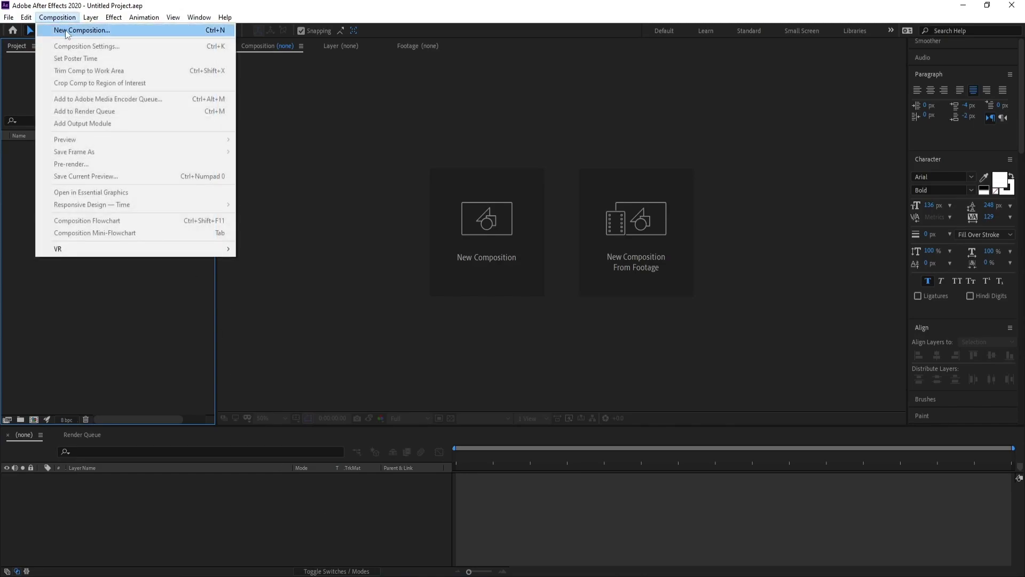
- Create Comp 1 and add a white bold Arial text layer reading 'RS' at the frame centre
click(505, 360)
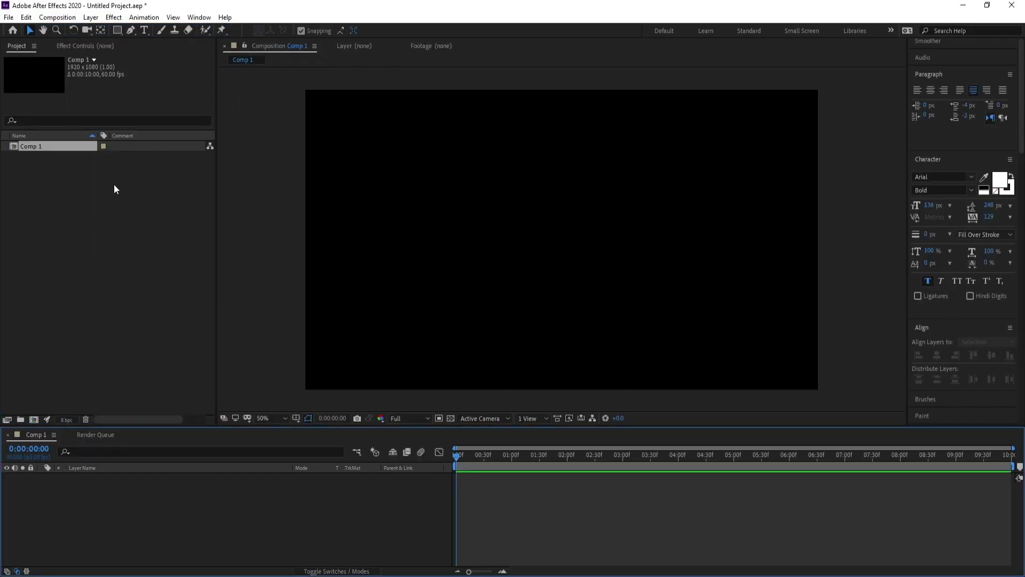
click(144, 30)
click(512, 237)
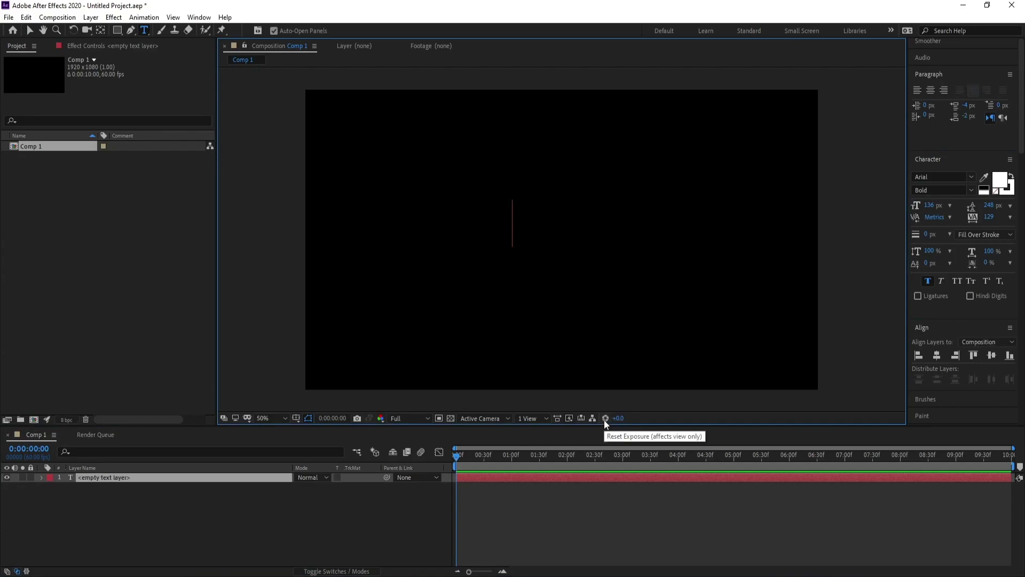
text(RS)
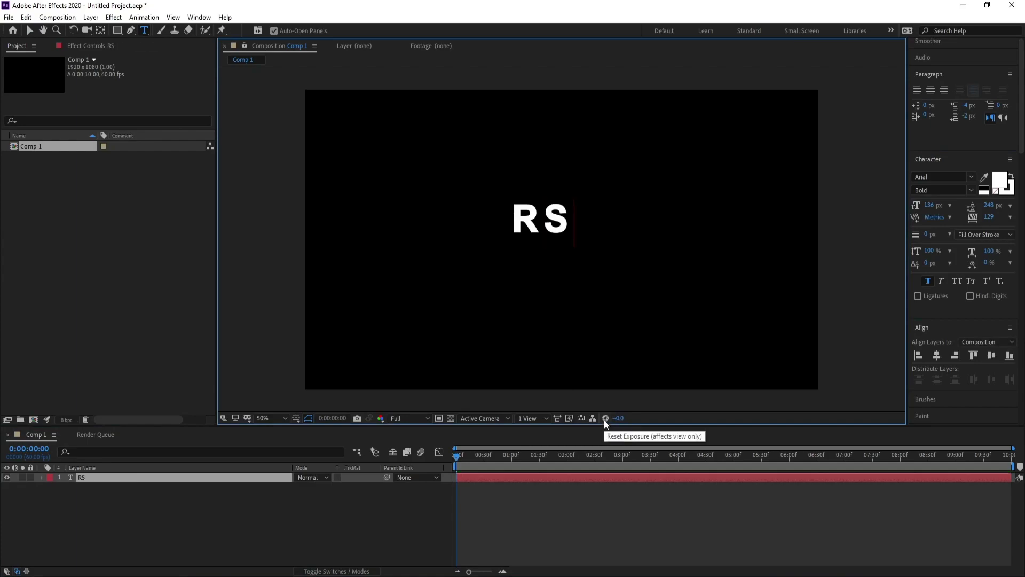
click(115, 475)
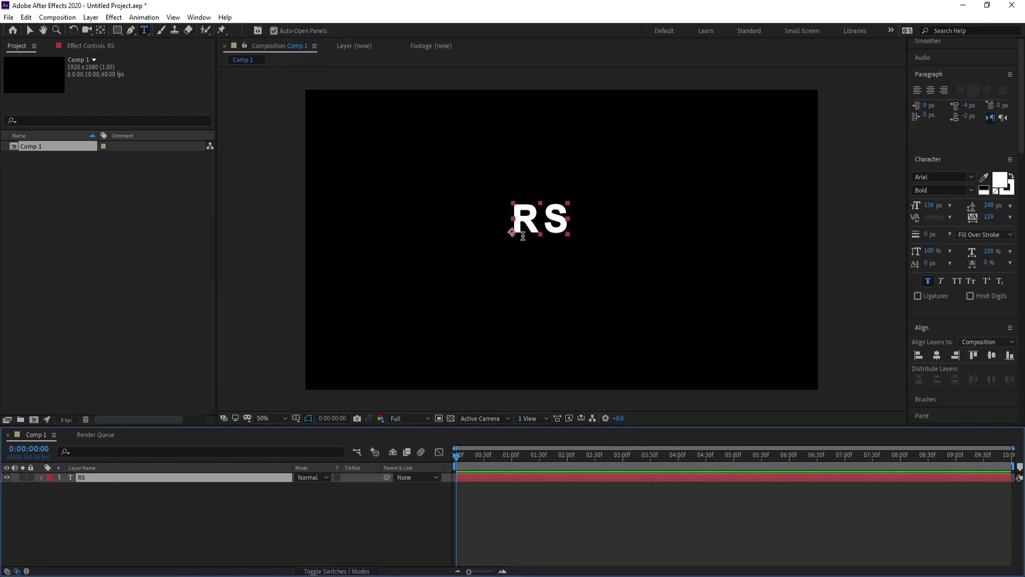
- Move the RS anchor point to its centre and align the text horizontally and vertically
click(103, 32)
key(ctrl+alt+Home)
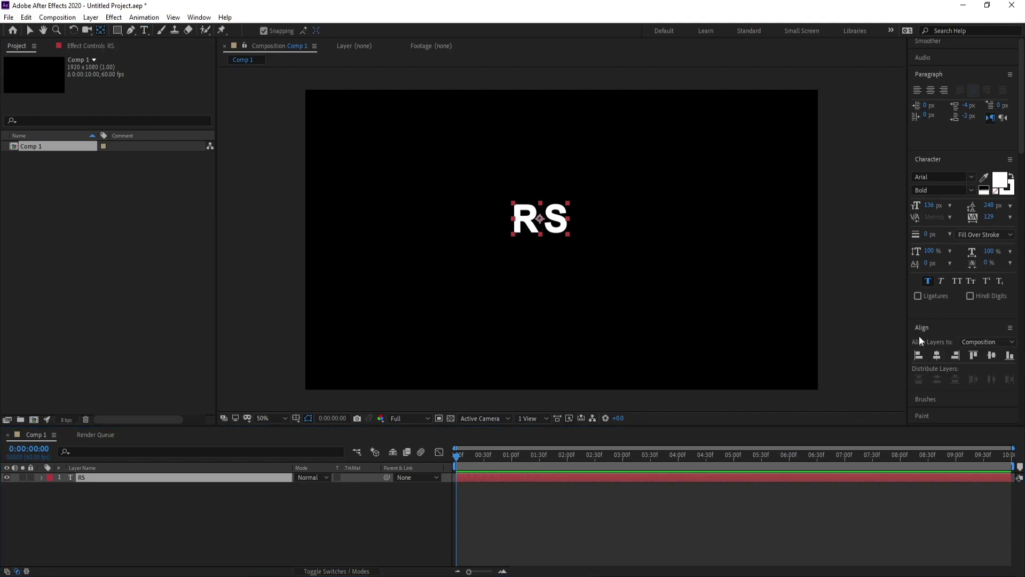
click(937, 356)
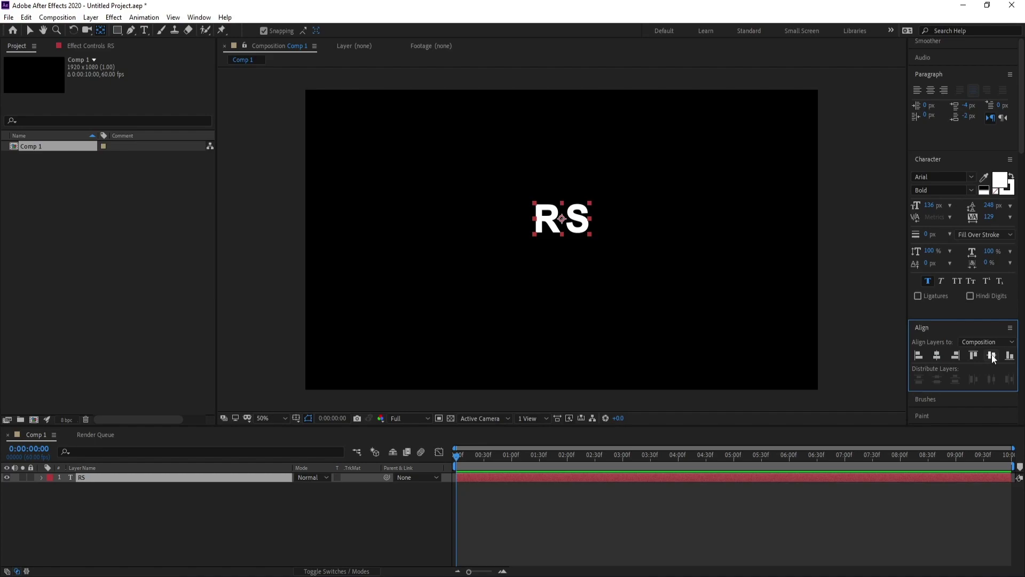
click(992, 356)
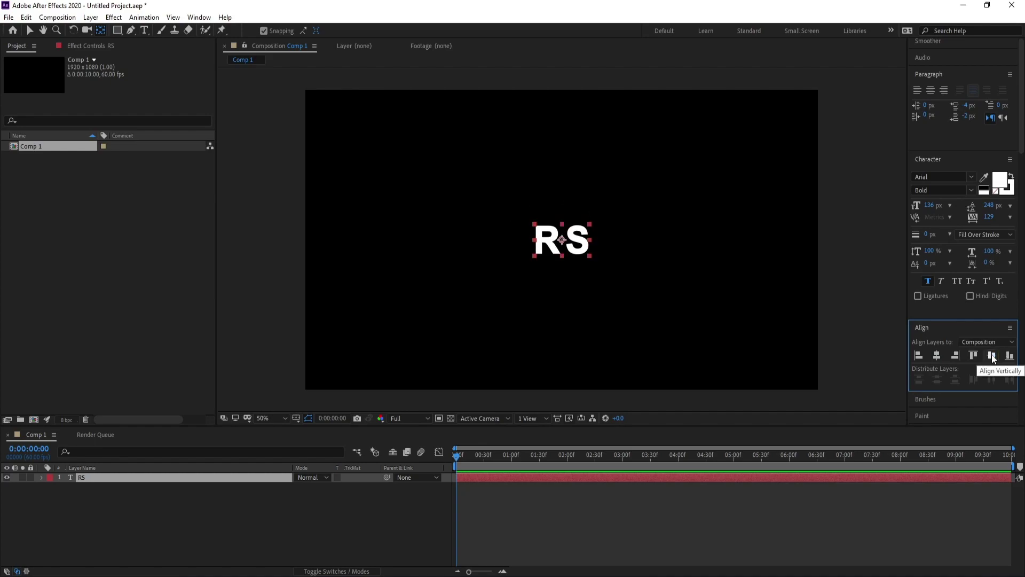
- Scale the RS text layer up to 612% so it fills most of the frame
click(135, 482)
key(s)
drag(311, 486, 606, 510)
- Select the RS layer and choose Auto-trace from the Layer menu
click(126, 478)
click(91, 18)
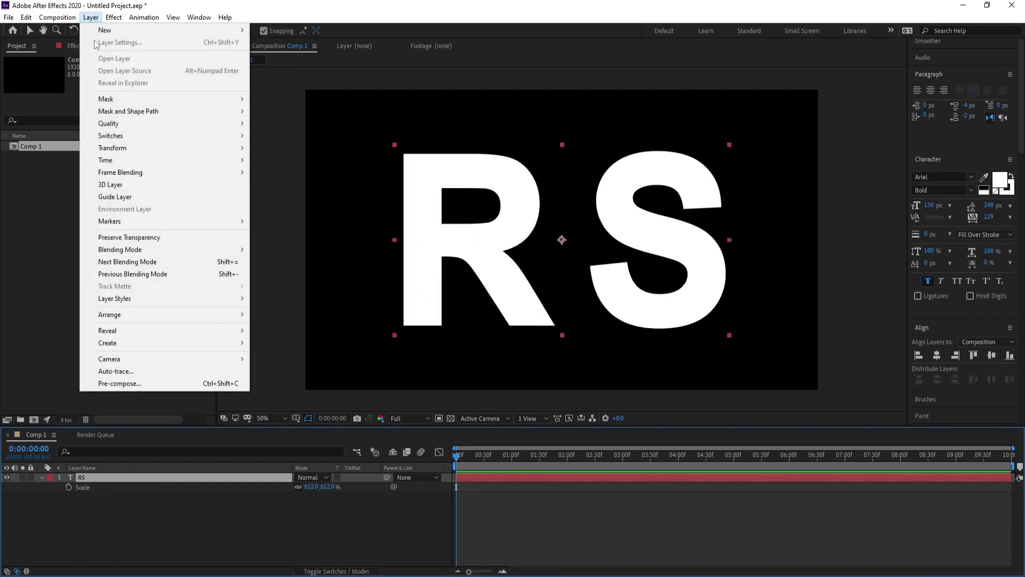
click(143, 370)
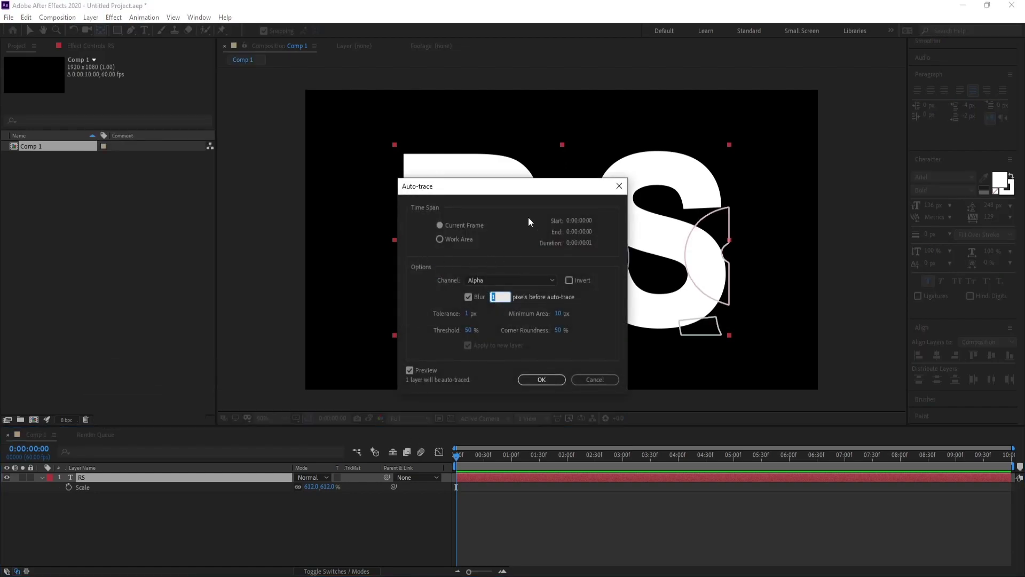
- Accept the Auto-trace settings, delete the original RS text layer, and select Auto-traced RS
click(541, 380)
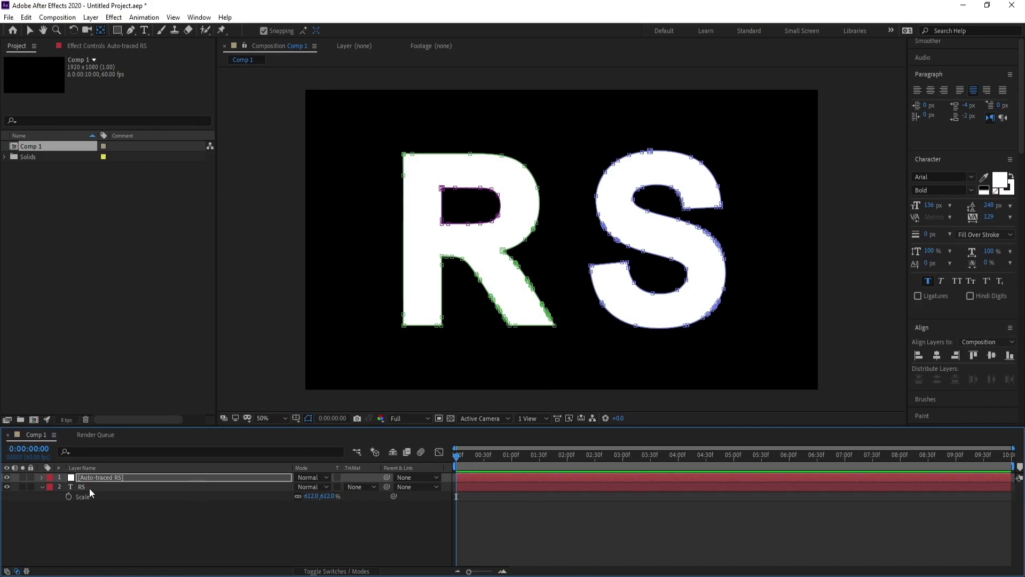
click(89, 488)
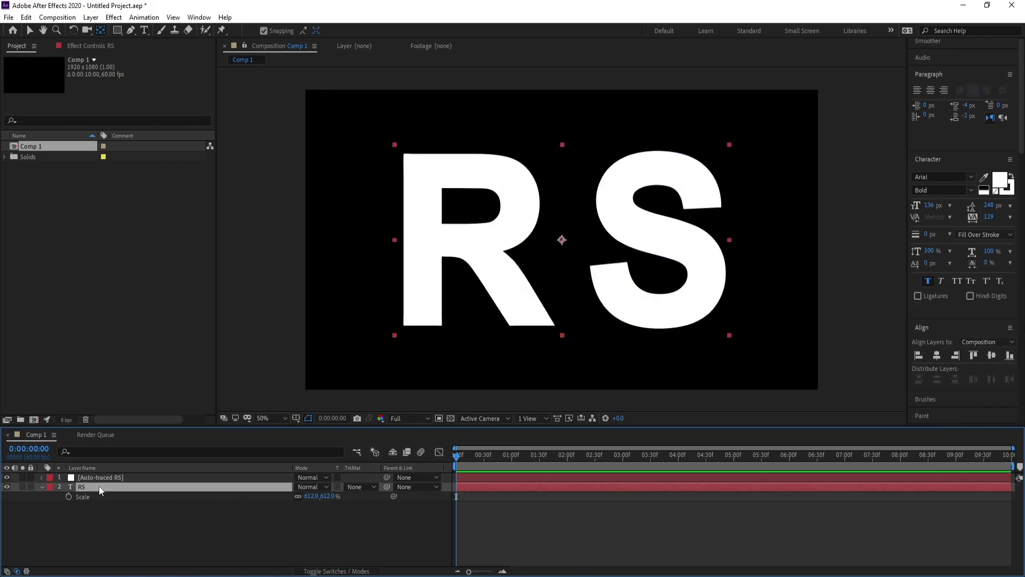
key(Delete)
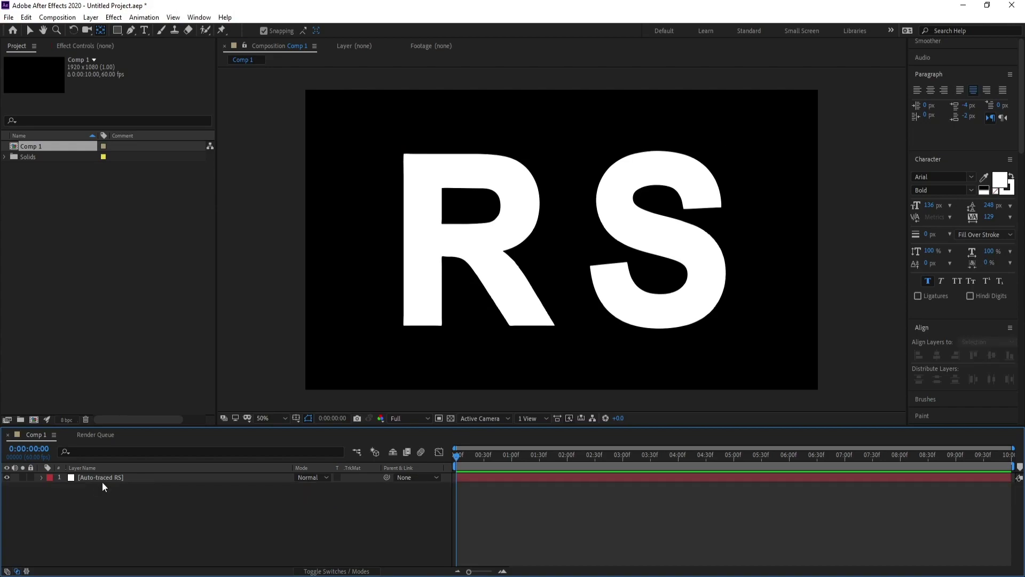
click(101, 482)
- Add a new black 1920×1080 solid named 'Element' via Layer > New > Solid
click(91, 17)
mouse_move(110, 31)
click(277, 41)
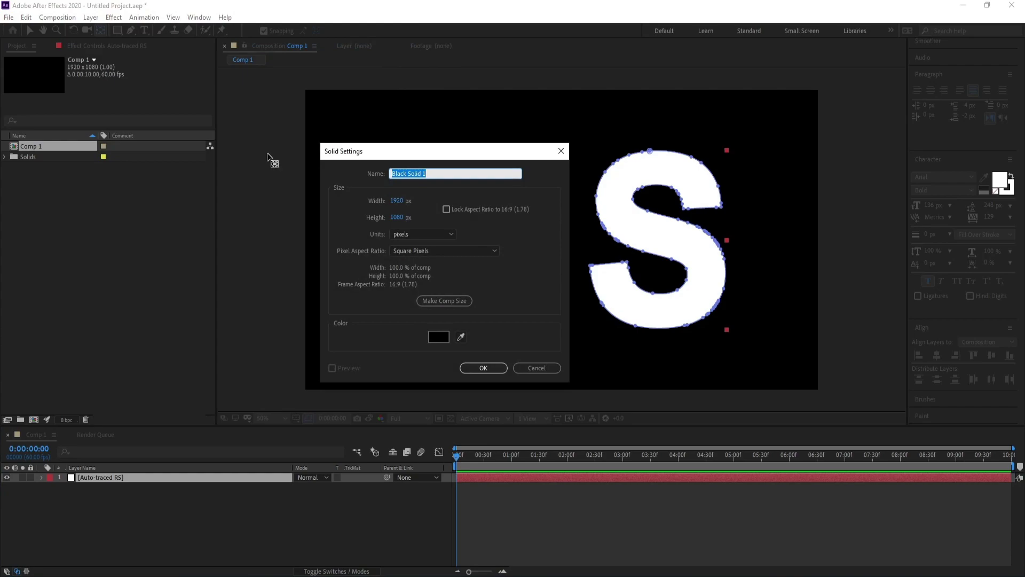
text(Elem)
text(ent)
key(Return)
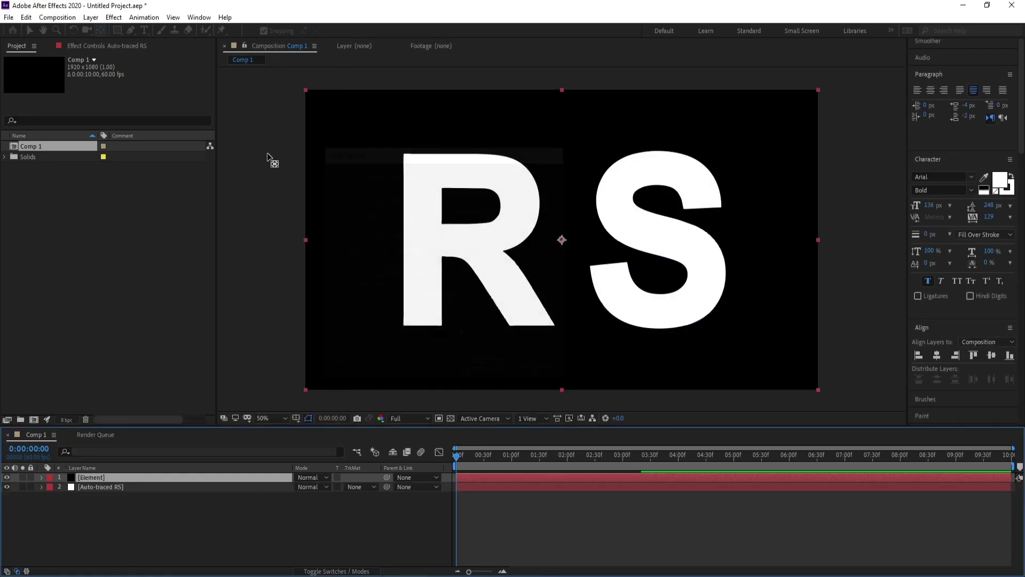
- Apply the Video Copilot Element effect to the Element solid
click(115, 20)
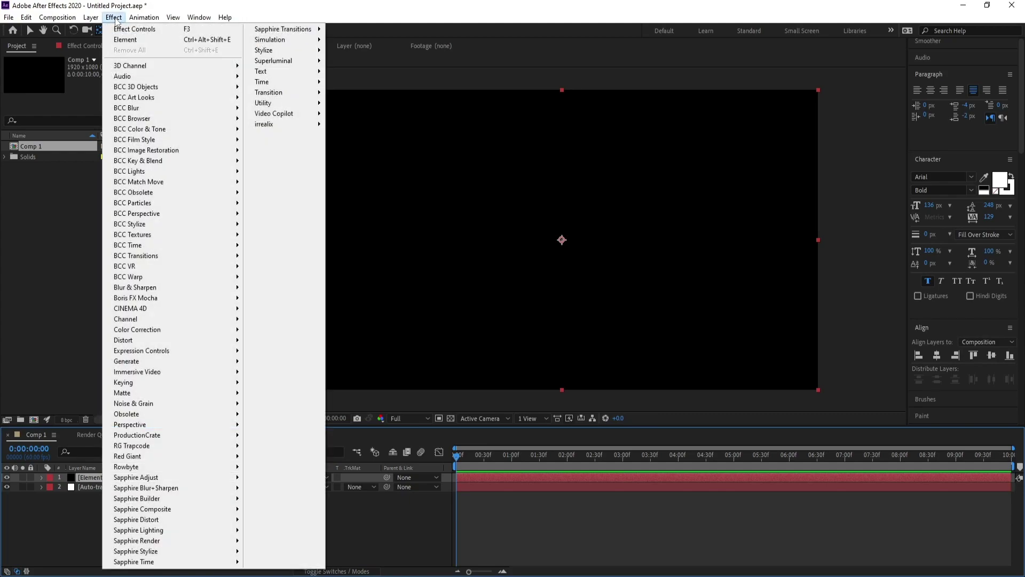
mouse_move(274, 117)
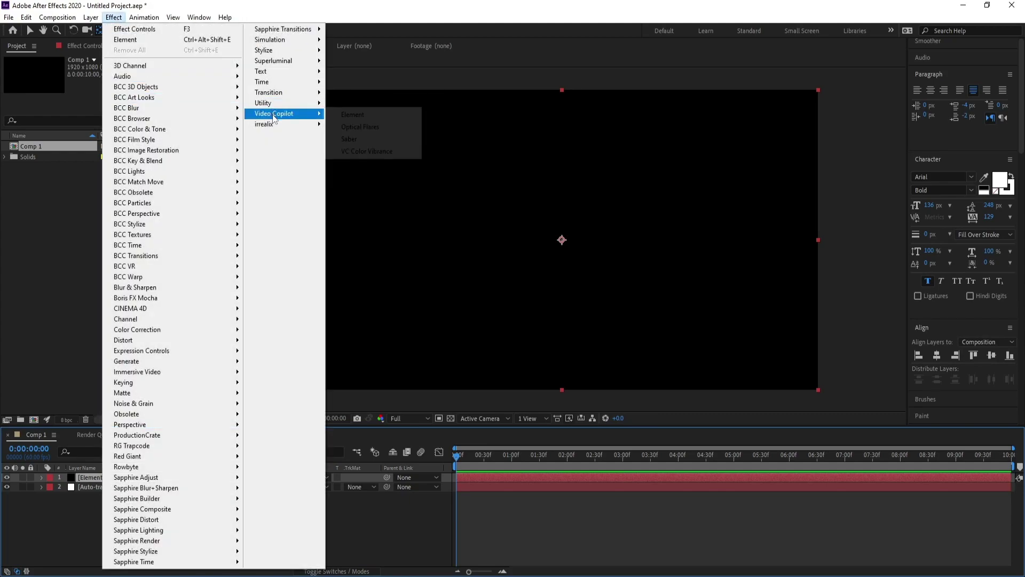
click(361, 114)
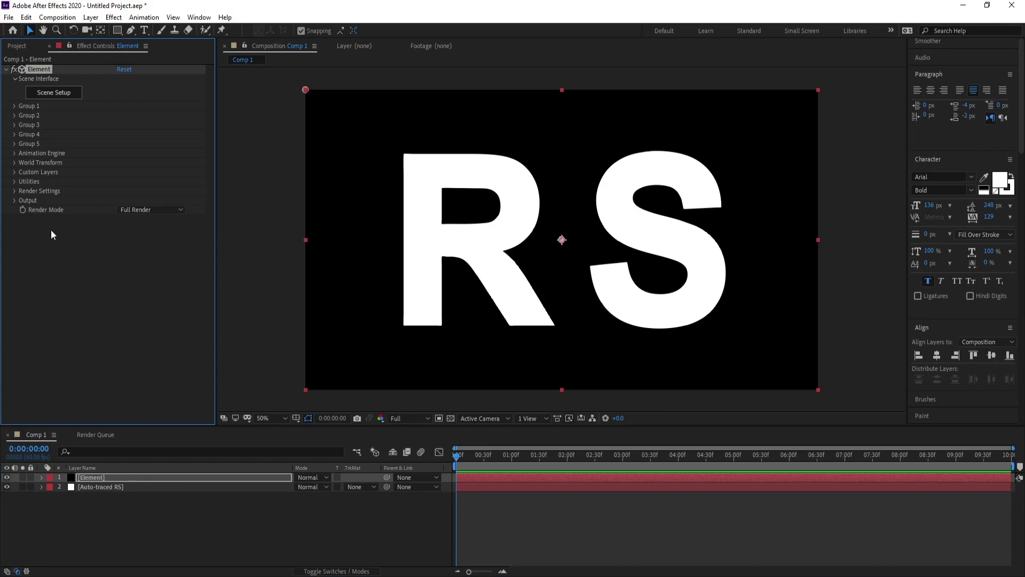
- Set Custom Text and Masks > Path Layer 1 to Auto-traced RS
click(14, 172)
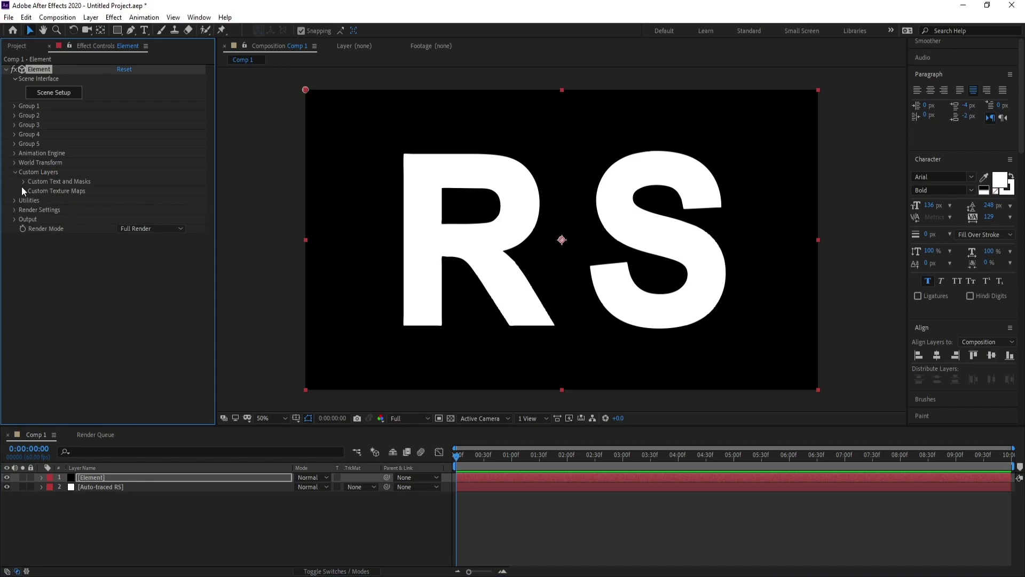
click(24, 181)
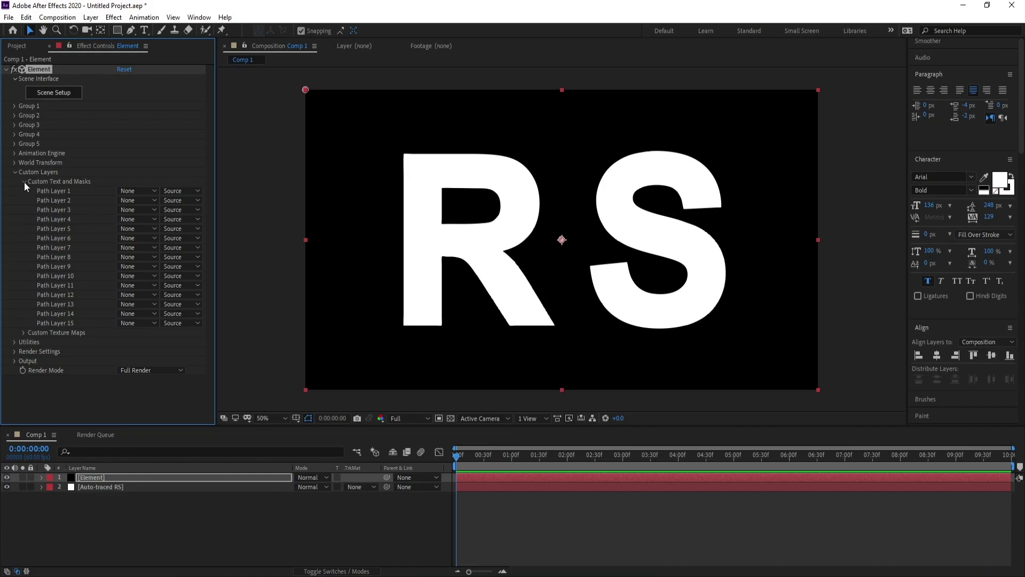
click(142, 192)
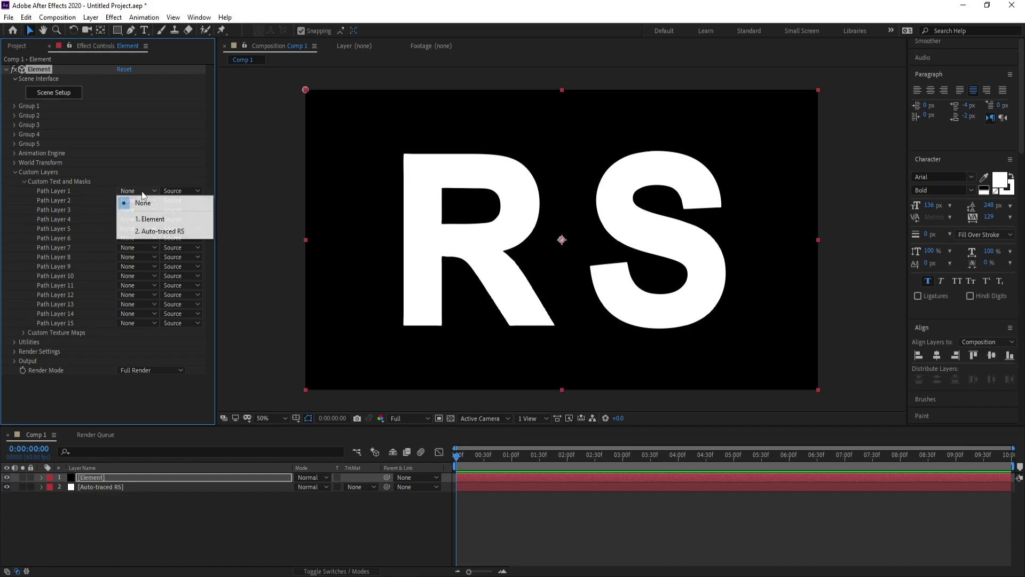
click(158, 226)
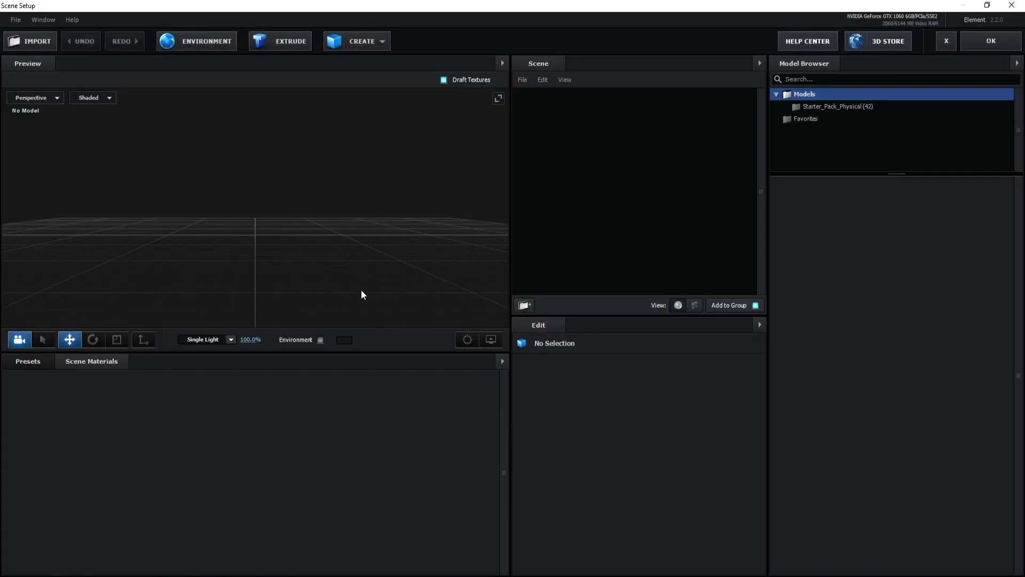
- Extrude the RS paths into a 3D model with Bevel Scale 10, revealing its Bevel 1
click(291, 42)
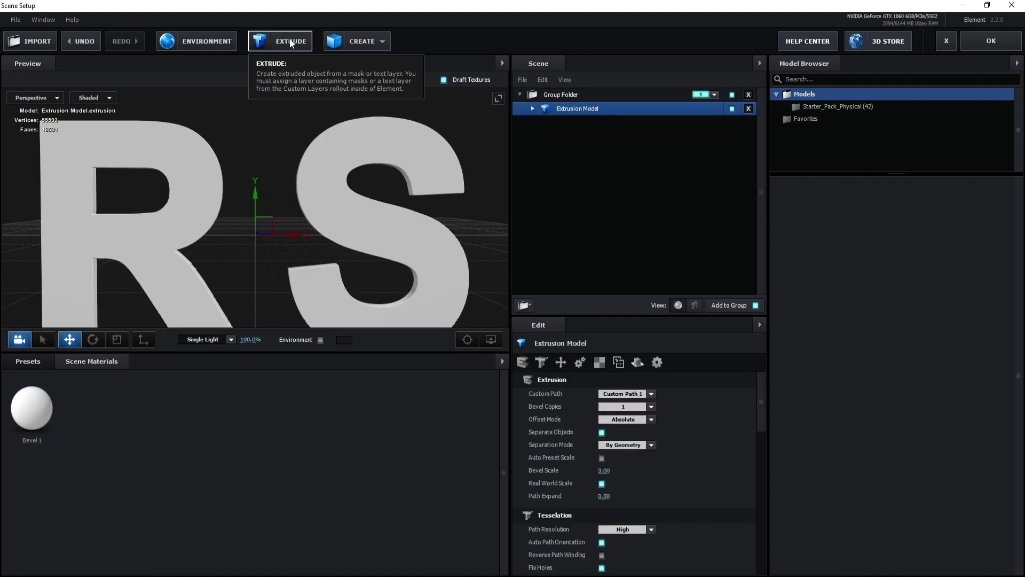
drag(318, 106, 331, 230)
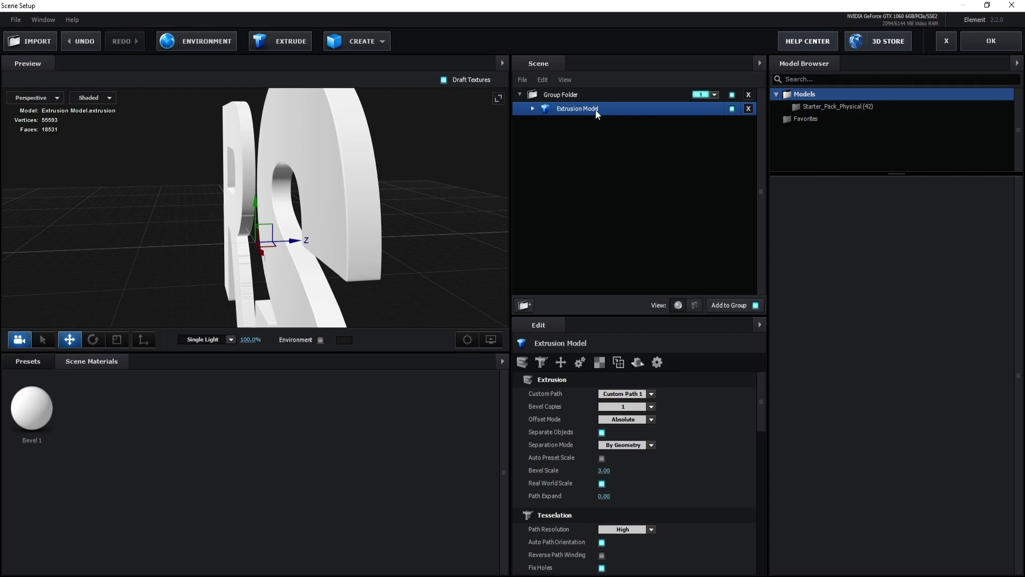
drag(761, 408, 761, 415)
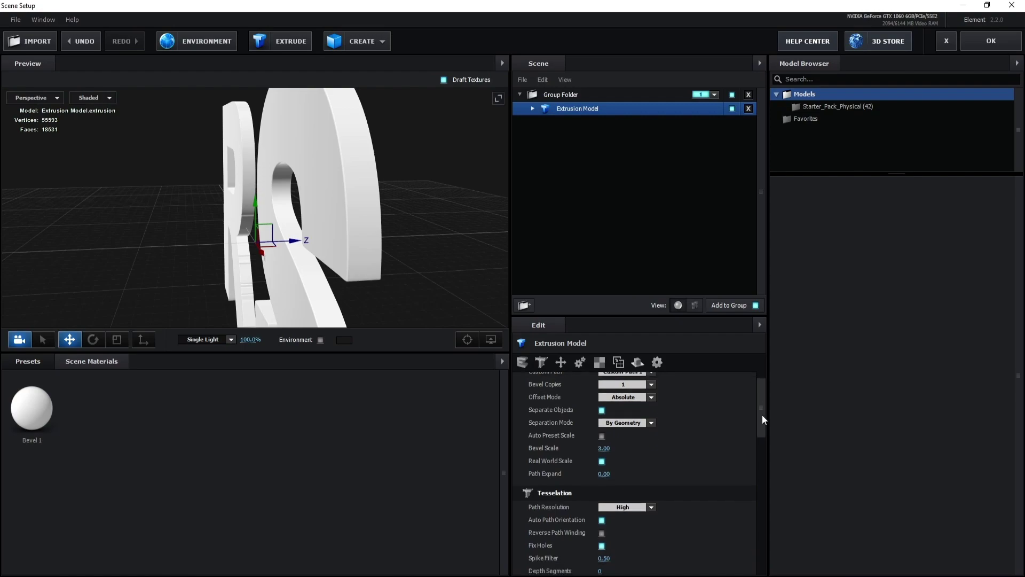
drag(603, 448, 727, 453)
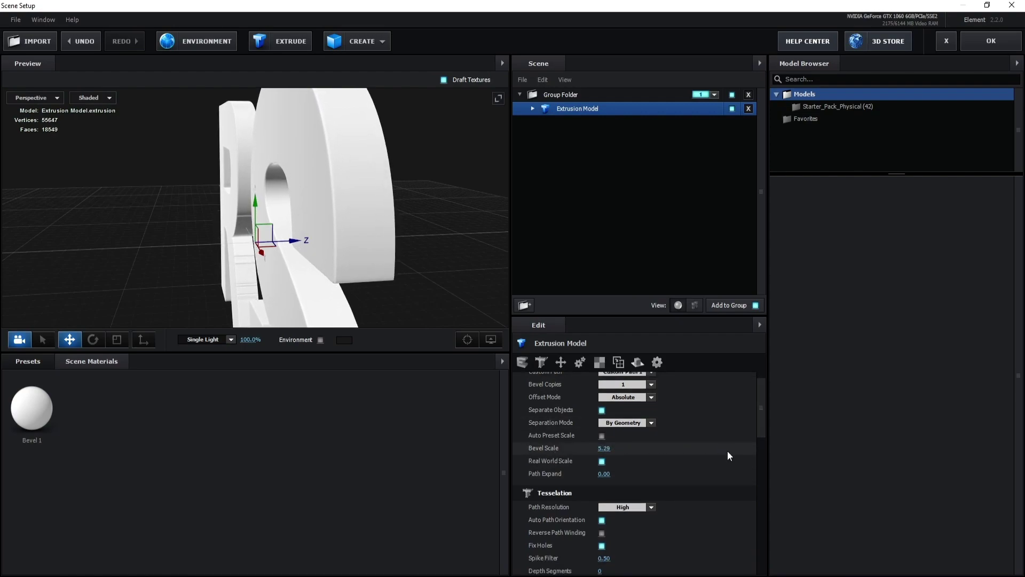
click(604, 449)
text(10)
key(Return)
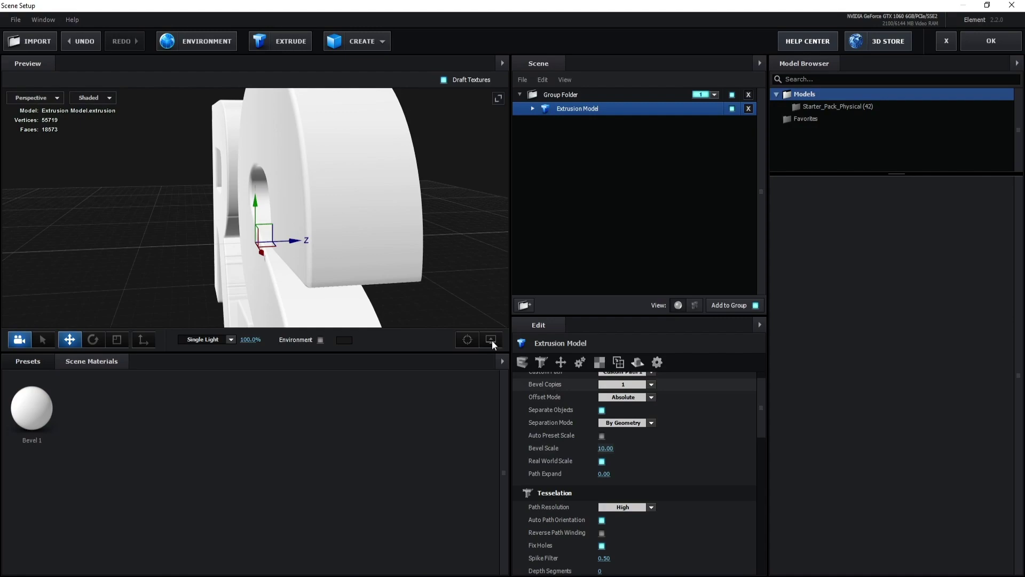
click(533, 110)
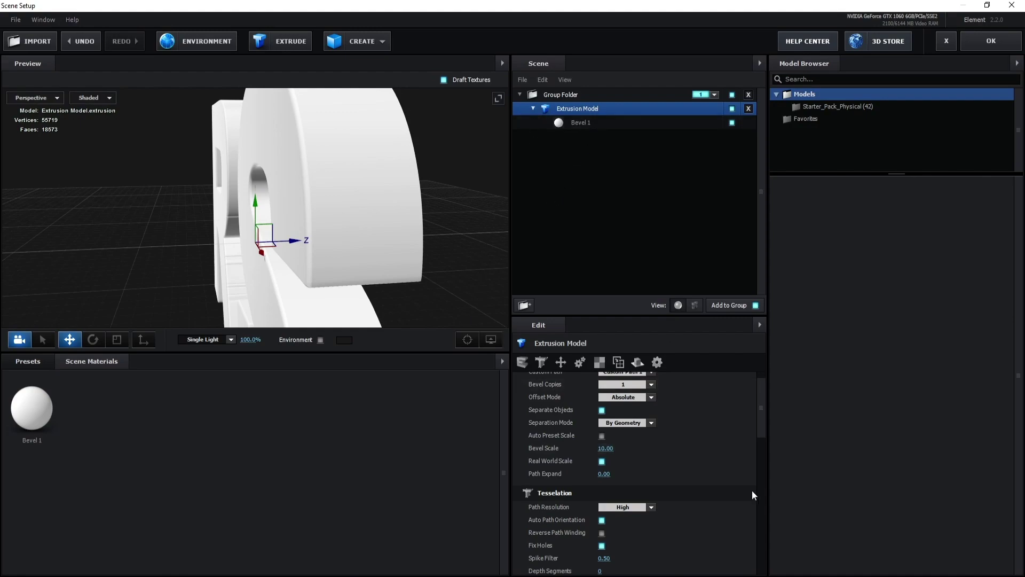
scroll(763, 425, up, 1)
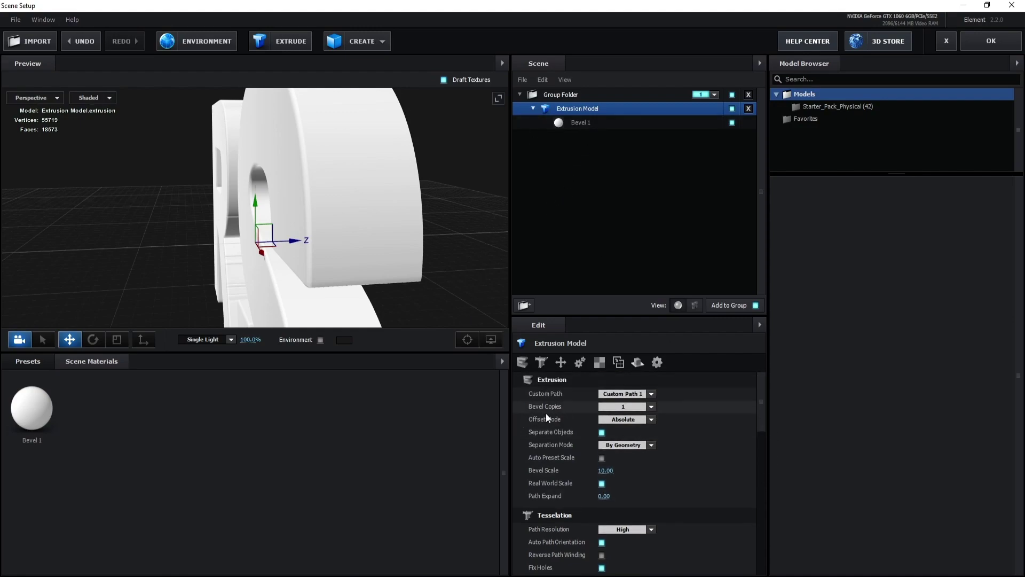
- Set Bevel Copies to 2, then show Bevel 1's texture settings
click(650, 407)
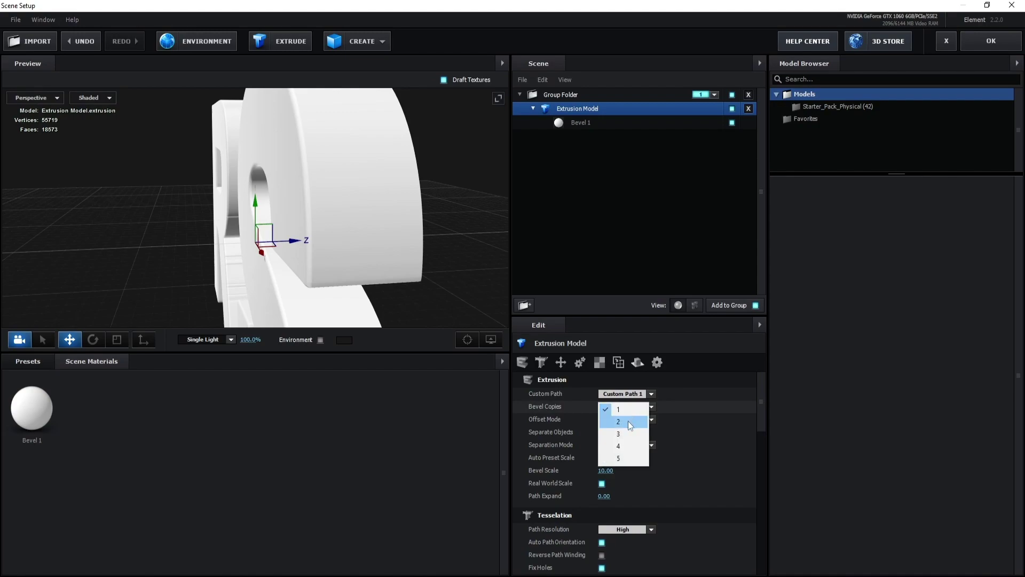
click(628, 420)
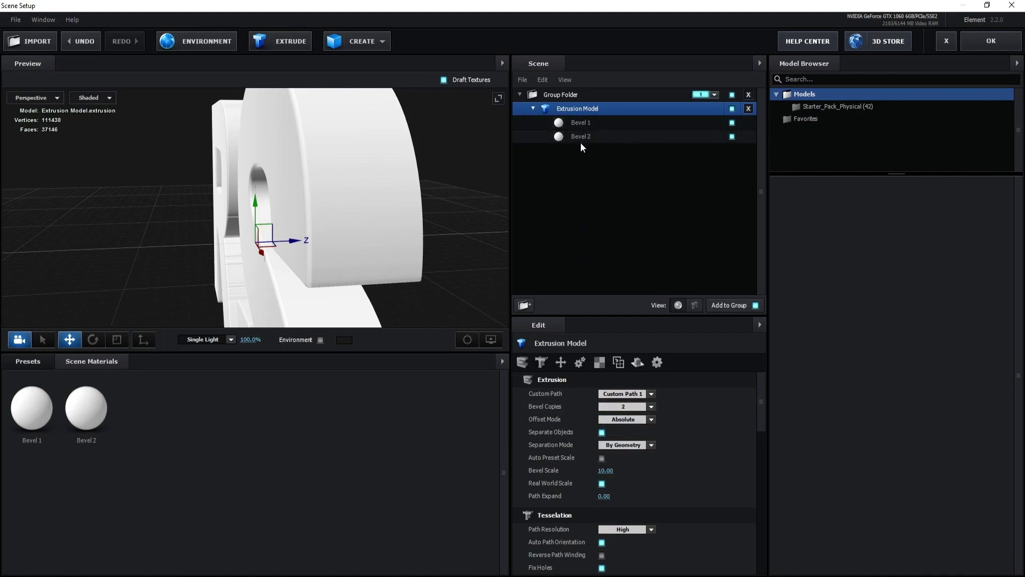
click(581, 124)
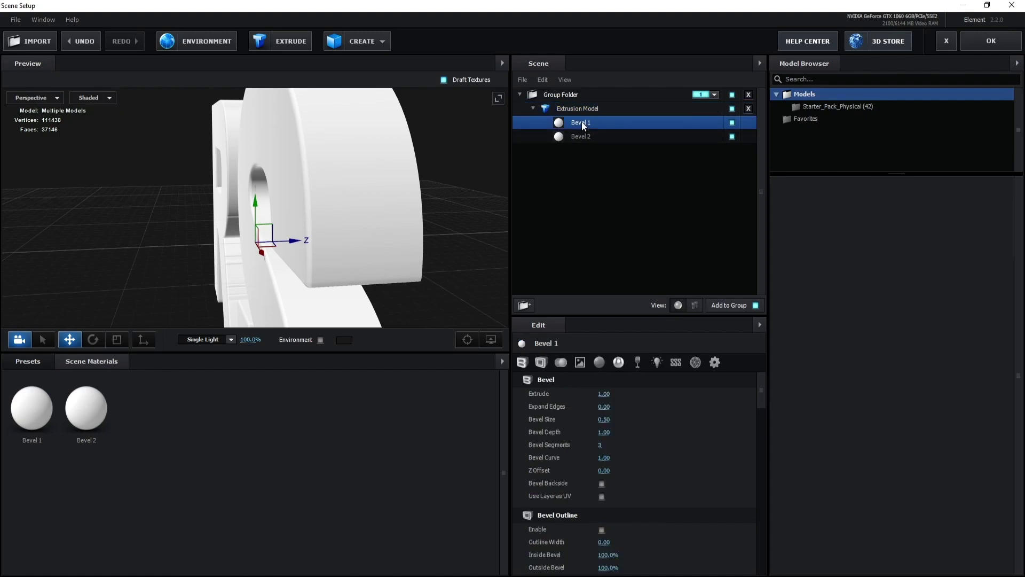
click(581, 362)
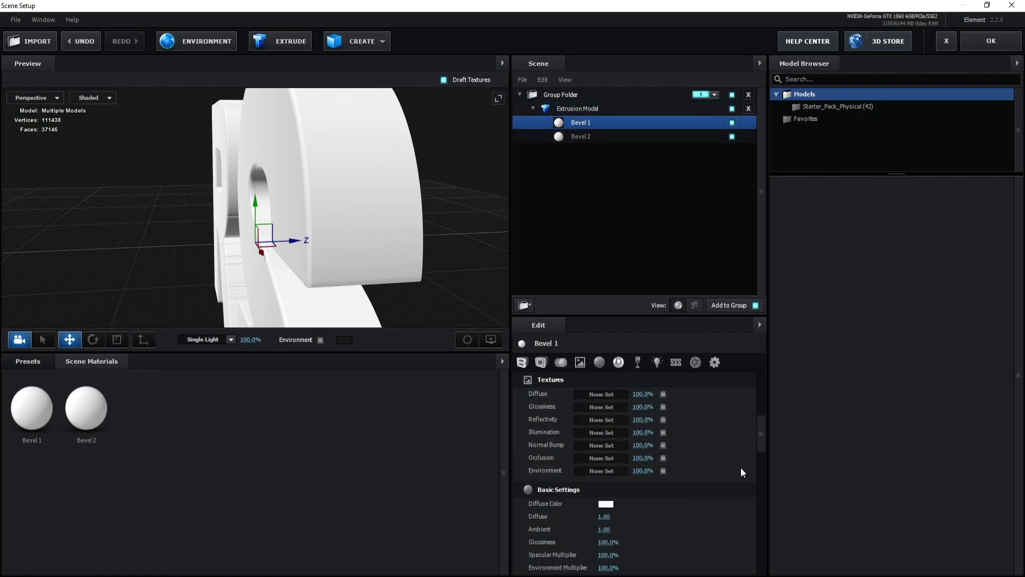
drag(762, 438, 761, 436)
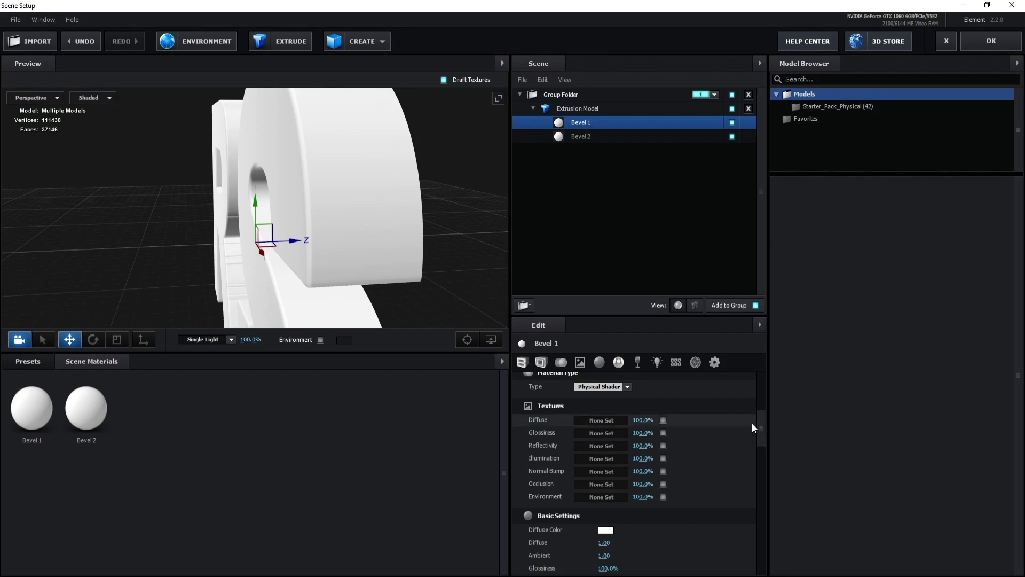
- Load rock_wall_03_basecolor from the Rock-Wall-03 tex folder as Bevel 1's Diffuse texture
click(604, 423)
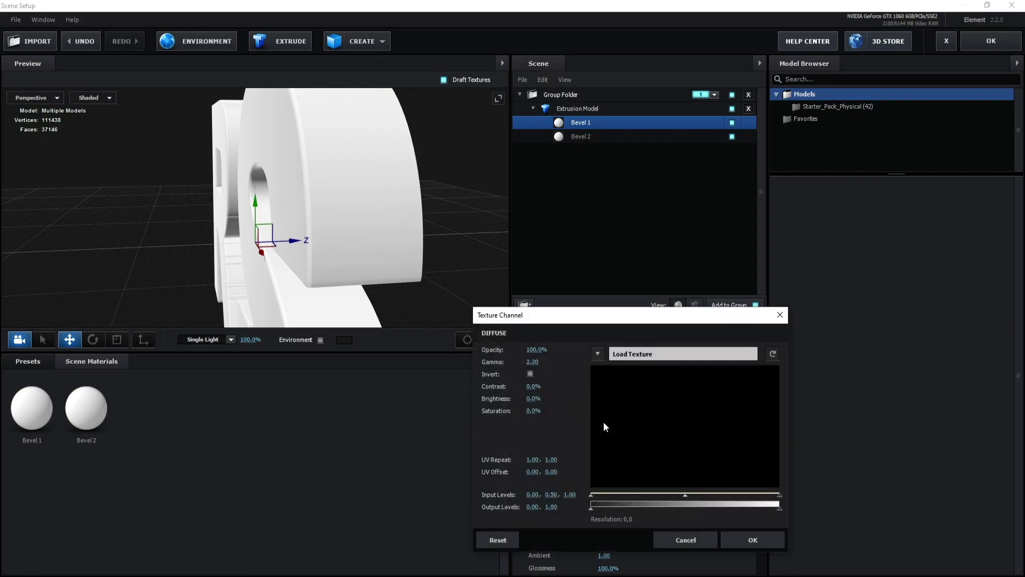
click(668, 353)
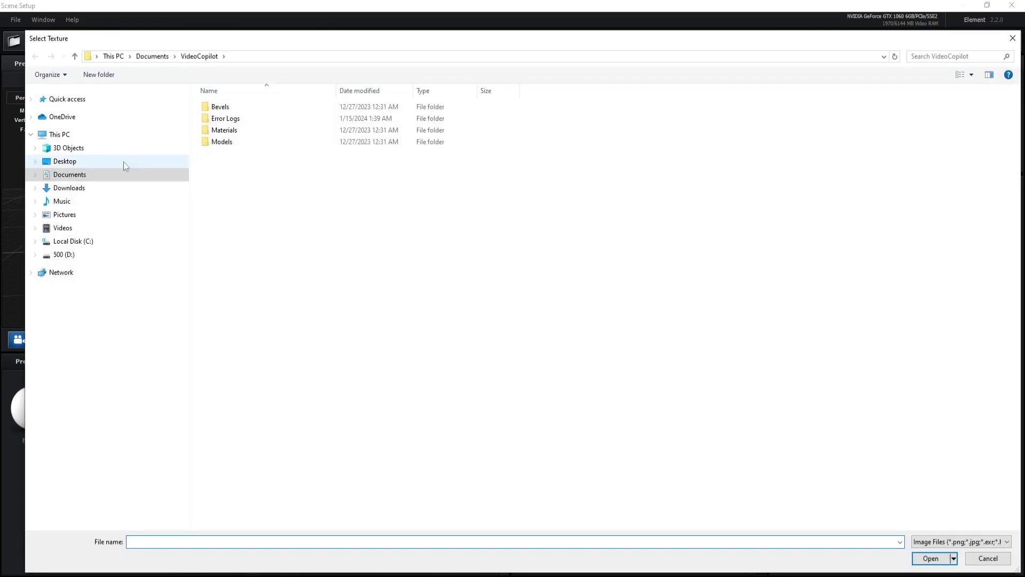
click(75, 161)
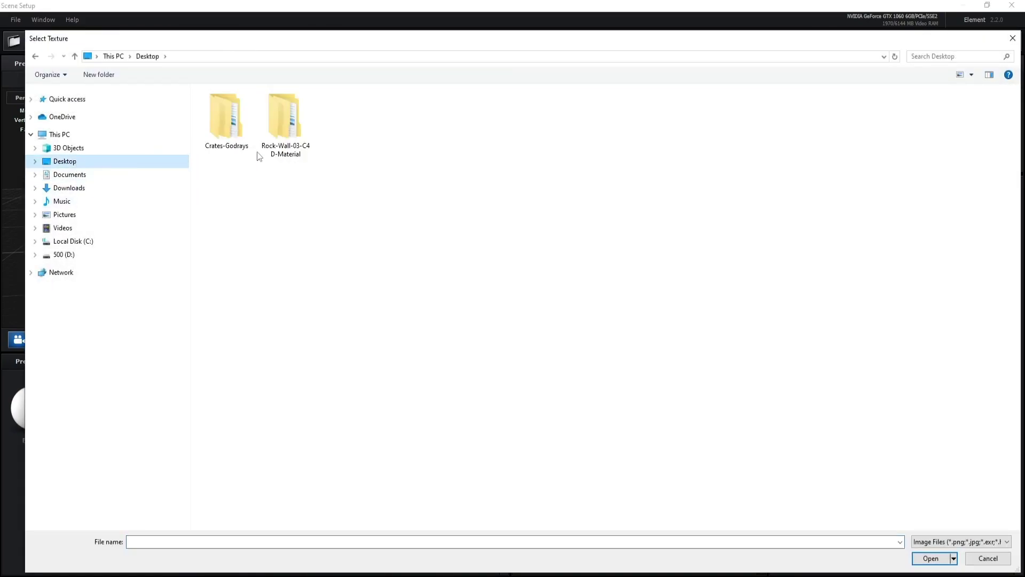
double_click(295, 127)
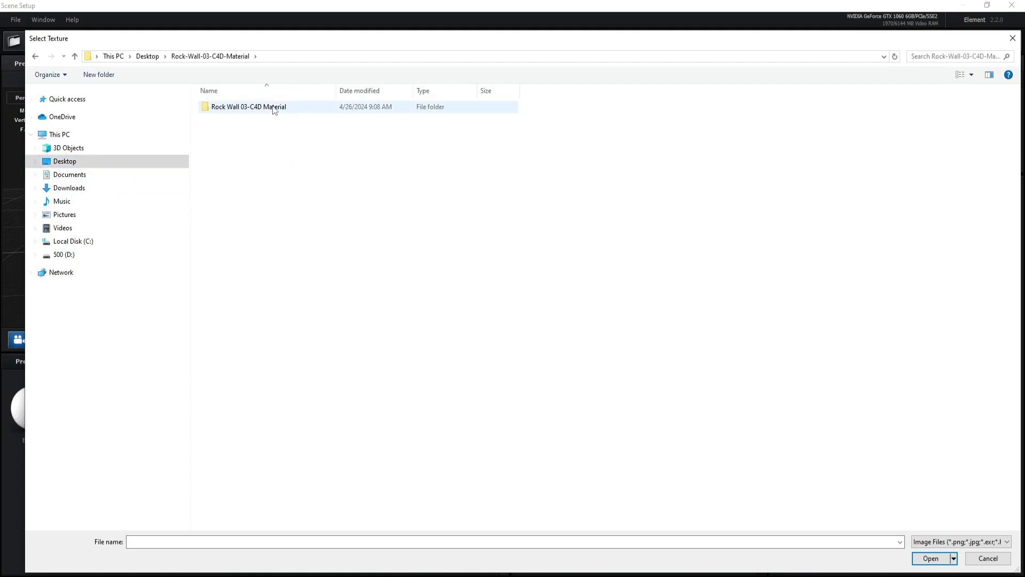
double_click(272, 107)
double_click(273, 106)
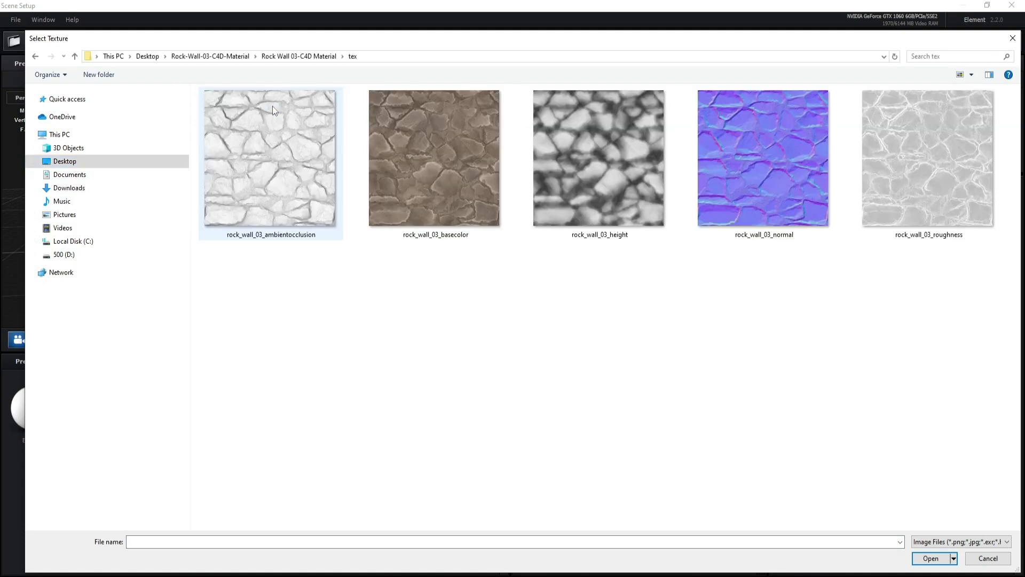
double_click(434, 185)
click(640, 477)
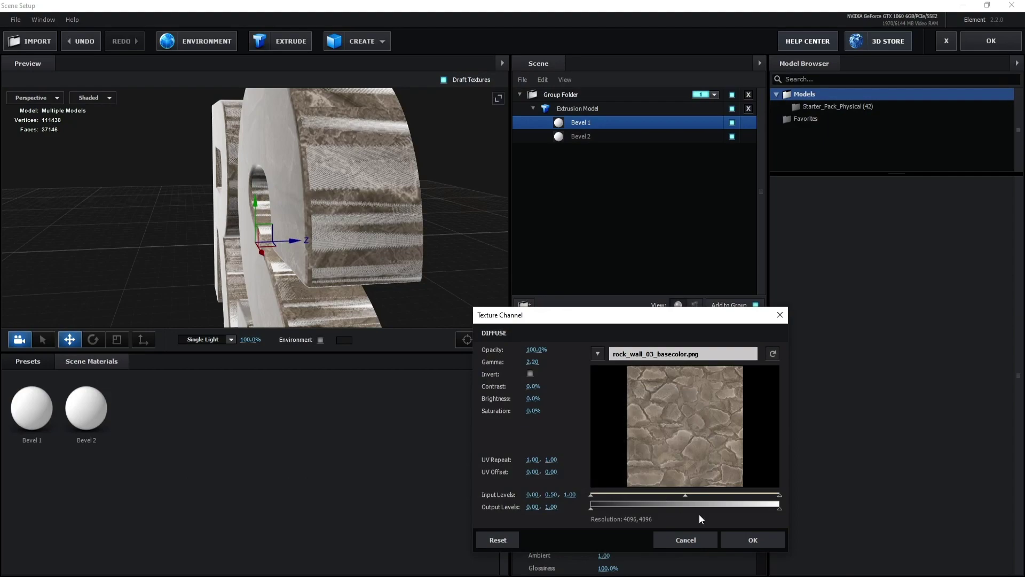
click(741, 539)
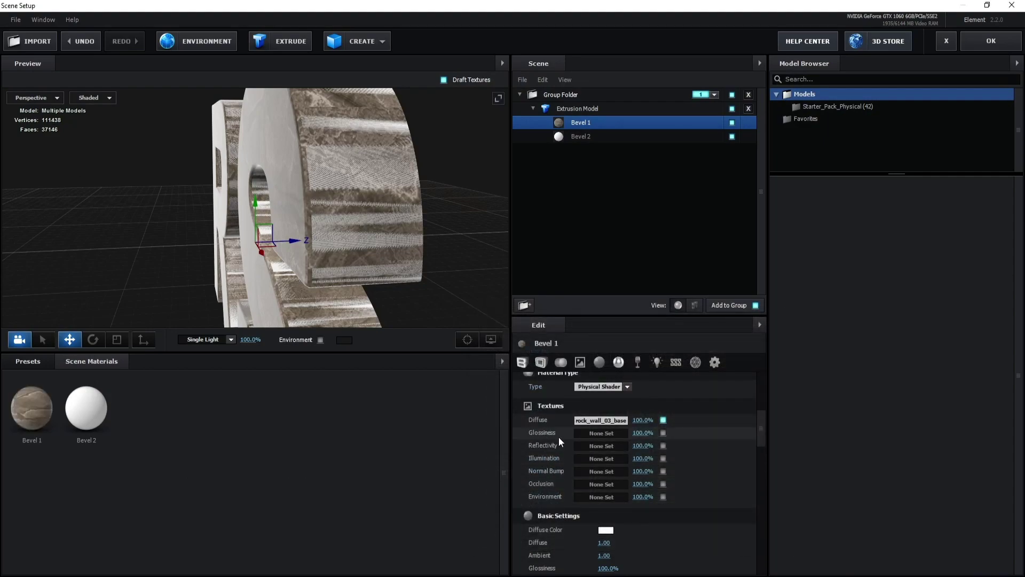
- Load rock_wall_03_ambientocclusion as the Glossiness texture
click(609, 433)
click(644, 367)
double_click(280, 165)
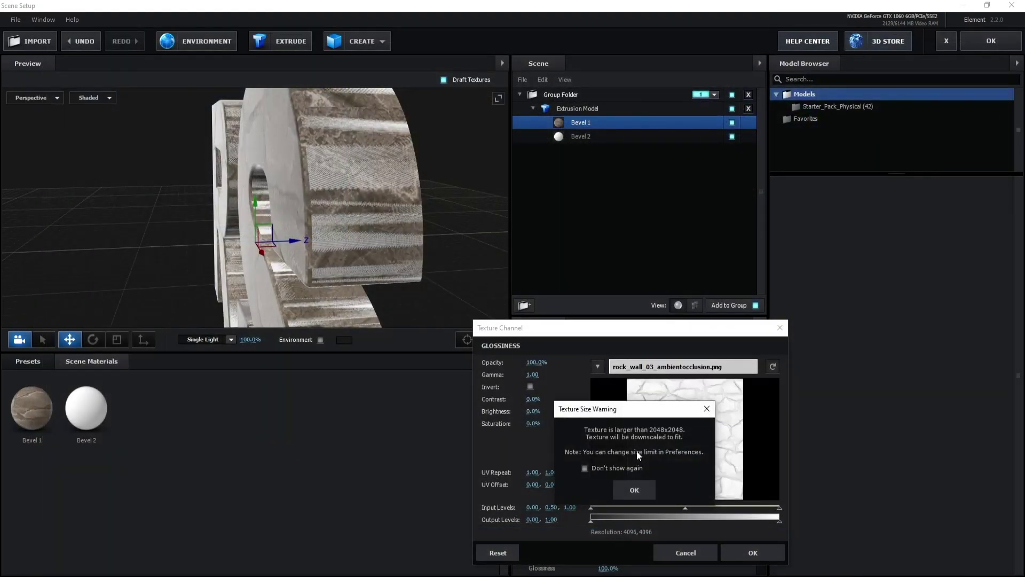
click(646, 494)
click(747, 552)
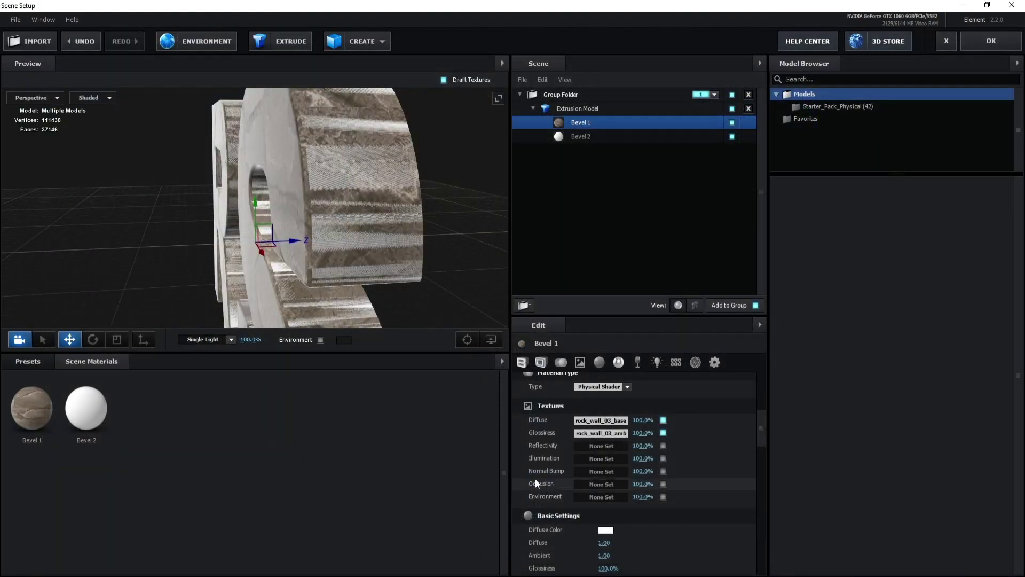
- Load rock_wall_03_normal as the Normal Bump texture and orbit the view to face RS
click(620, 470)
click(654, 368)
click(779, 176)
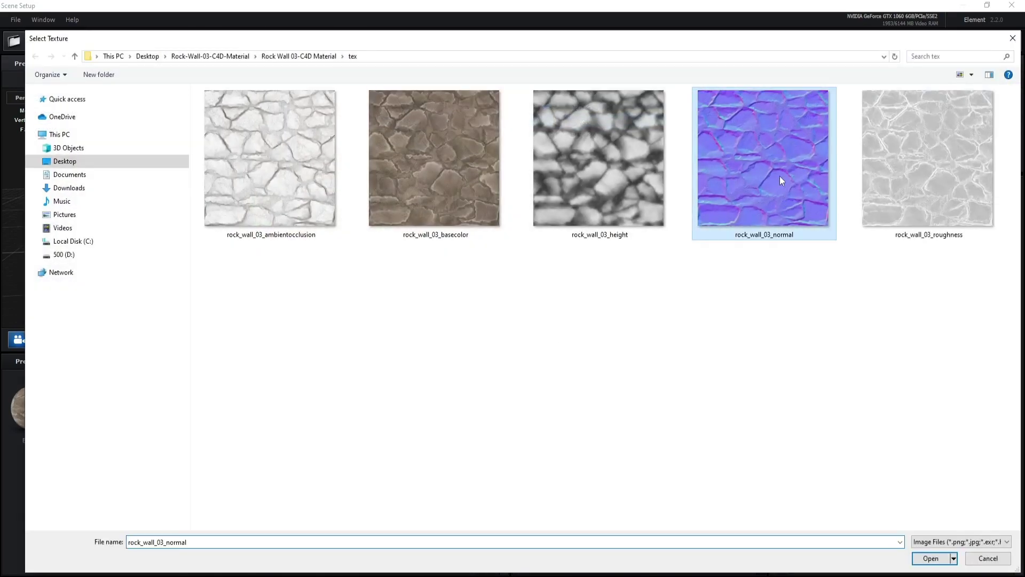
double_click(779, 175)
click(641, 498)
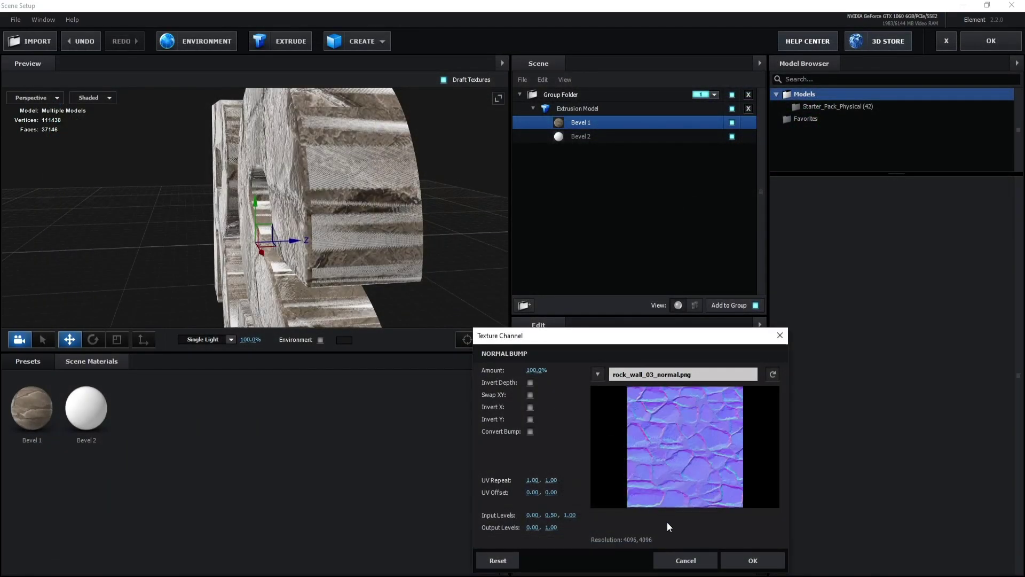
click(753, 562)
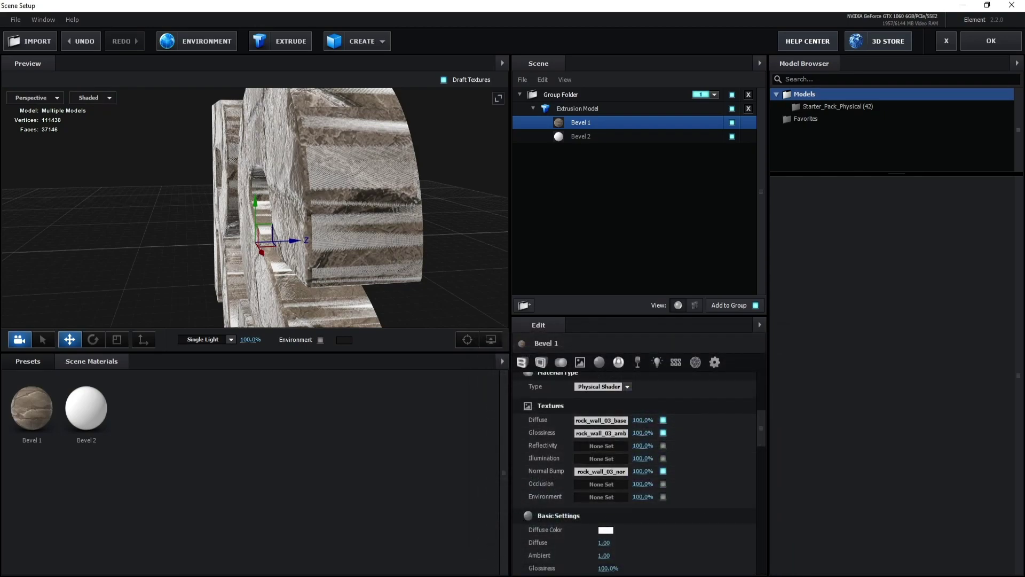
drag(366, 201, 408, 313)
- Switch to Chrome and browse the c4dcenter.com 'stone' material search results
mouse_move(272, 572)
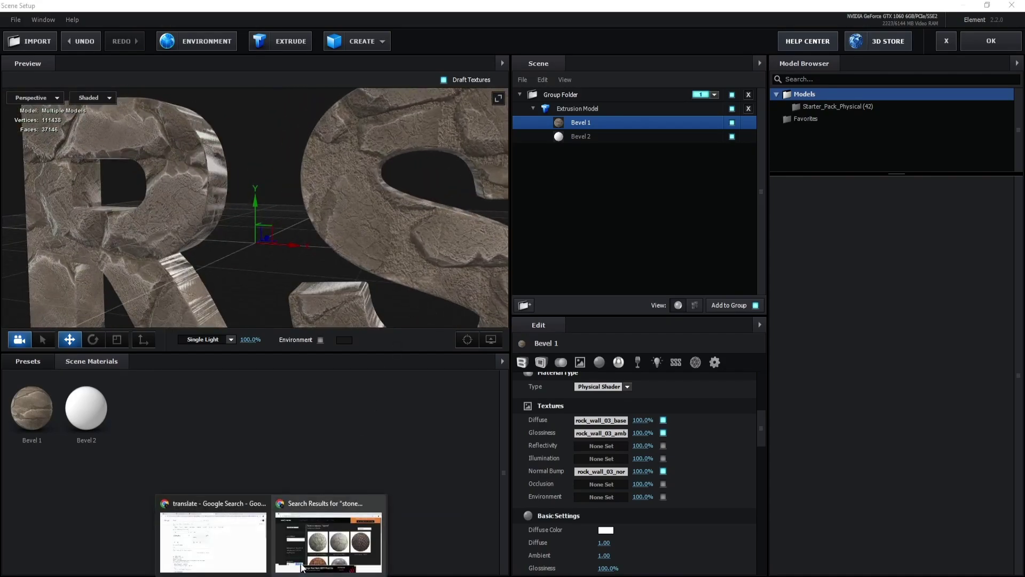
click(339, 537)
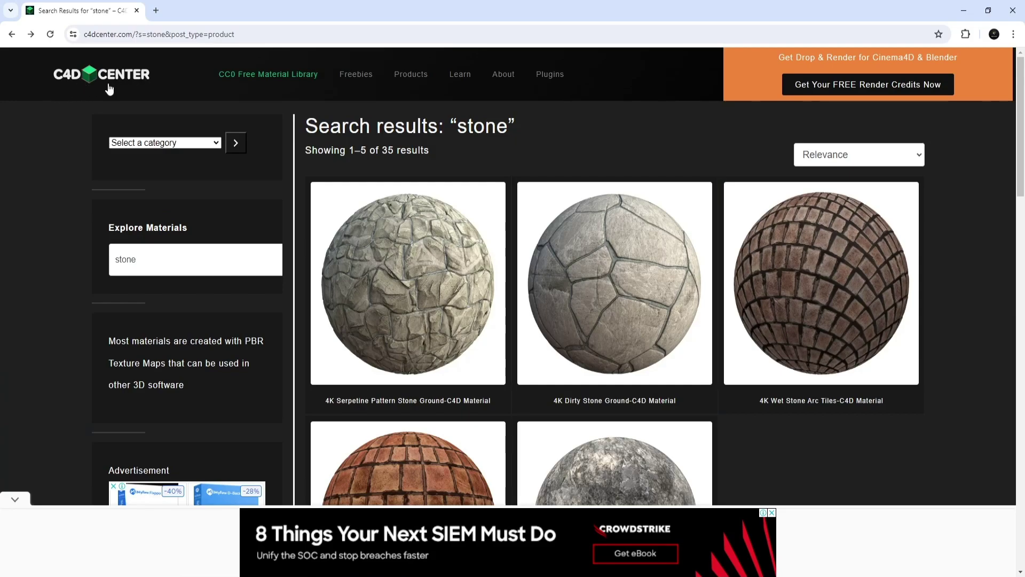
scroll(573, 316, down, 3)
scroll(572, 320, up, 3)
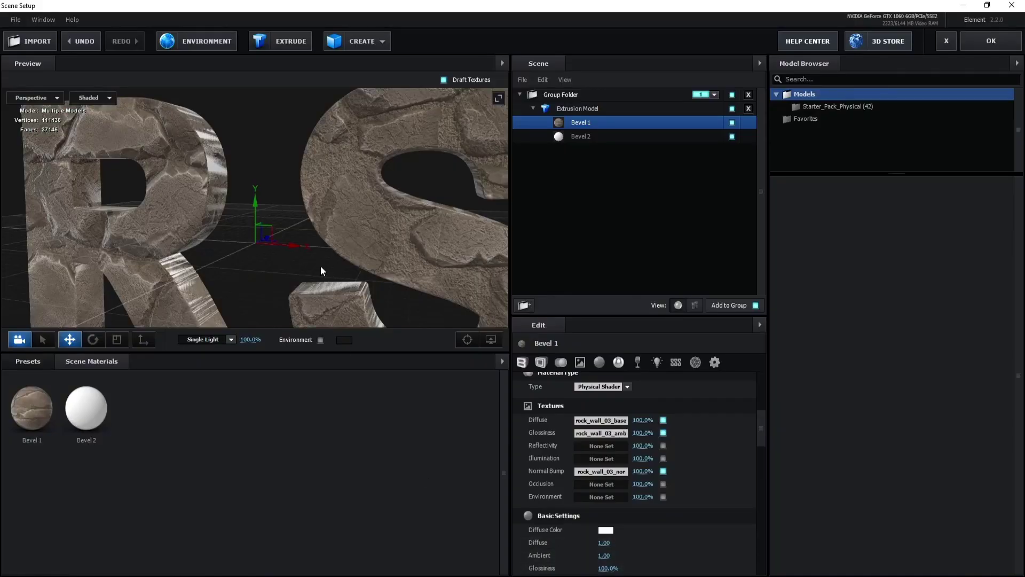
- Change Bevel 1's Diffuse Color to dark olive #5D5721 and view RS from the front
drag(321, 267, 244, 230)
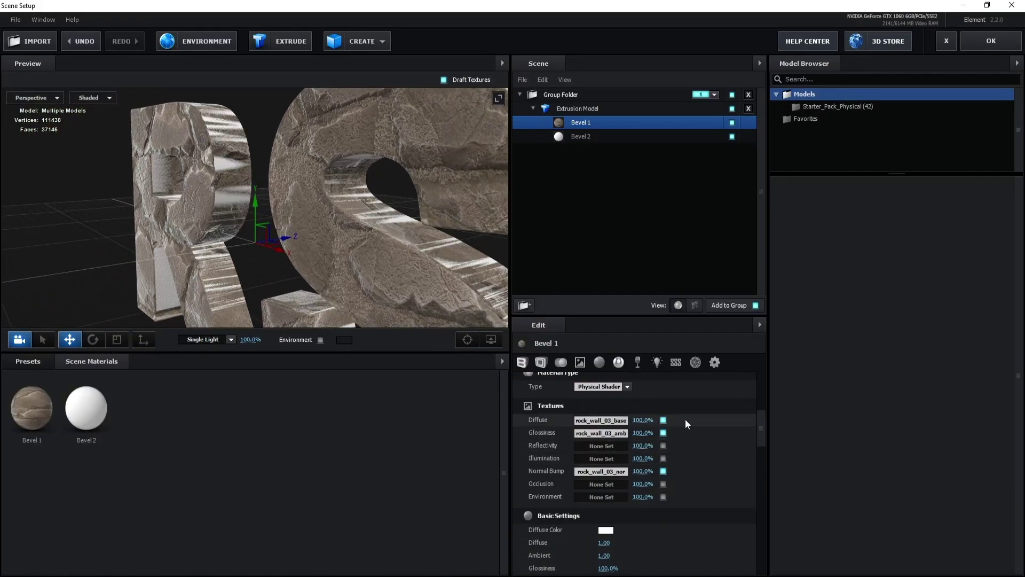
drag(765, 425, 765, 433)
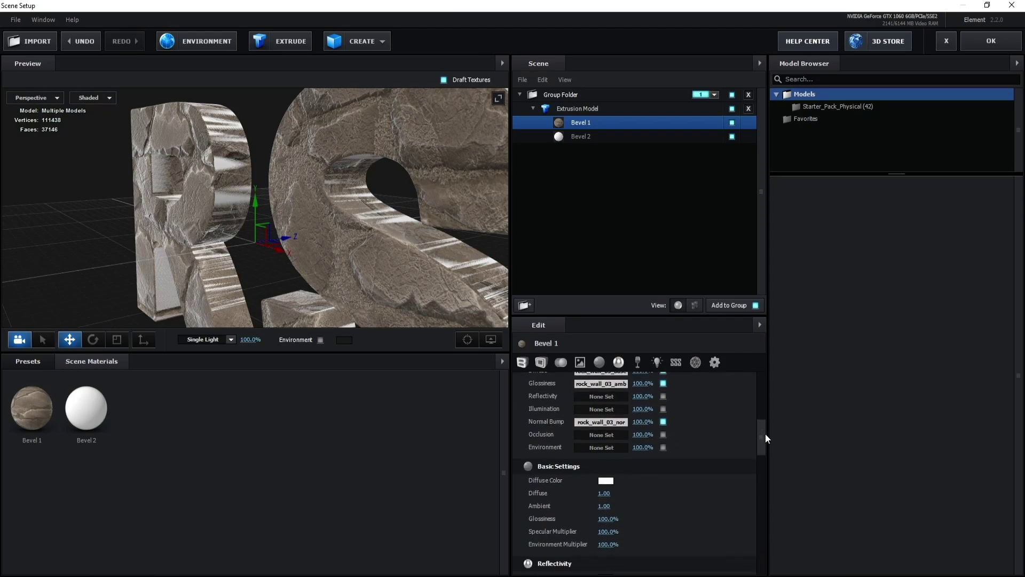
click(605, 480)
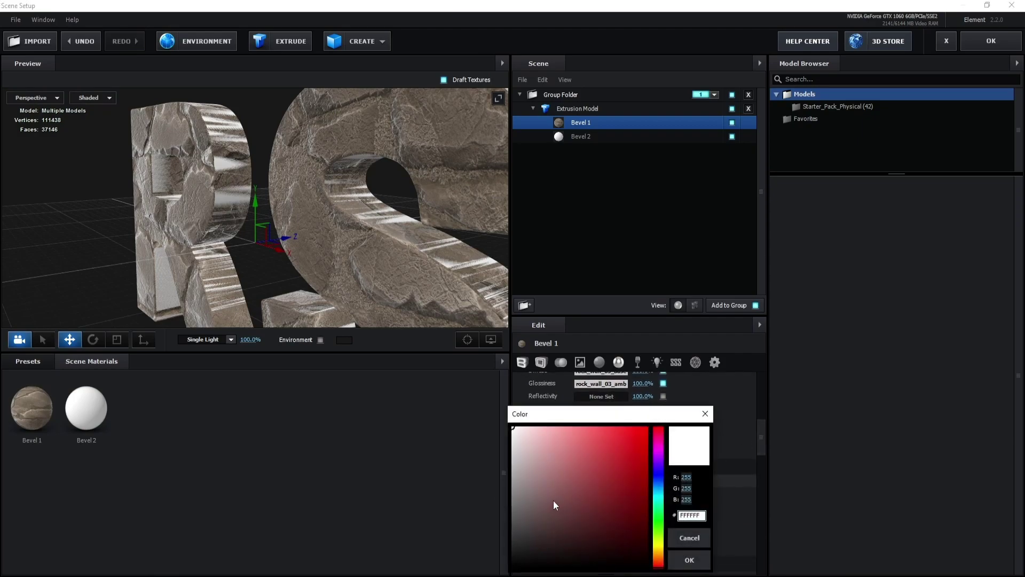
click(658, 544)
click(581, 498)
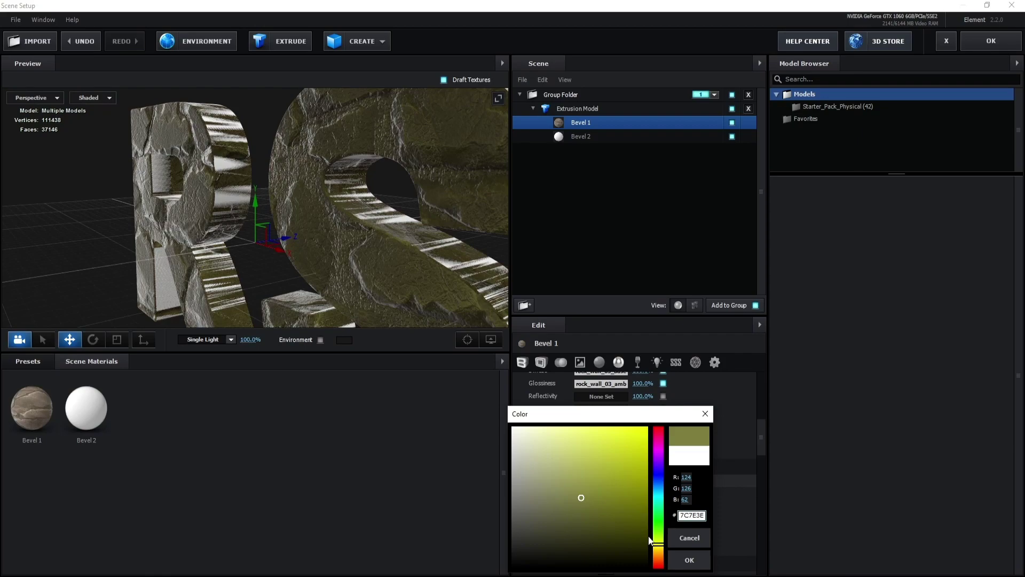
drag(576, 501, 583, 497)
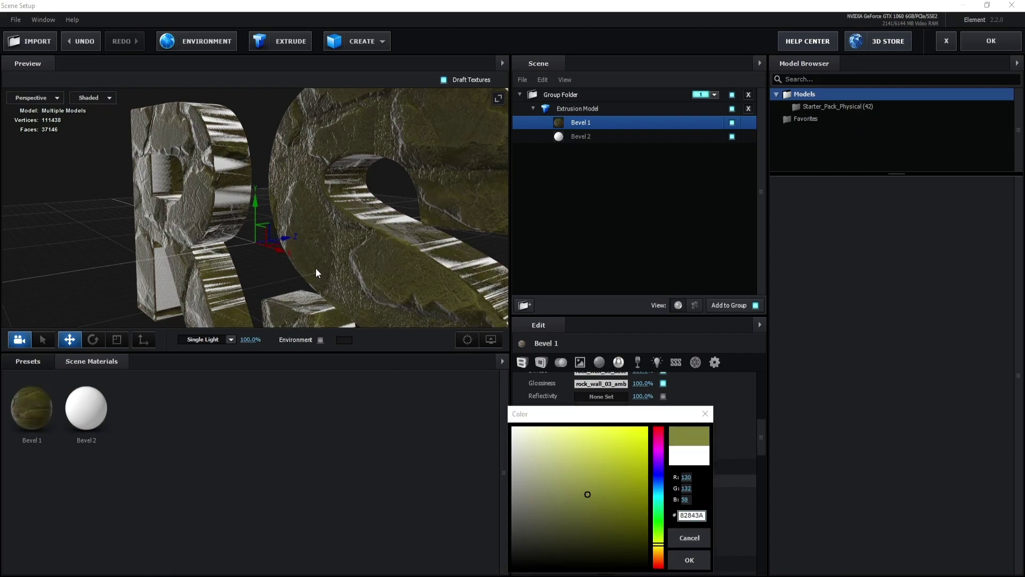
click(598, 515)
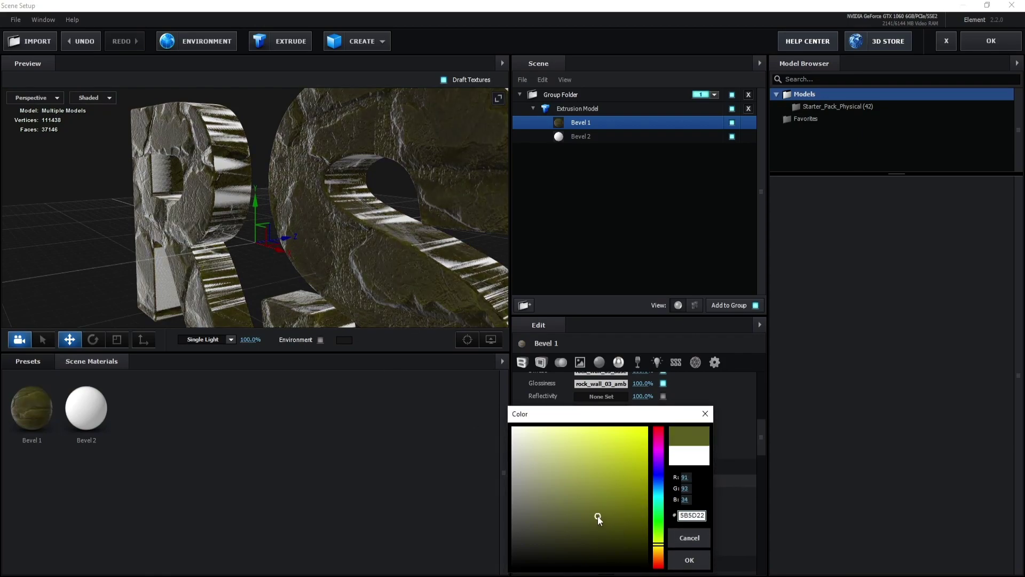
drag(658, 544, 660, 548)
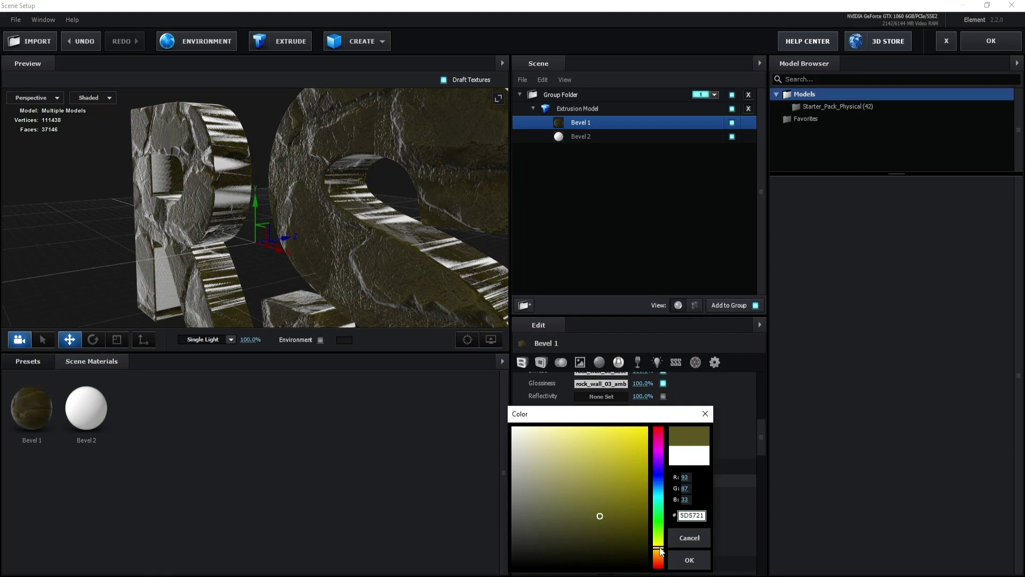
click(690, 560)
drag(342, 298, 273, 268)
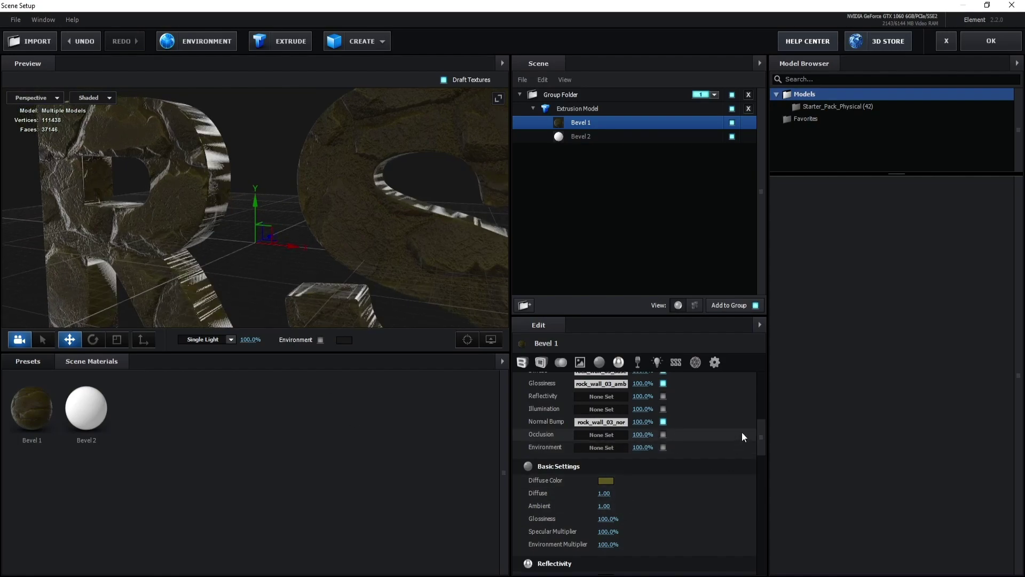
drag(761, 431, 764, 468)
drag(763, 463, 761, 380)
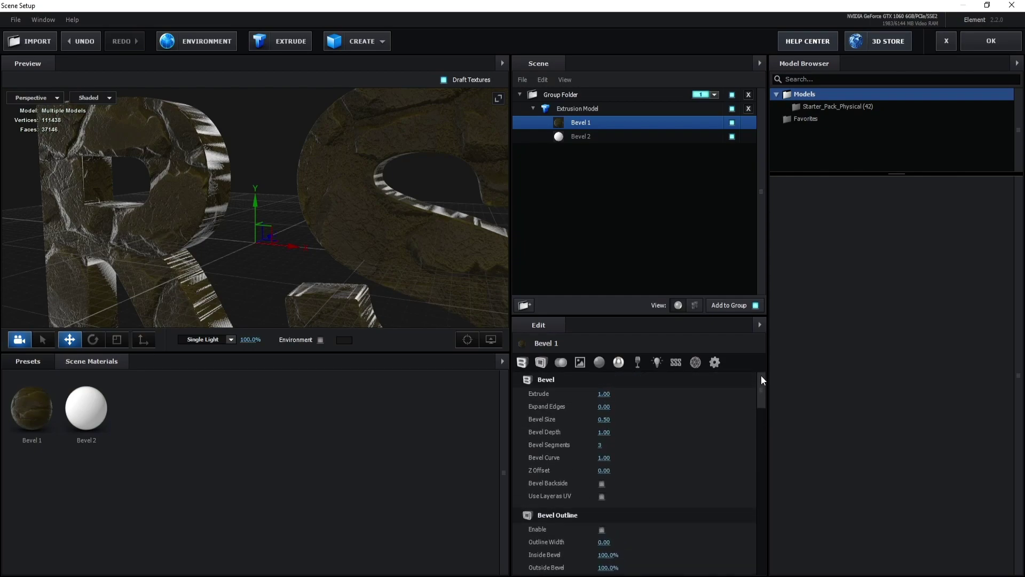
- Select the Bevel 2 material and set its Z Offset to 1
click(581, 136)
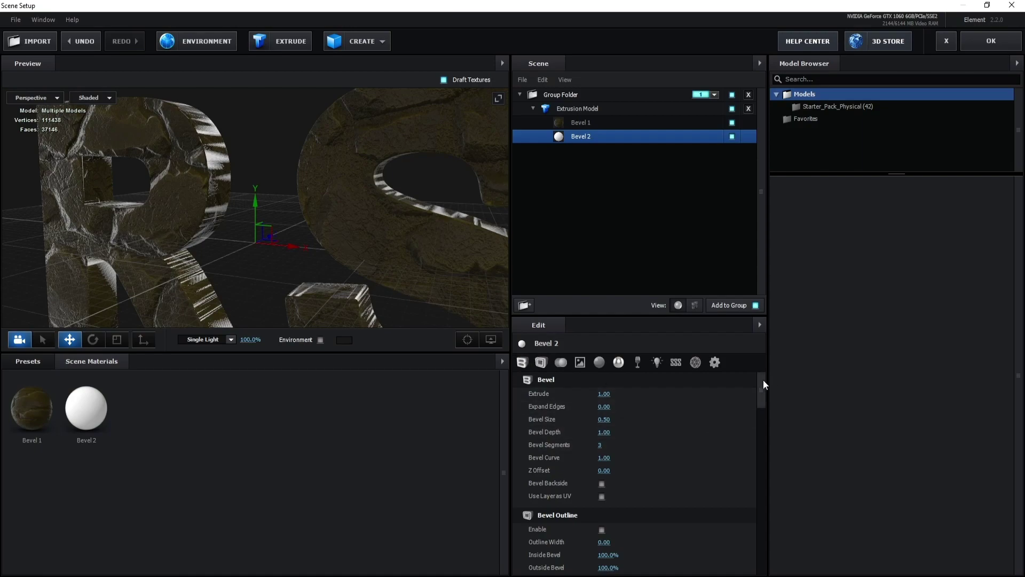
scroll(763, 382, down, 1)
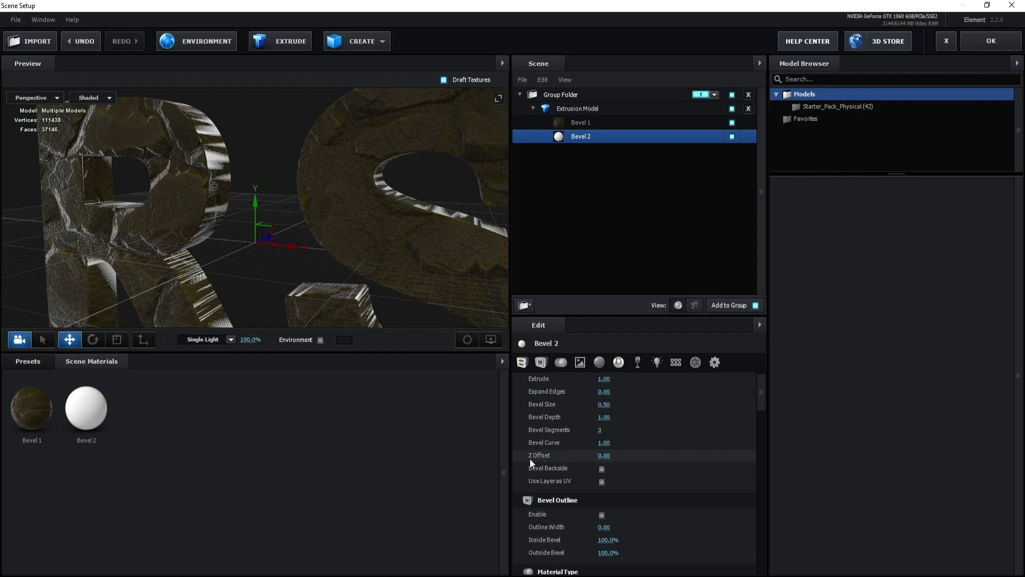
click(604, 455)
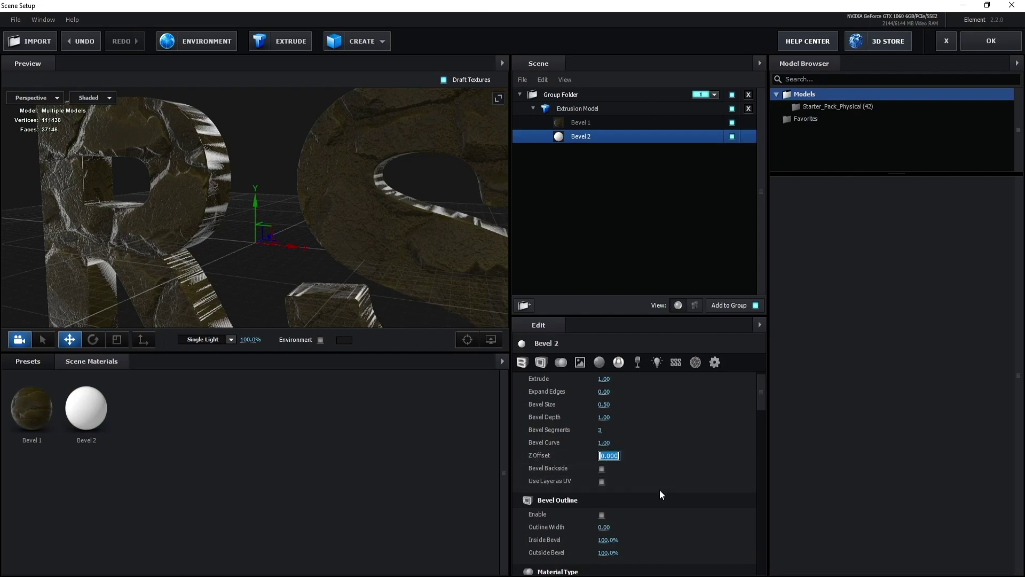
text(1)
key(Return)
- Enable Bevel 2's outline and reduce its Extrude to 0.05
drag(296, 229, 365, 245)
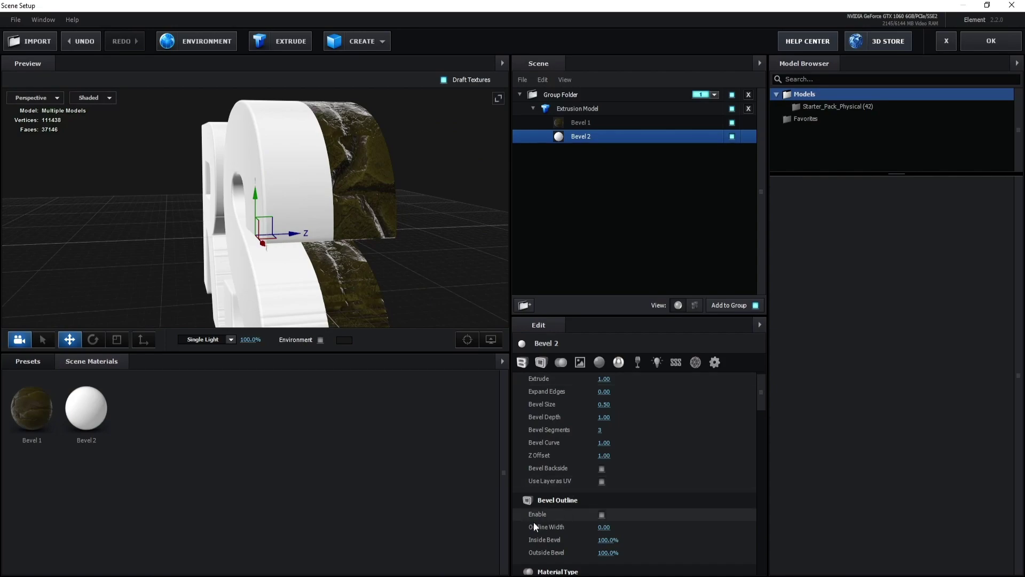
click(601, 515)
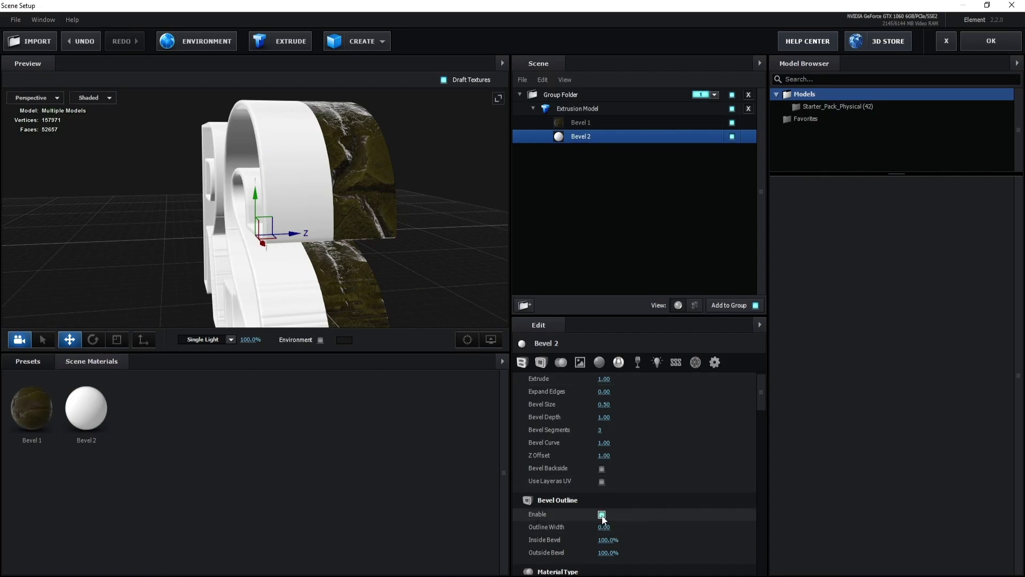
drag(353, 222, 300, 219)
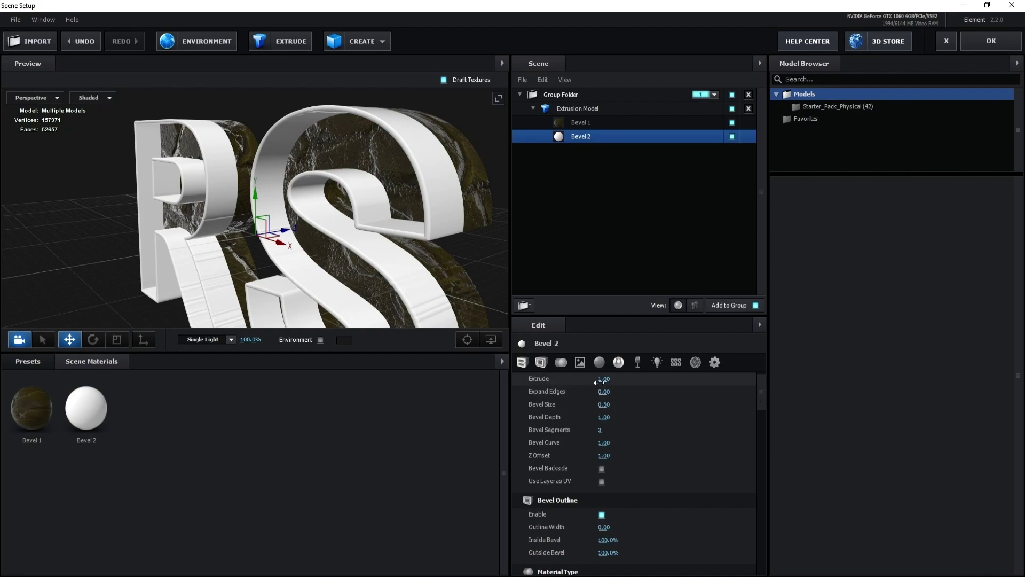
drag(603, 380, 556, 385)
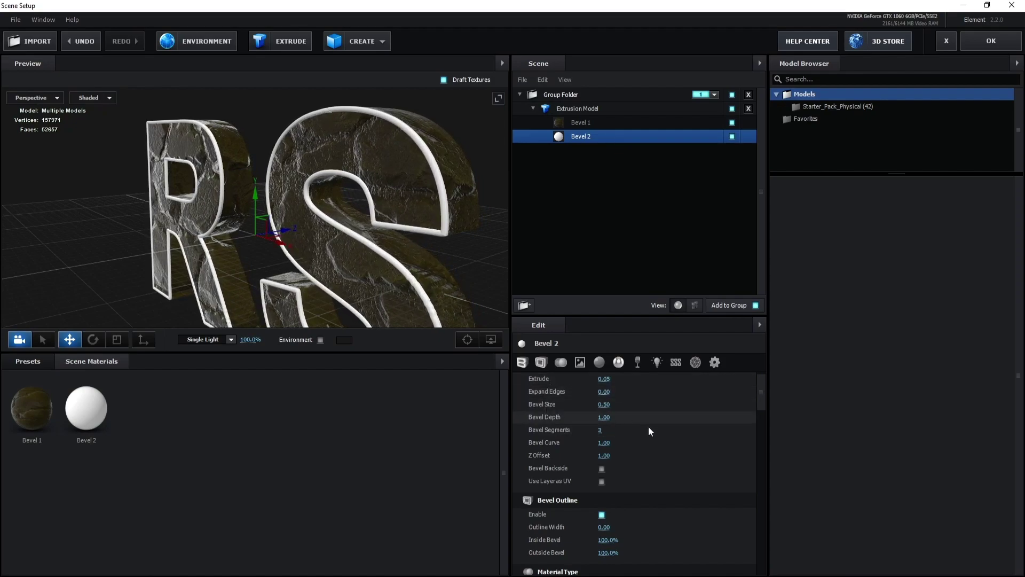
mouse_move(314, 290)
mouse_down()
mouse_move(350, 277)
mouse_move(336, 300)
mouse_move(323, 293)
mouse_up()
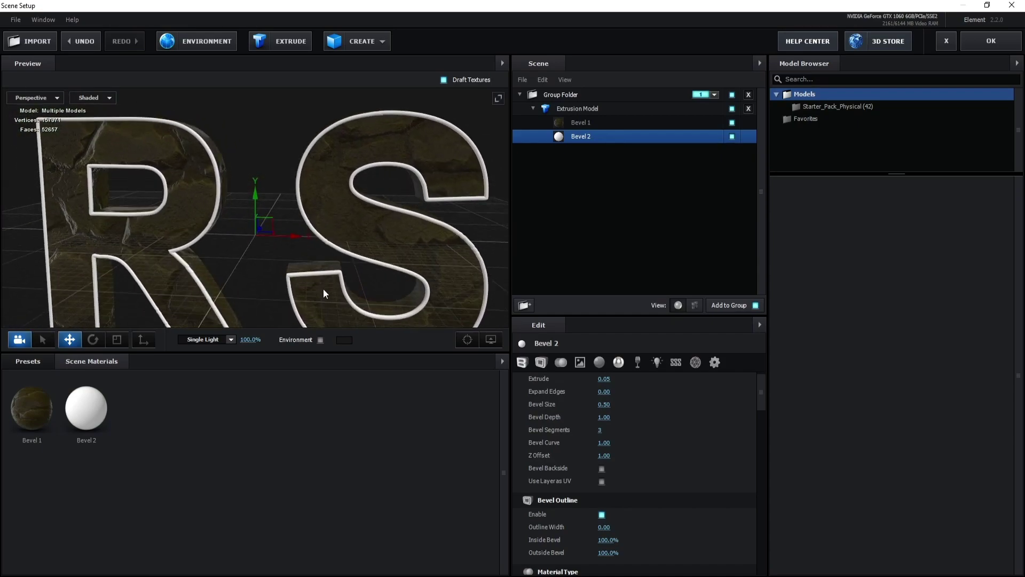
click(88, 409)
- Apply the Gold preset from Materials > Physical to Bevel 2
click(31, 360)
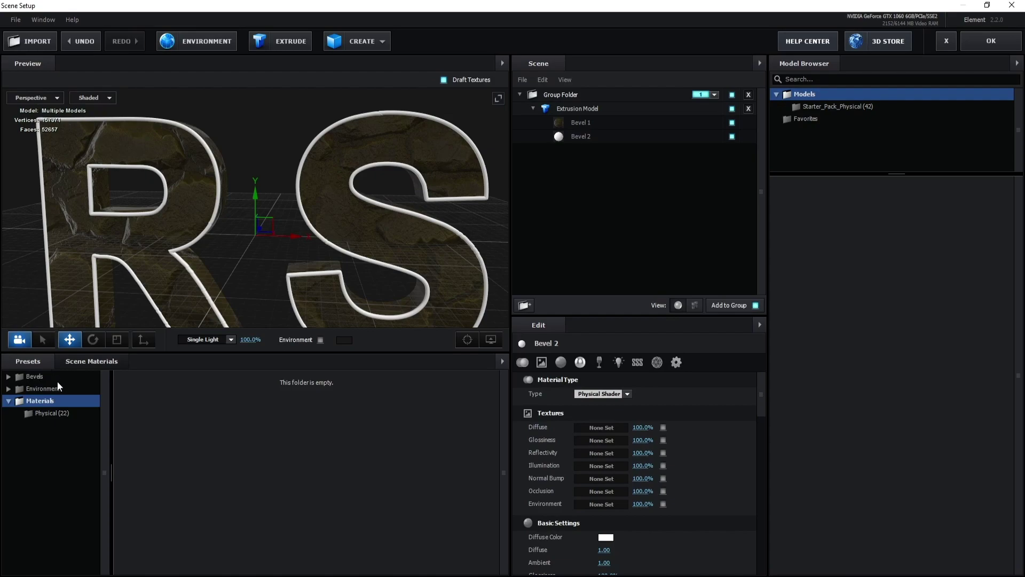
click(8, 389)
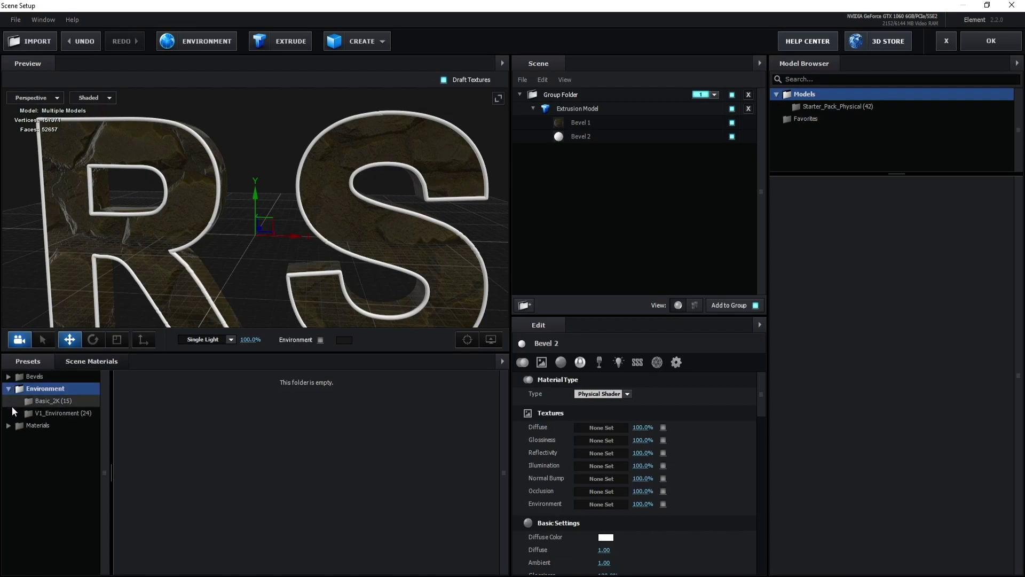
click(9, 422)
click(54, 413)
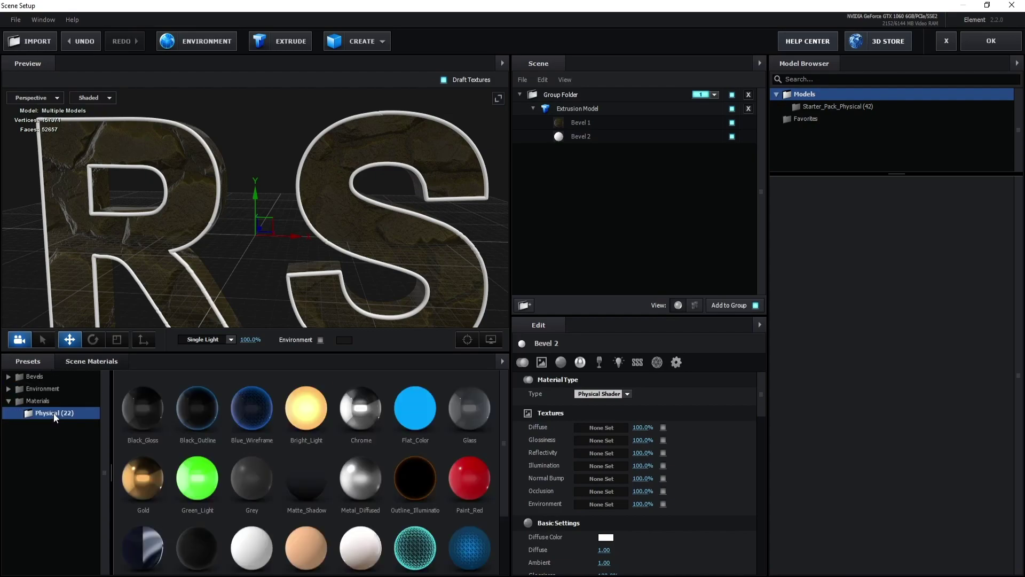
drag(507, 433, 507, 460)
drag(153, 457, 572, 143)
drag(143, 444, 588, 136)
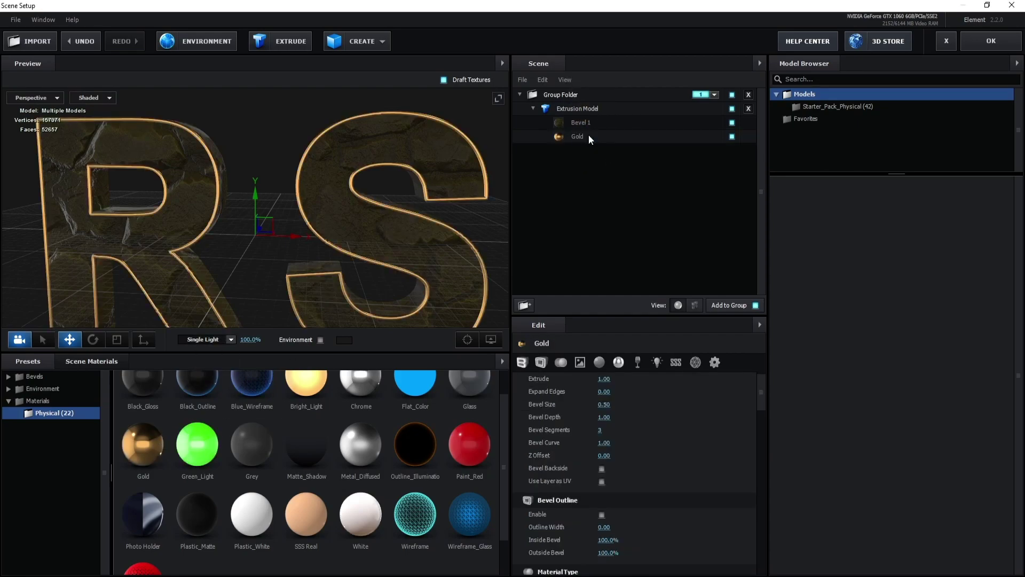
drag(472, 217, 413, 210)
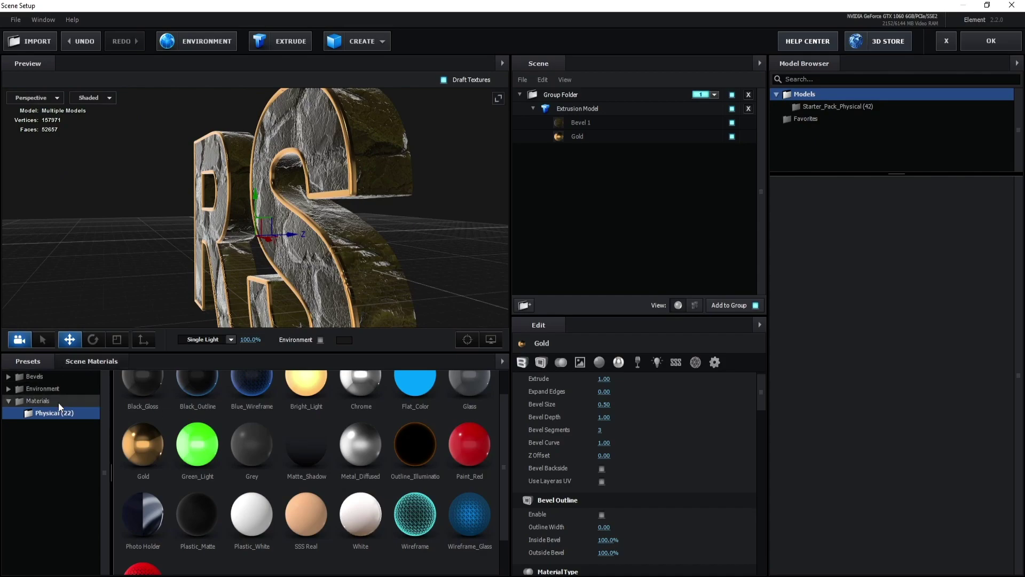
click(49, 390)
- Light the scene with the Basic_2K_09 environment map
click(40, 402)
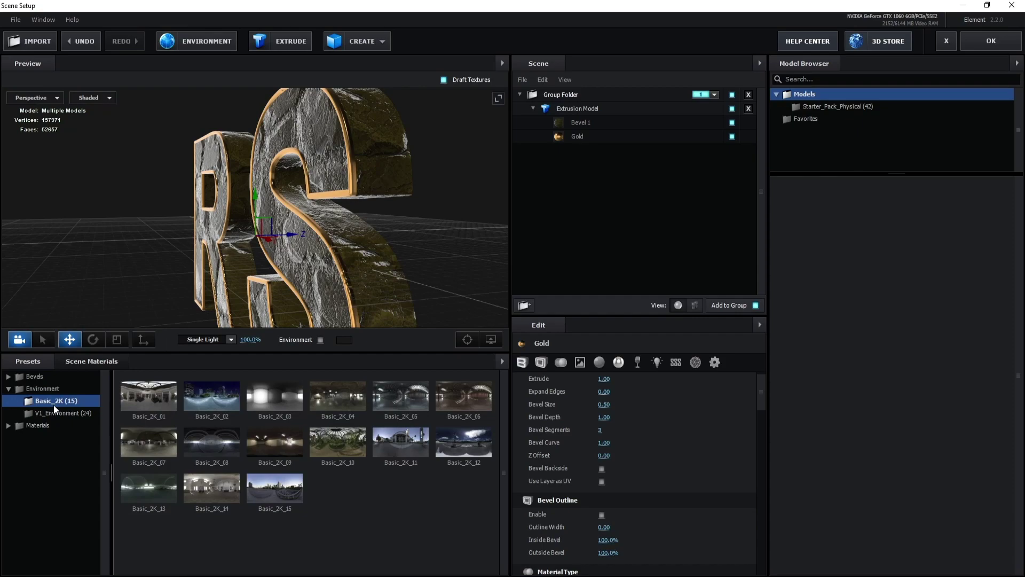
click(56, 413)
click(59, 403)
click(268, 444)
drag(466, 204, 499, 204)
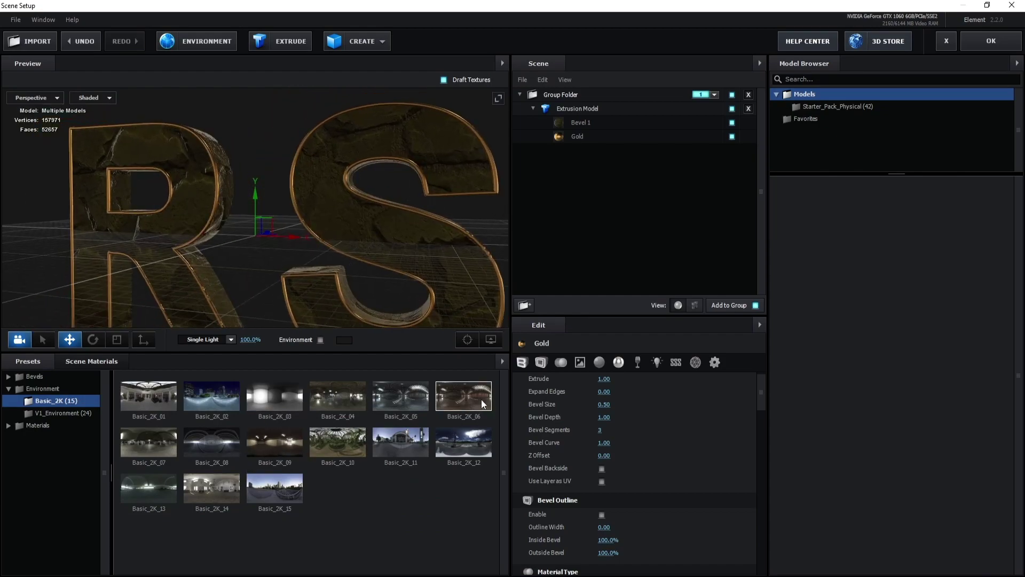
- Compare the Basic_2K_02, _08, _01 and _14 environments, settling back on Basic_2K_09
click(222, 397)
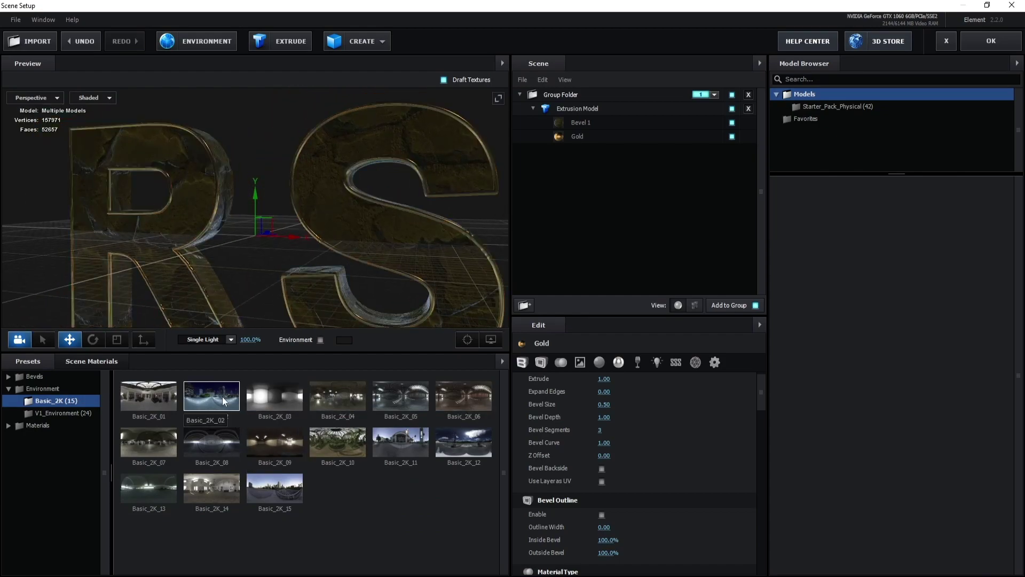
click(223, 435)
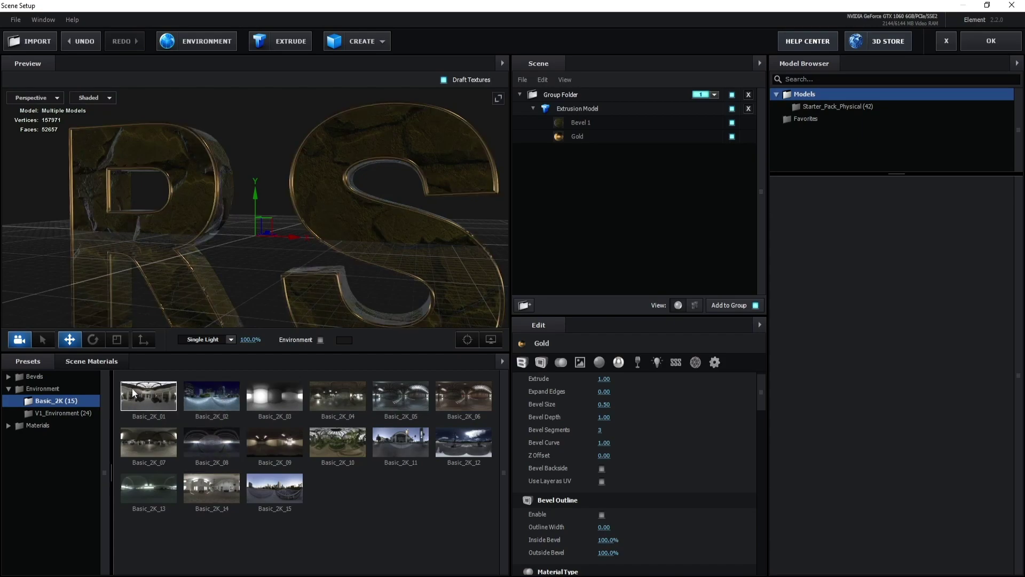
click(134, 393)
click(228, 443)
click(277, 438)
click(229, 483)
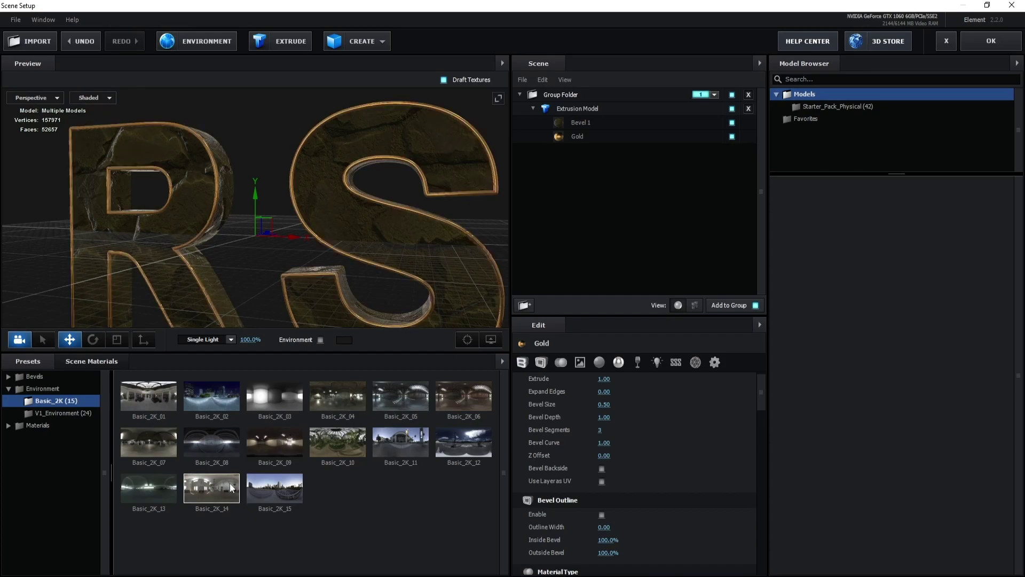
click(272, 453)
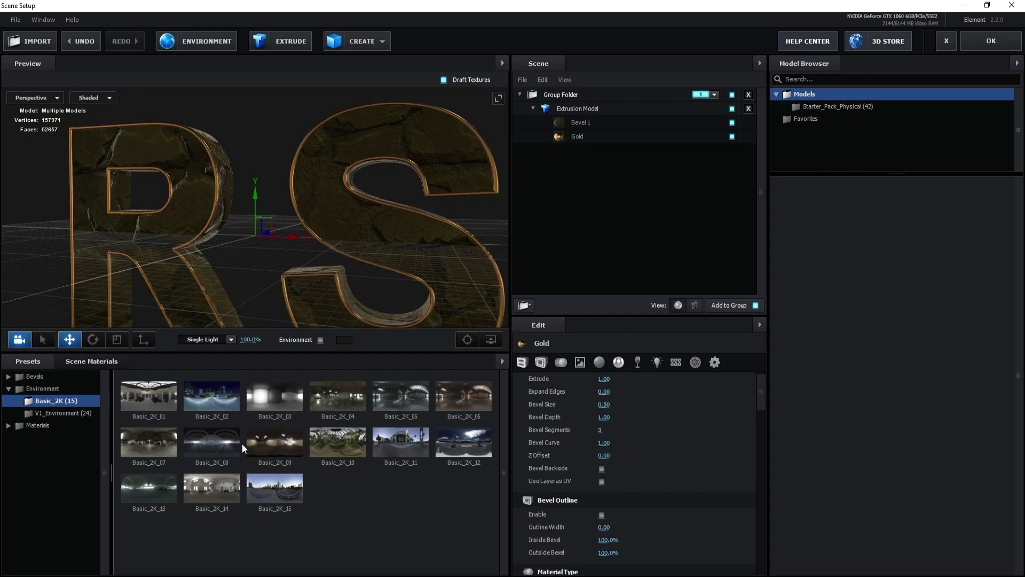
mouse_move(409, 213)
mouse_down()
mouse_move(351, 225)
mouse_move(287, 215)
mouse_move(329, 190)
mouse_move(383, 219)
mouse_move(415, 205)
mouse_move(411, 215)
mouse_up()
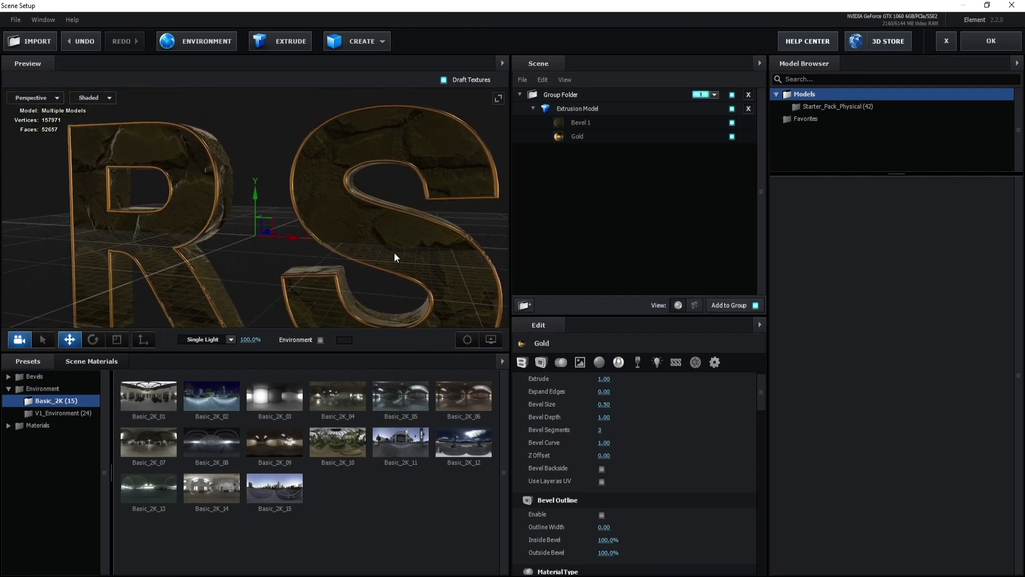
- Apply the Element 3D scene, then import the fog image and add it to the composition
click(991, 41)
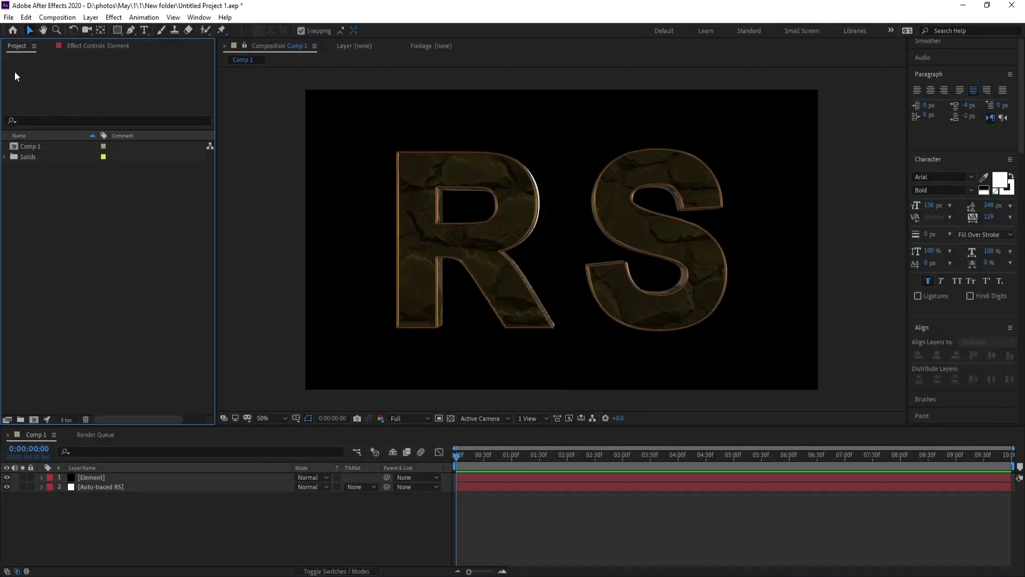
click(8, 17)
mouse_move(113, 177)
click(194, 174)
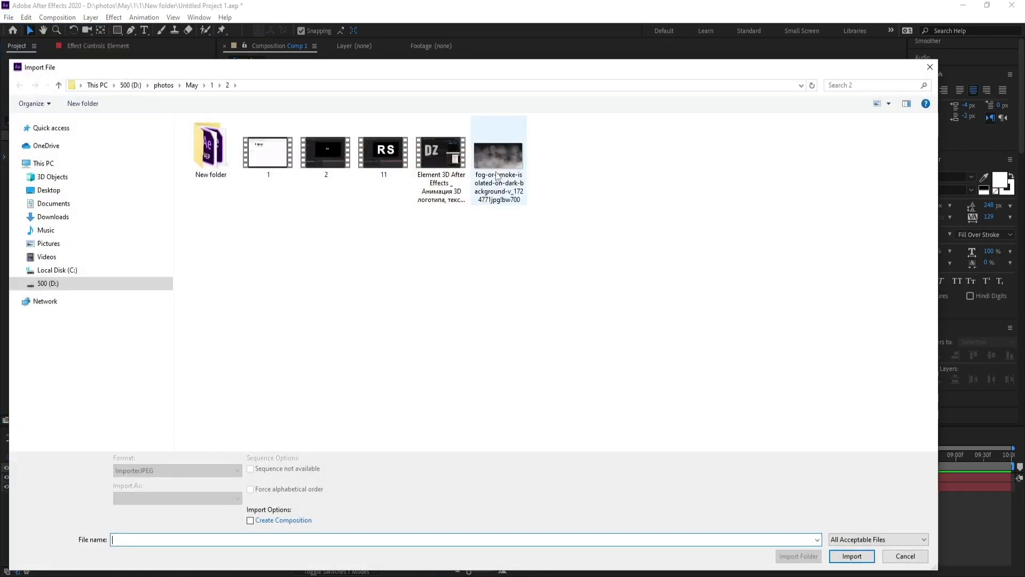
double_click(499, 157)
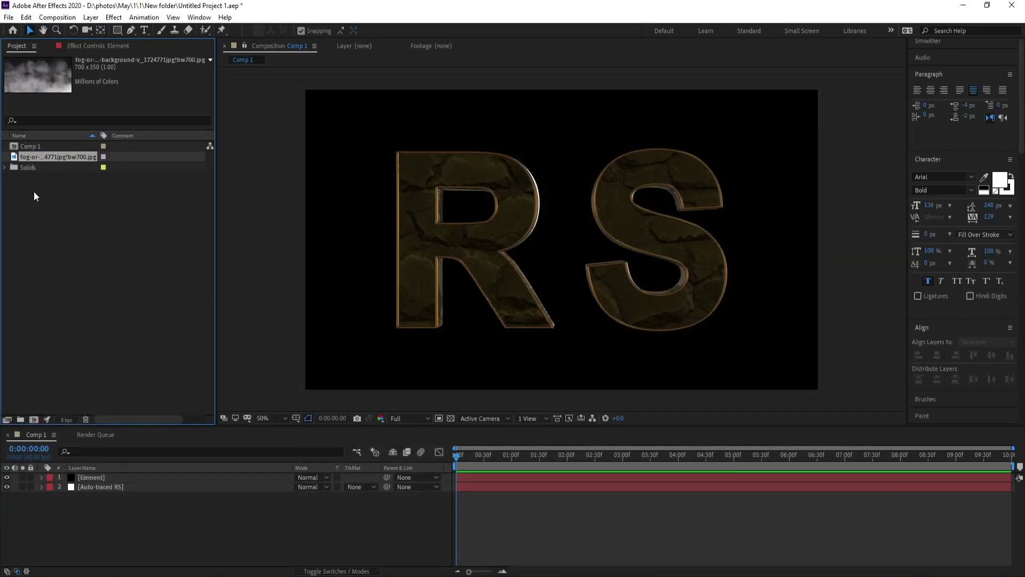
drag(43, 162, 88, 521)
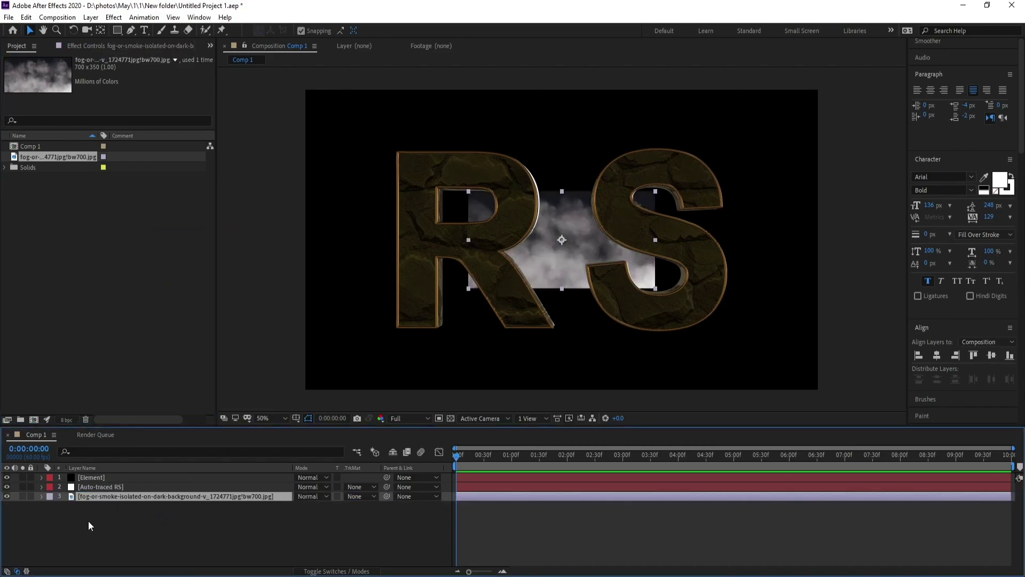
- Scale the fog layer up to 319% so it fills the composition
key(w)
key(s)
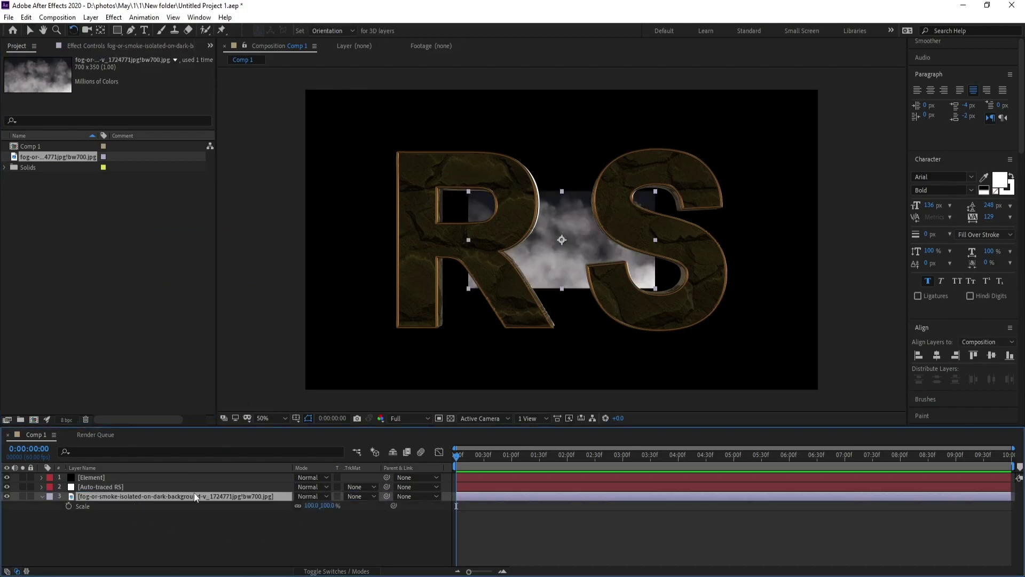
drag(310, 506, 448, 506)
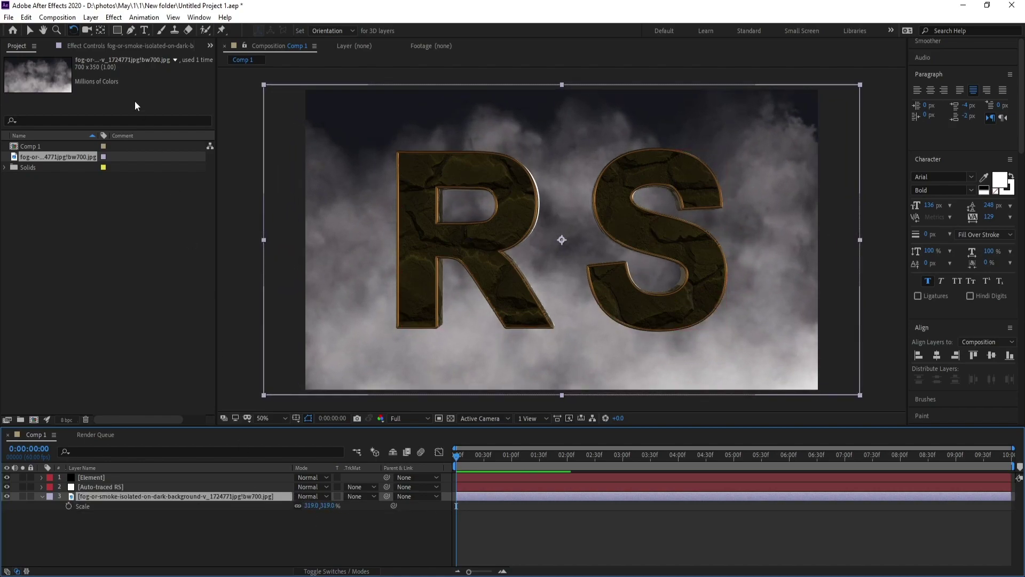
click(114, 17)
- Apply Curves to the fog layer and lift the RGB curve to brighten it
mouse_move(216, 330)
click(269, 396)
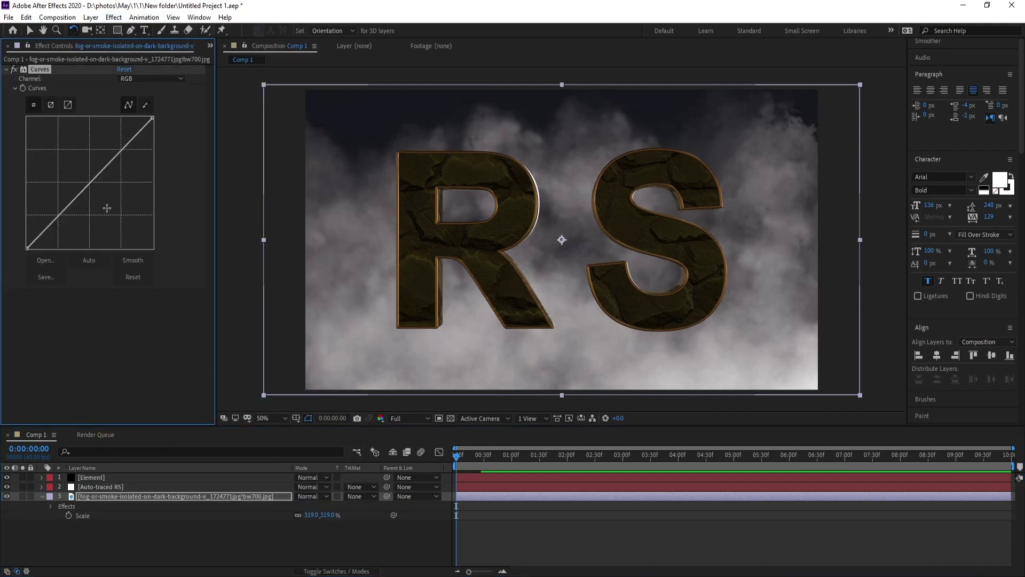
drag(107, 156, 112, 169)
drag(73, 205, 67, 199)
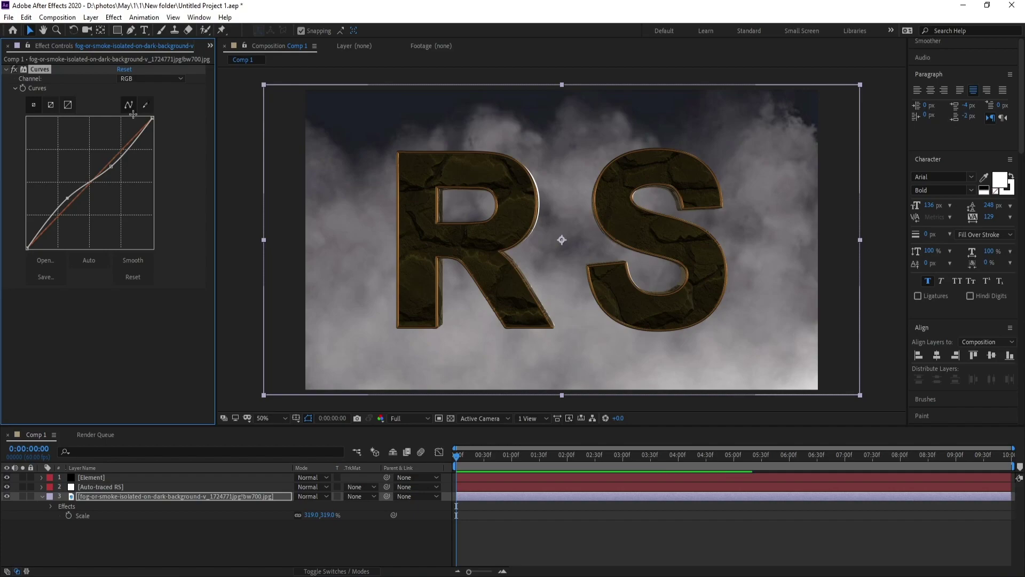
- Raise the Red curve and lower the Green curve for a pinkish tint
click(150, 78)
click(144, 103)
drag(114, 158, 115, 154)
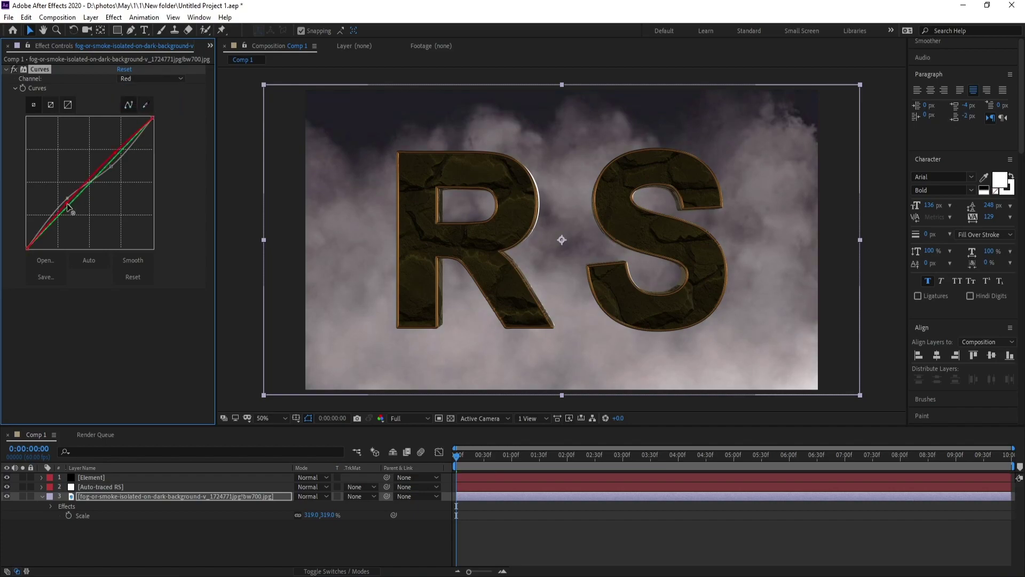
click(146, 80)
click(153, 113)
drag(107, 164, 111, 169)
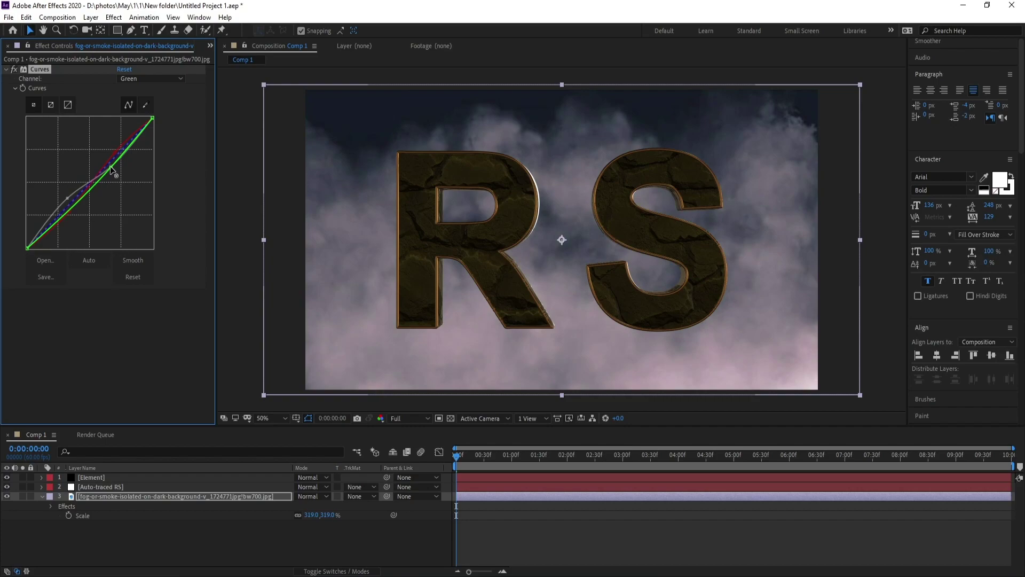
- Shape the RGB curve into a contrast S and bend the Blue curve
click(155, 79)
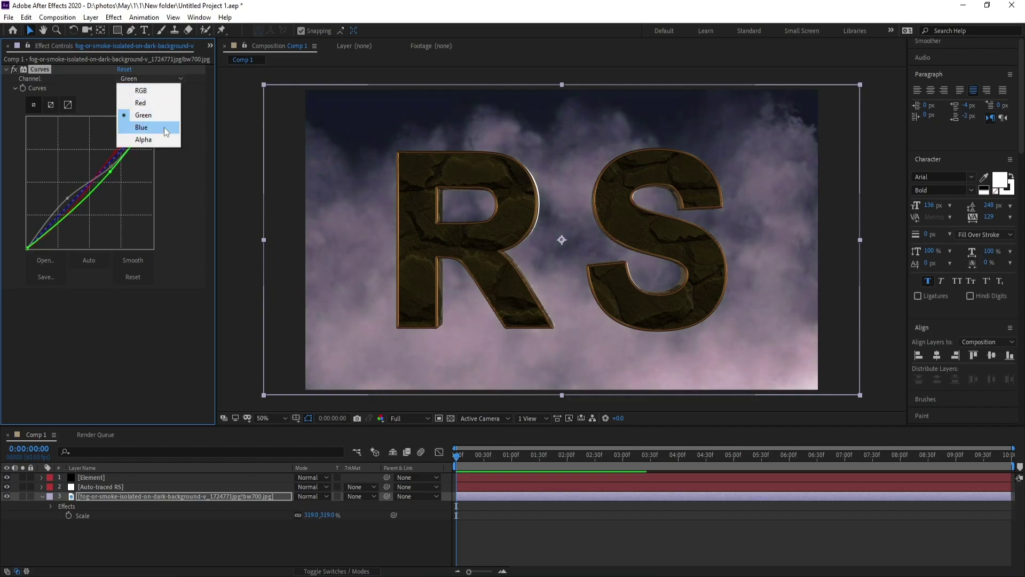
click(142, 90)
drag(109, 163, 152, 91)
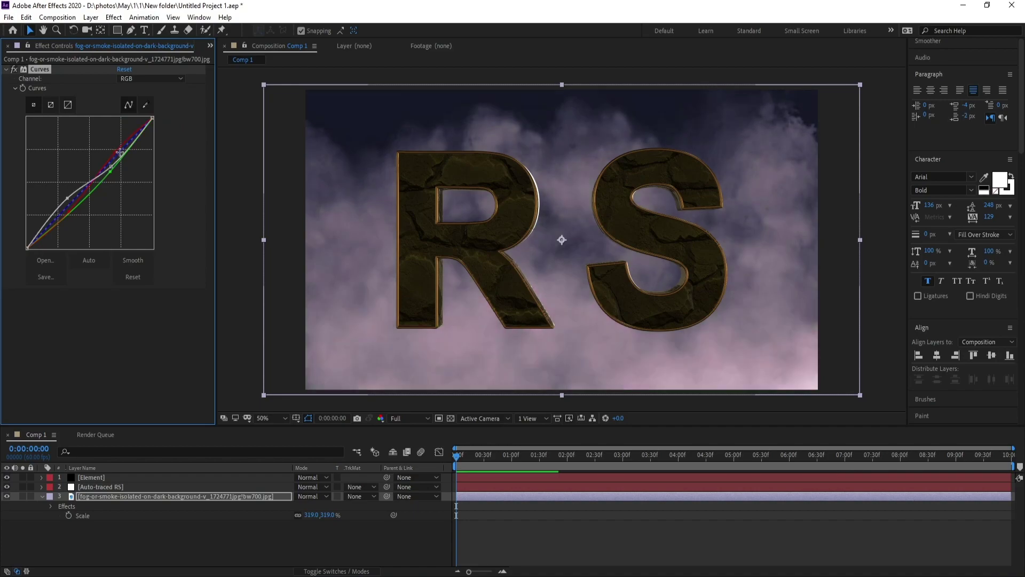
click(152, 78)
click(152, 90)
click(152, 78)
click(155, 125)
drag(128, 149, 75, 214)
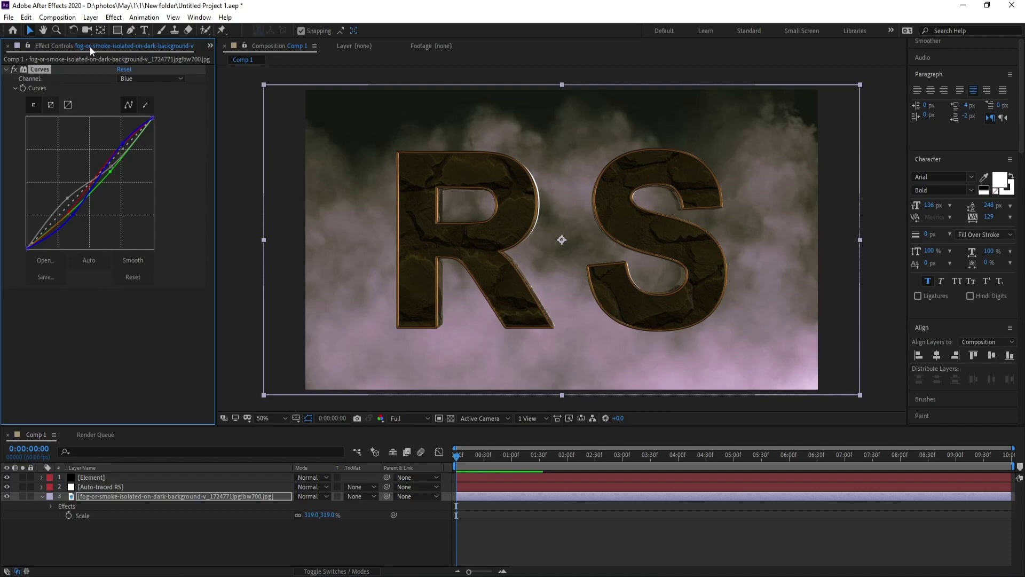
click(117, 19)
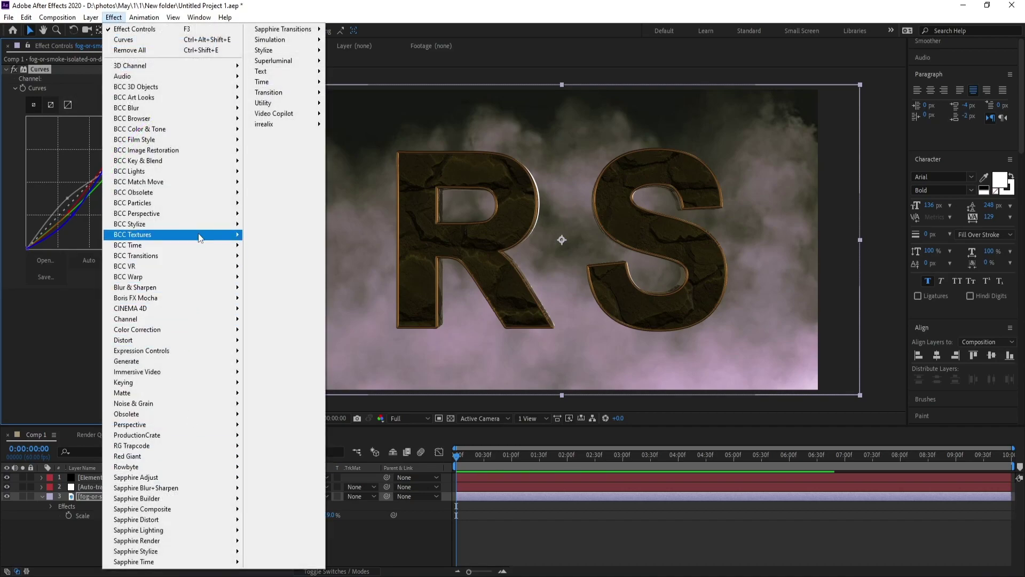
- Apply Gaussian Blur to the fog layer with an initial Blurriness of 8
mouse_move(178, 340)
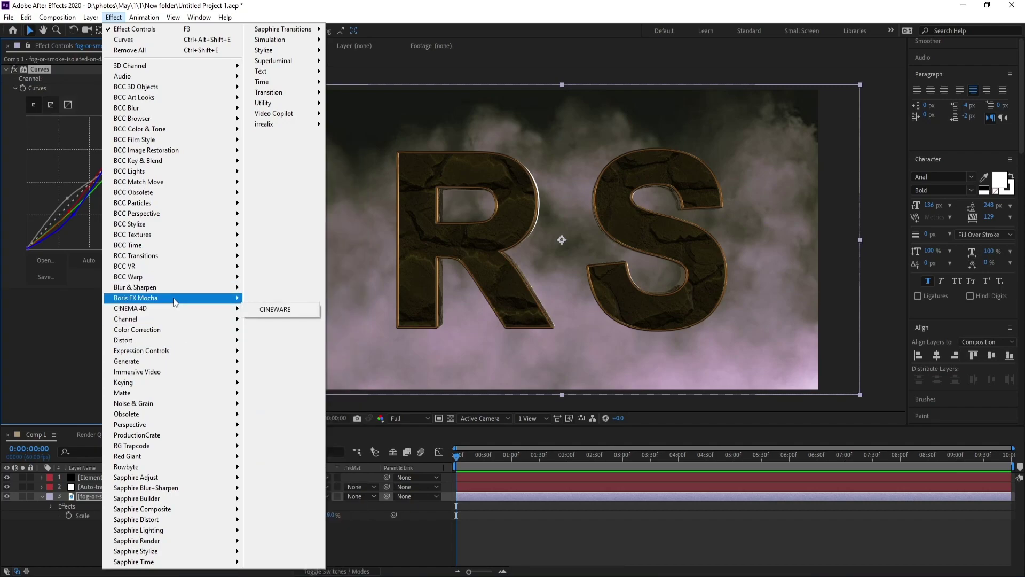
mouse_move(175, 289)
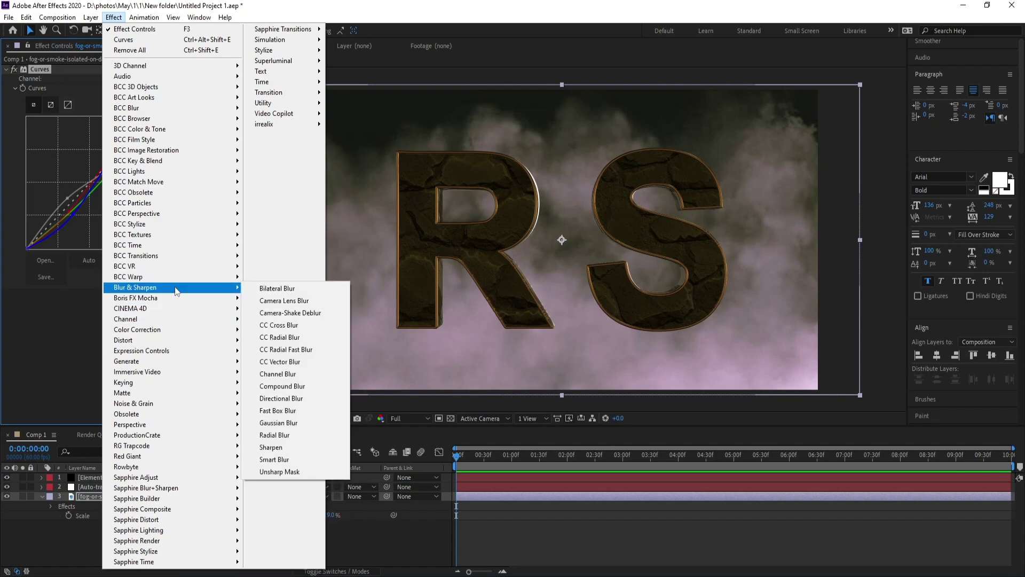
click(292, 424)
click(123, 304)
text(8)
key(Return)
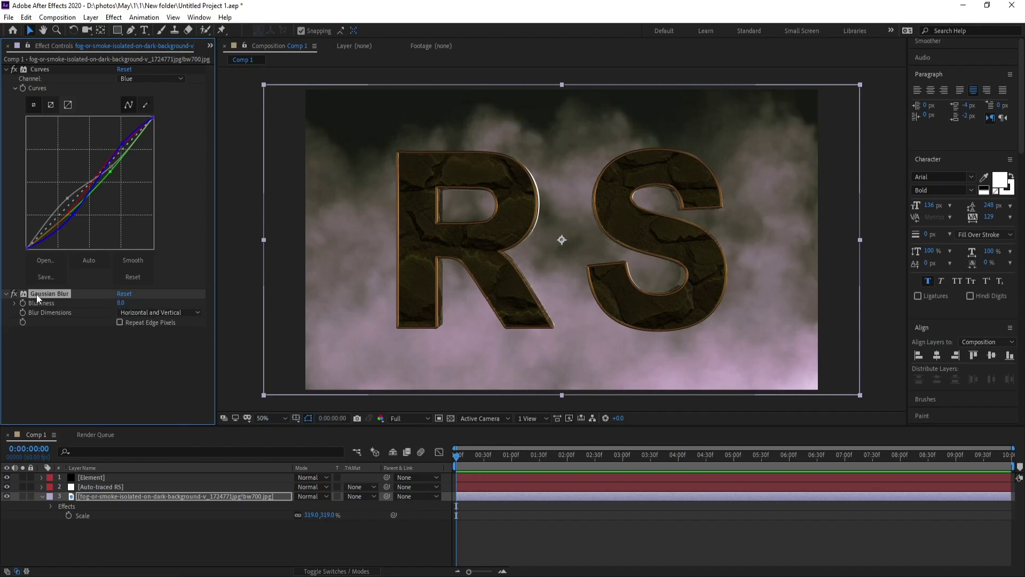
drag(121, 303, 156, 310)
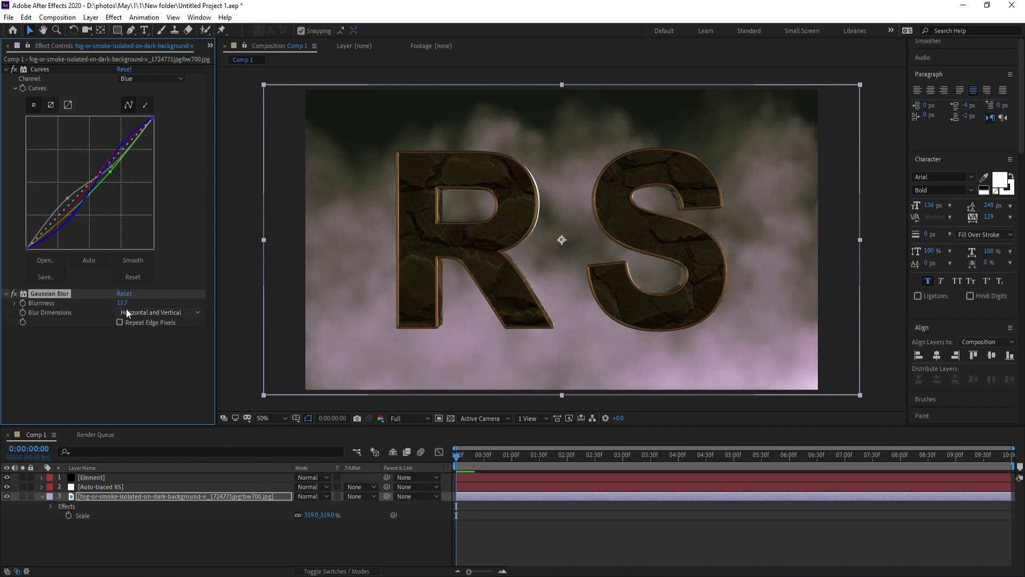
- Set Blurriness to 12, then collapse and deselect the fog layer
click(125, 303)
text(12)
key(Return)
click(42, 496)
click(84, 526)
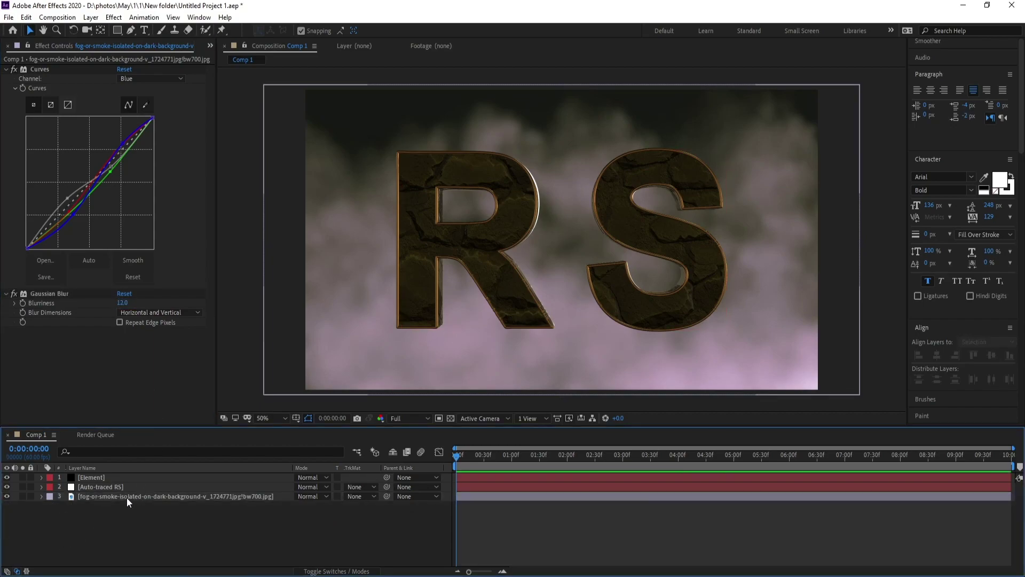
- Create a new solid layer named OF via Layer > New > Solid
click(91, 18)
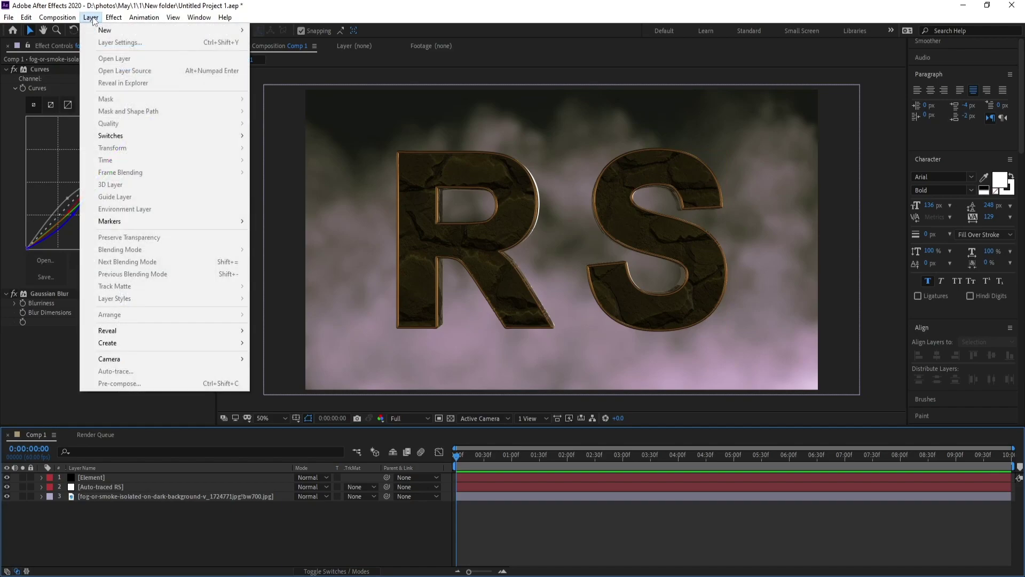
mouse_move(118, 31)
click(262, 47)
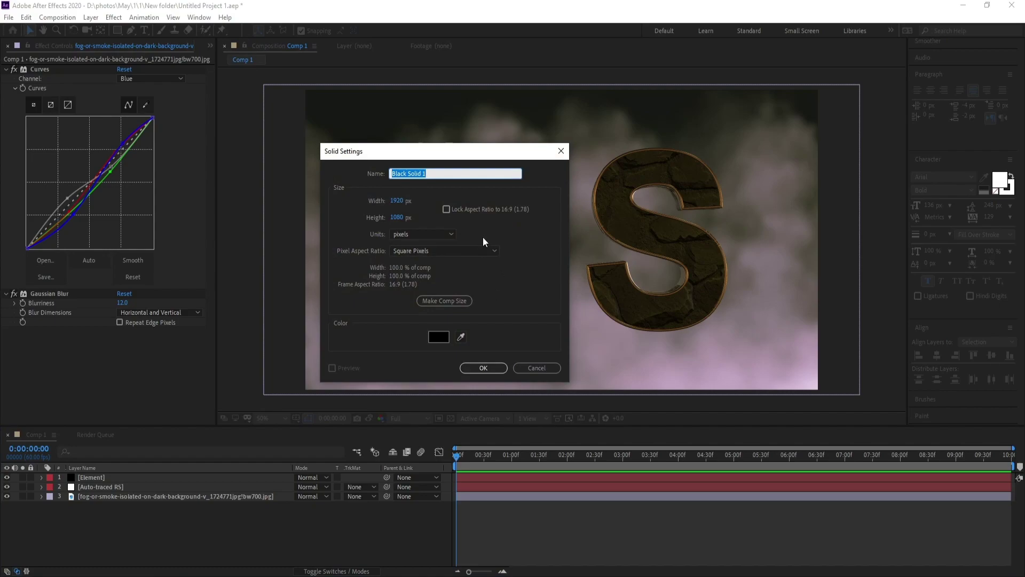
text(OF)
key(Return)
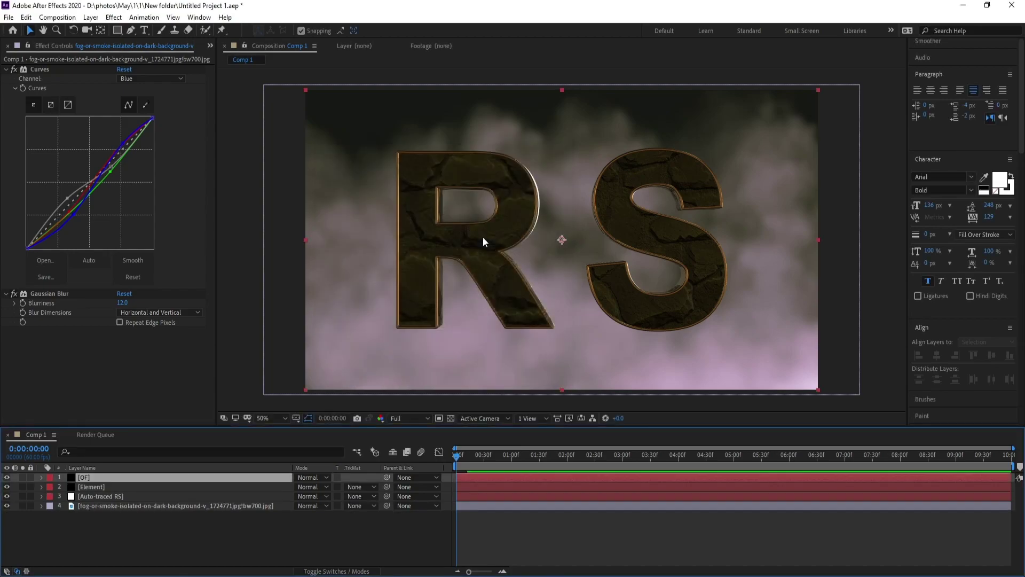
- Apply Optical Flares to the OF solid and open its Options
click(113, 17)
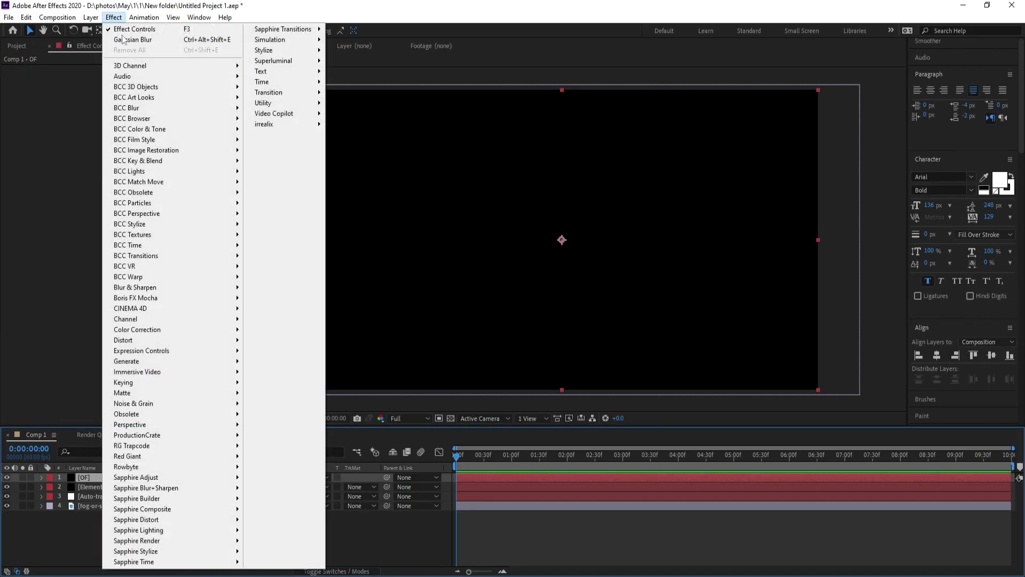
mouse_move(299, 114)
click(360, 127)
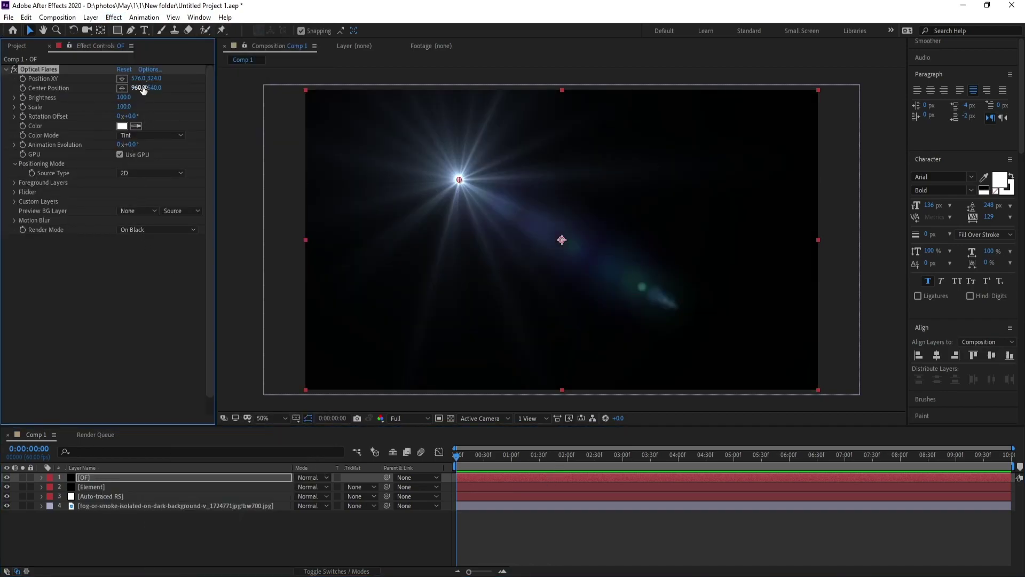
click(150, 69)
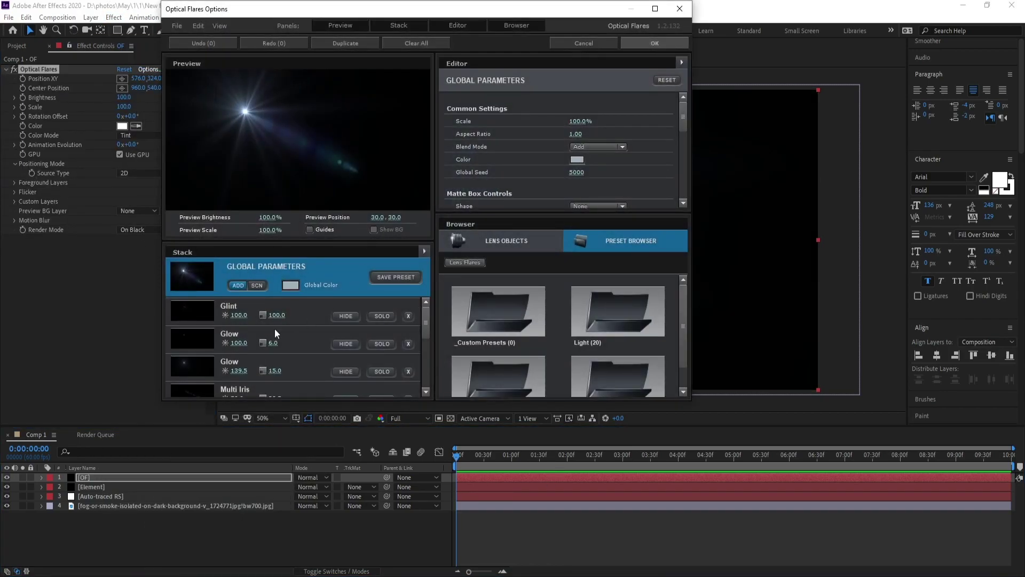
- Delete every default flare element, add a single Glow lens object, and confirm
click(409, 316)
click(409, 317)
click(409, 317)
click(409, 317)
click(409, 317)
click(409, 317)
click(409, 317)
click(409, 317)
click(409, 317)
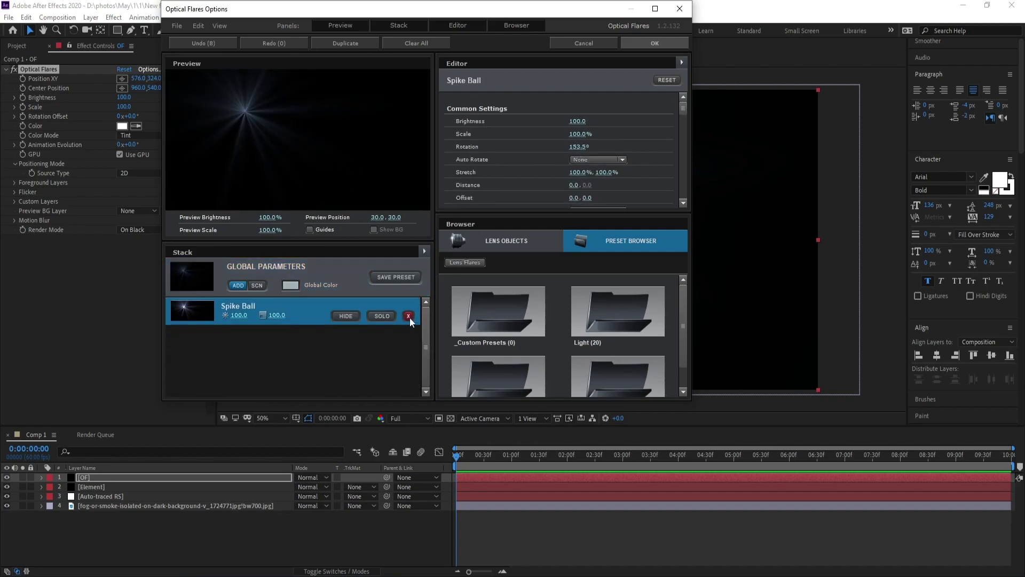
click(409, 317)
click(502, 242)
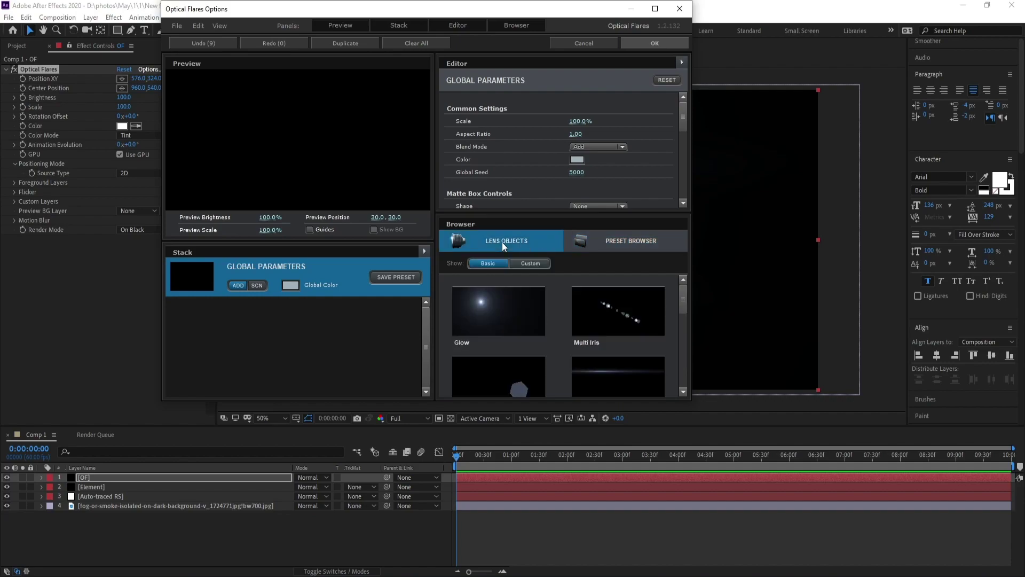
click(503, 316)
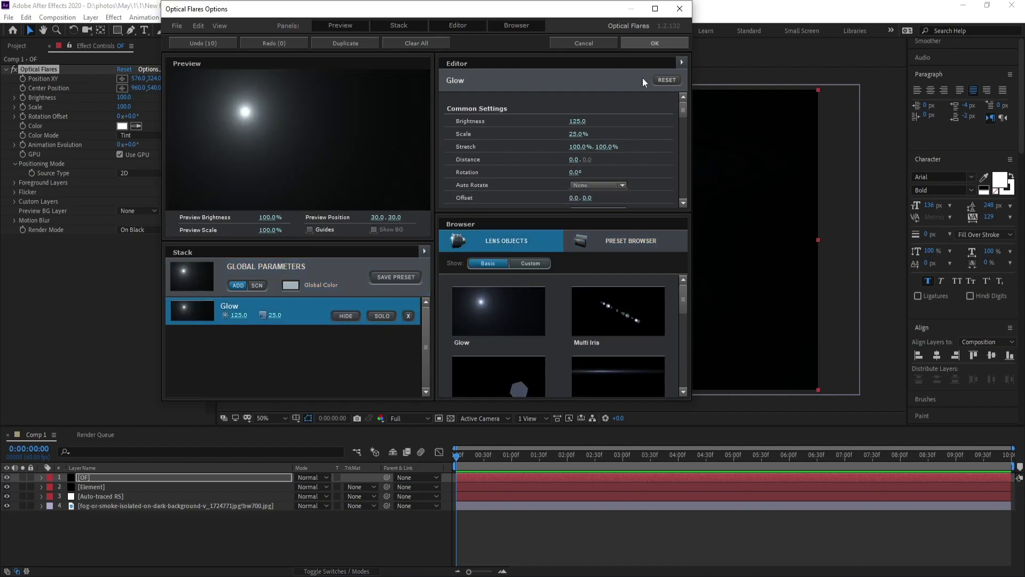
click(656, 44)
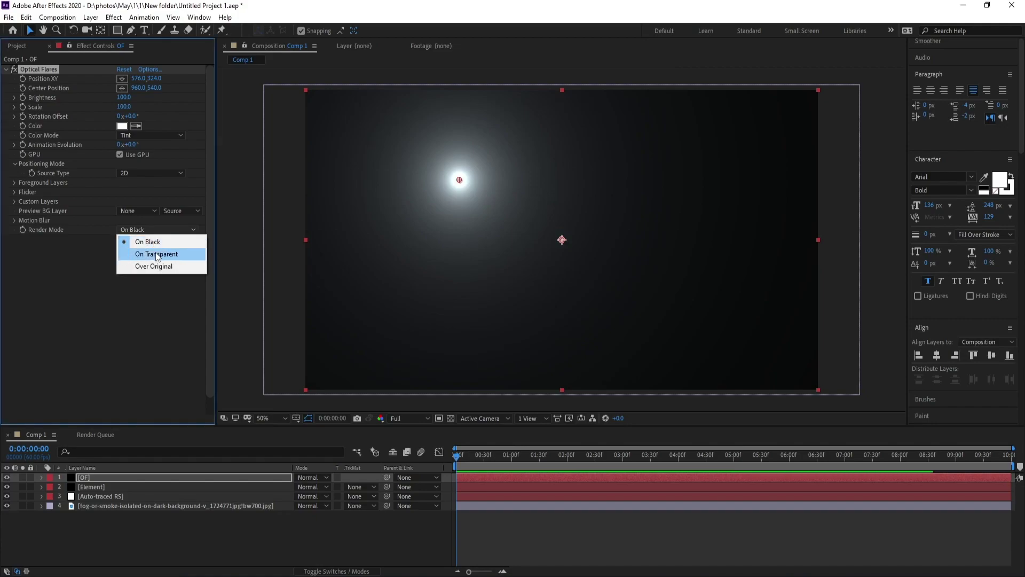
- Render the flare On Transparent and move it to the comp's top edge
click(157, 254)
drag(459, 179, 521, 152)
drag(557, 113, 561, 86)
- Give the flare a darker golden tint in the colour picker
click(122, 126)
drag(176, 302, 175, 322)
drag(233, 304, 233, 359)
drag(164, 335, 176, 336)
drag(231, 363, 231, 361)
click(315, 228)
drag(562, 86, 562, 89)
- Re-pick the flare tint as dark olive brown 574318 and preview the composition
click(126, 124)
mouse_move(199, 348)
mouse_down()
mouse_move(178, 304)
mouse_move(219, 246)
mouse_move(192, 308)
mouse_move(181, 305)
mouse_up()
click(228, 349)
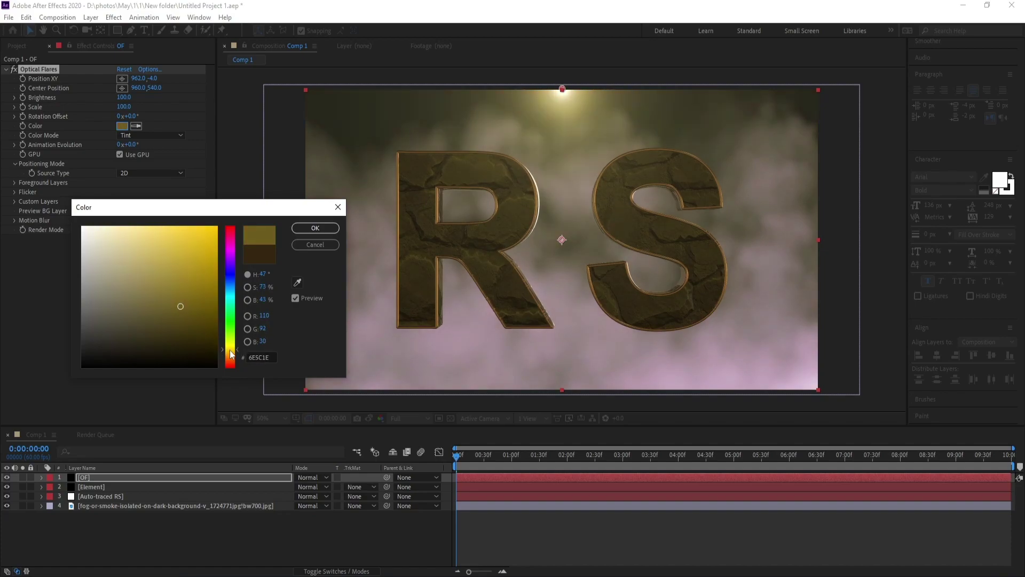
drag(230, 353, 232, 355)
click(179, 318)
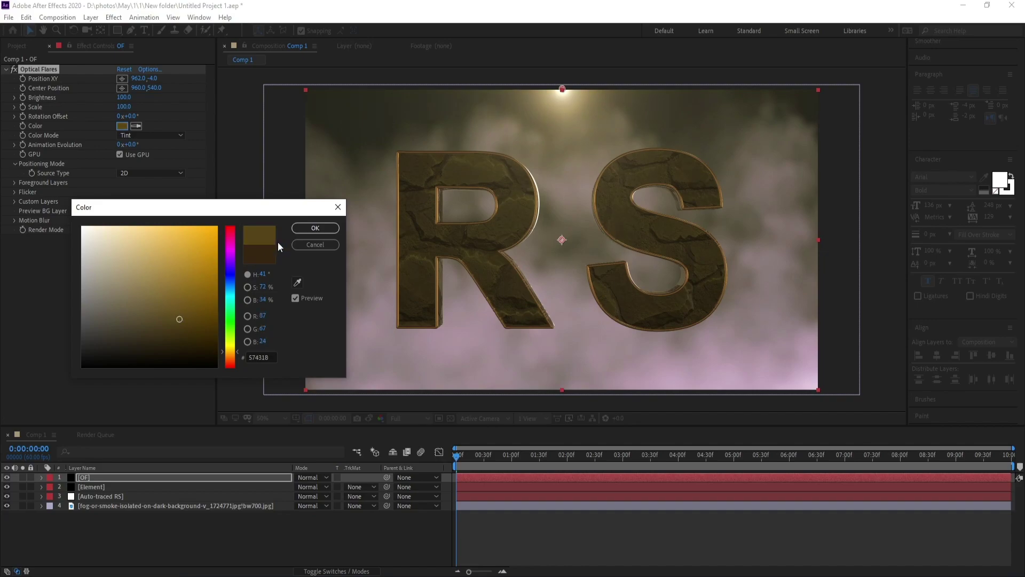
click(315, 228)
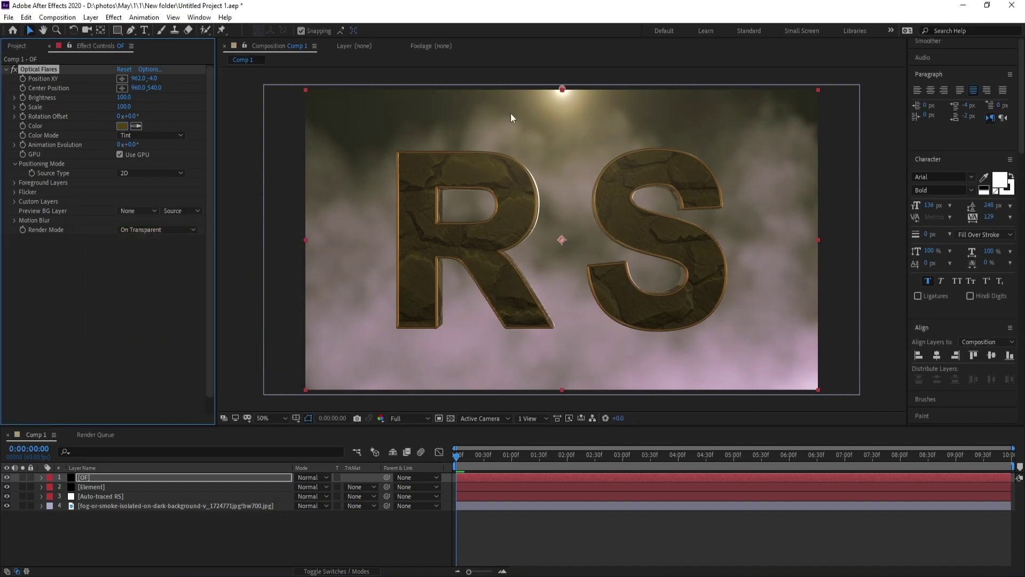
click(319, 514)
key(space)
key(space)
- Darken the fog by pulling its Curves RGB channel below the diagonal
click(113, 505)
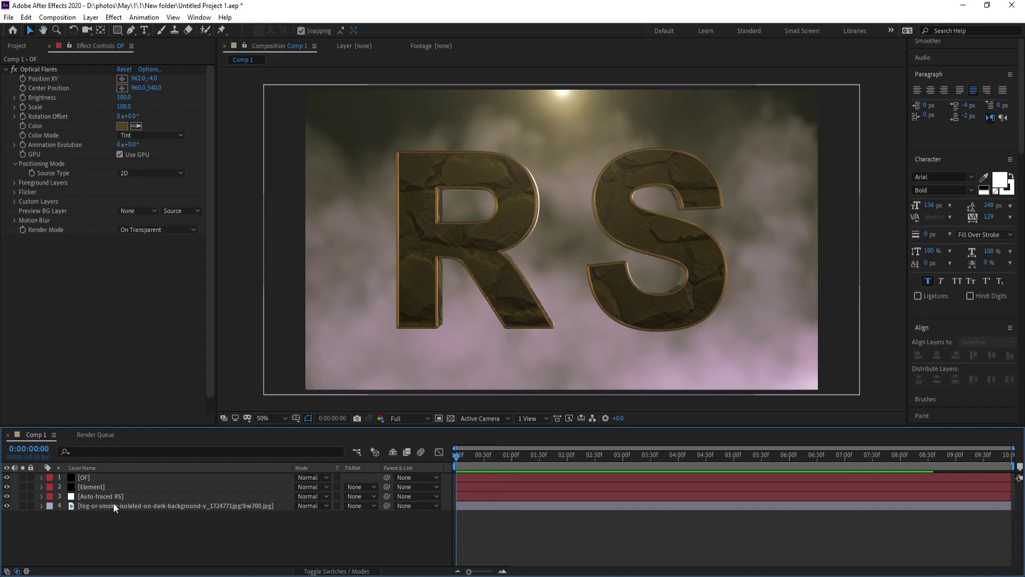
click(130, 80)
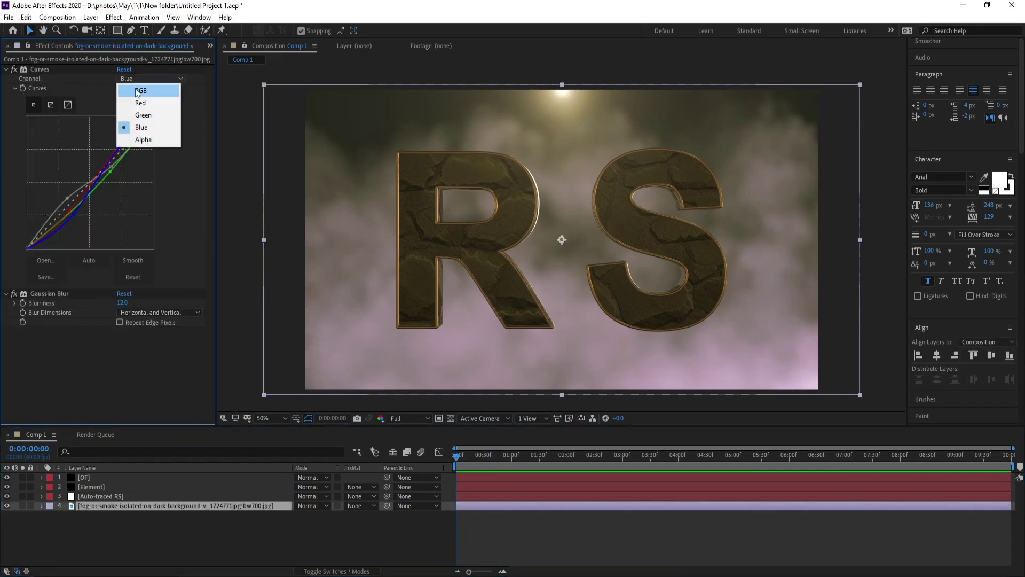
click(136, 85)
drag(74, 188, 75, 212)
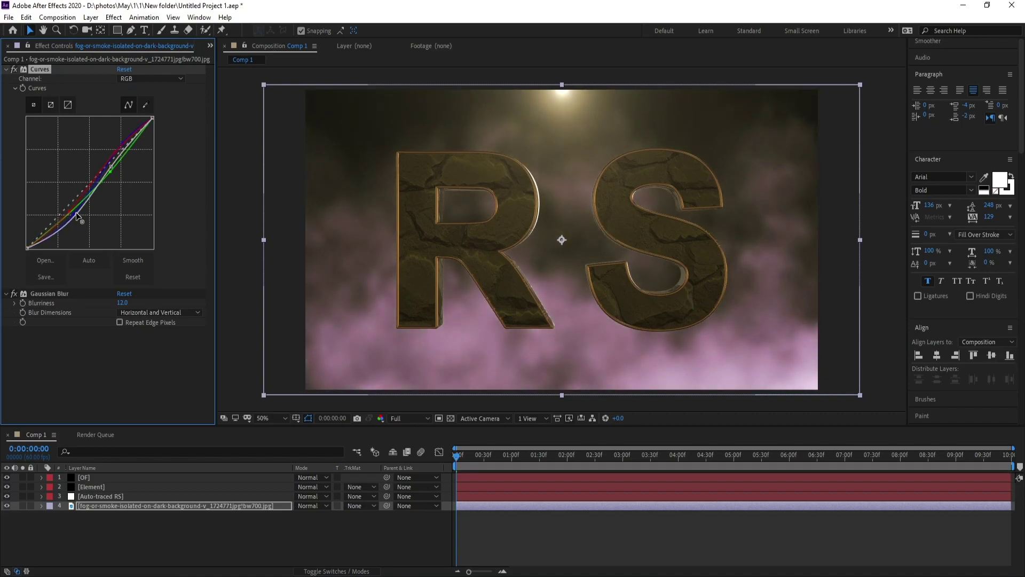
drag(111, 169, 109, 201)
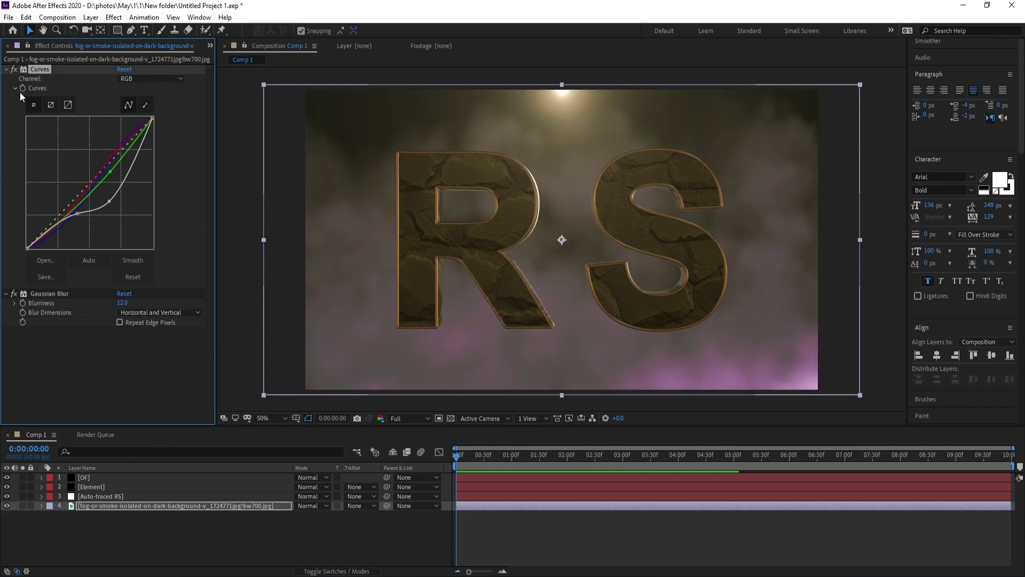
double_click(14, 8)
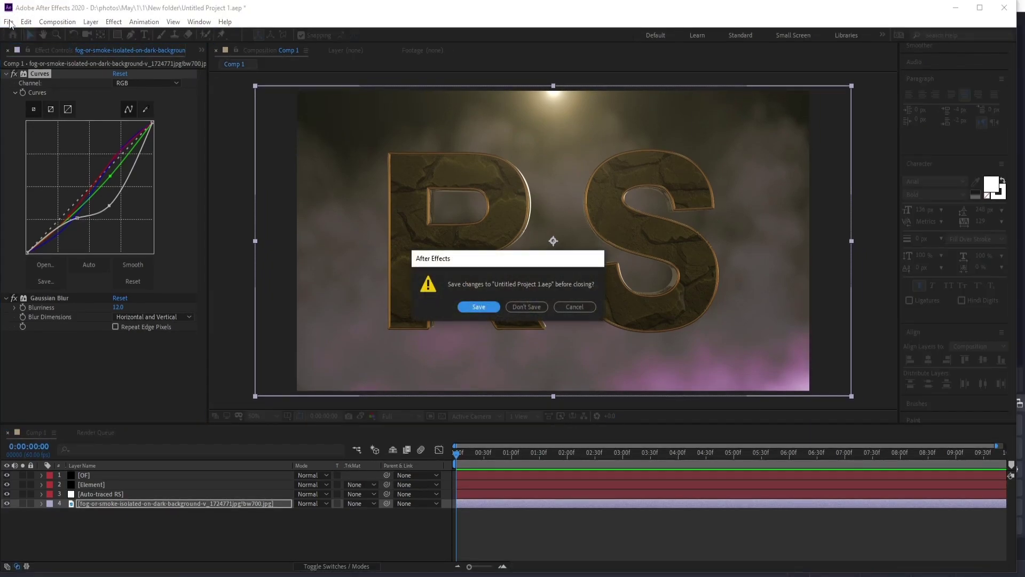
- Import the fire sparks green-screen video into Comp 1 and scale it to 158%
click(574, 307)
double_click(64, 8)
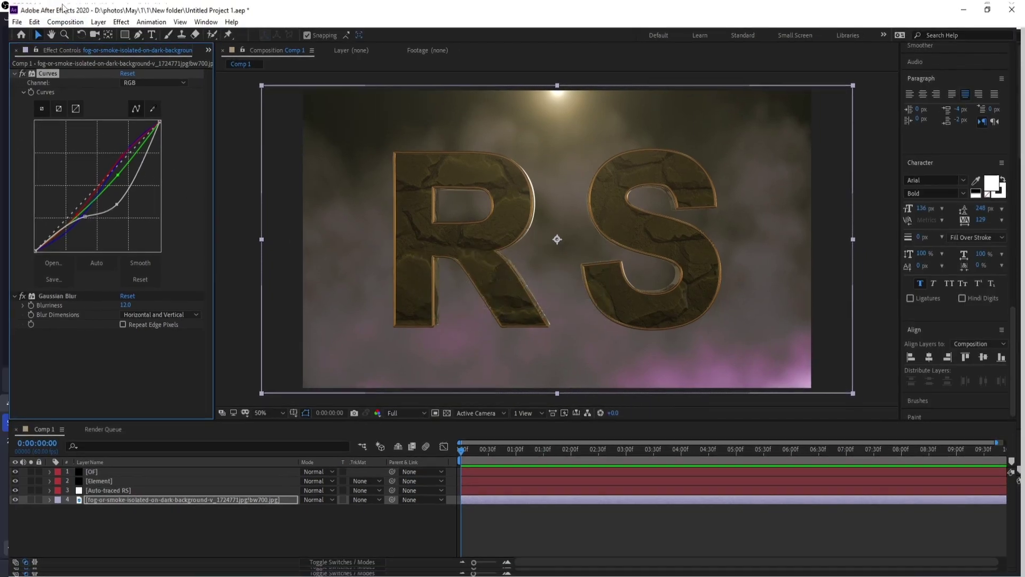
click(9, 19)
mouse_move(142, 172)
click(199, 172)
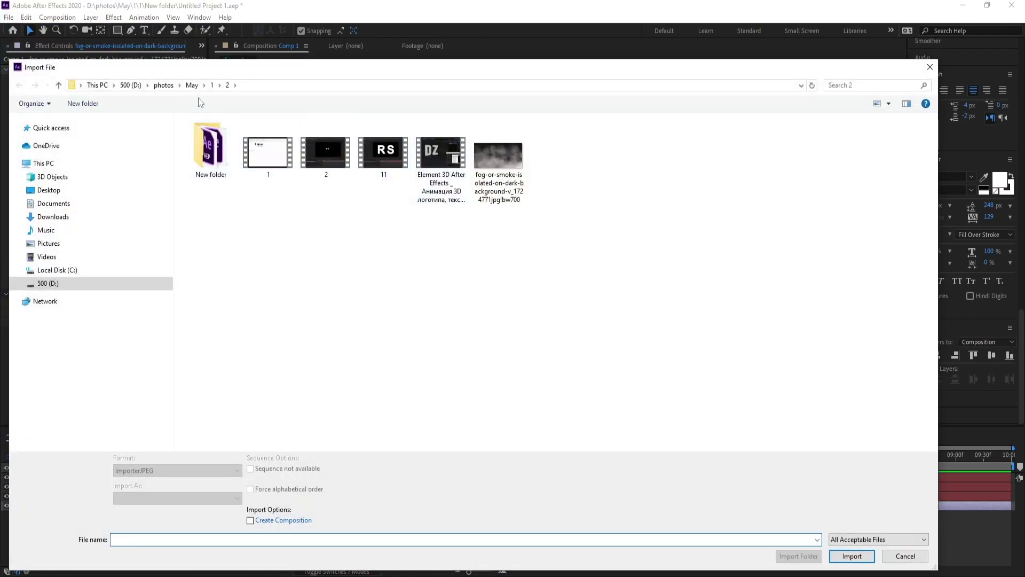
click(214, 87)
double_click(671, 157)
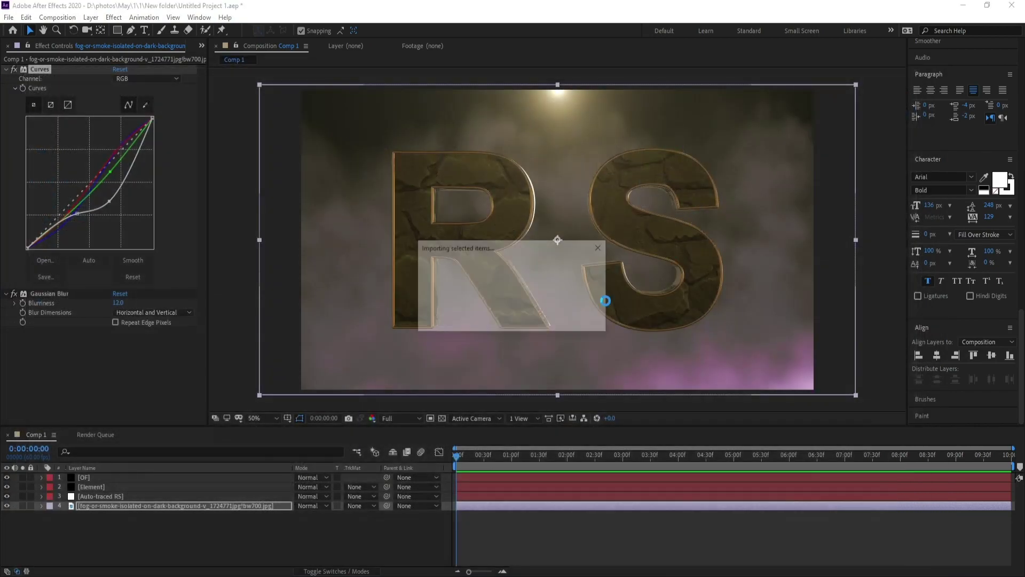
drag(37, 158, 154, 475)
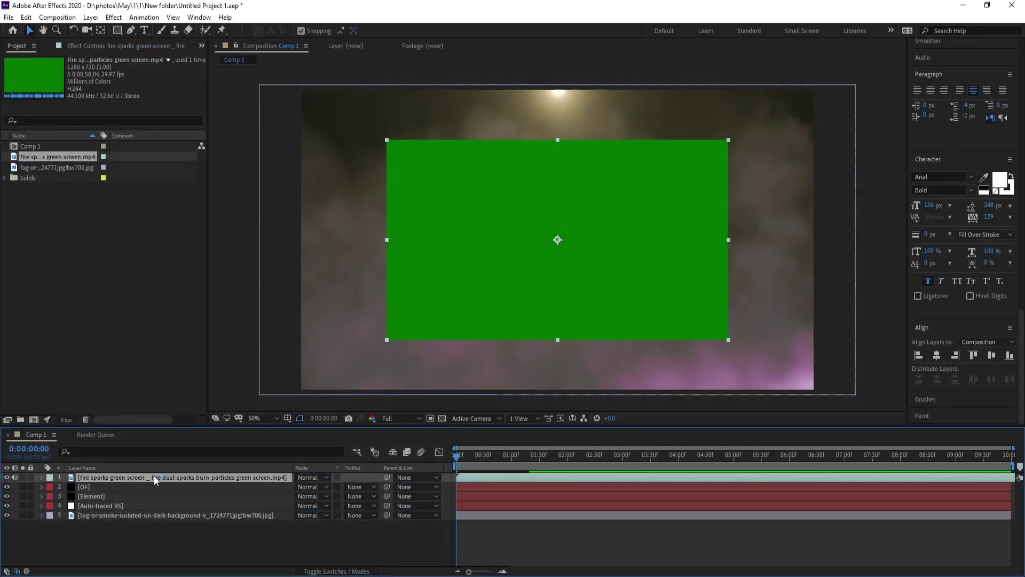
key(s)
drag(314, 488, 537, 481)
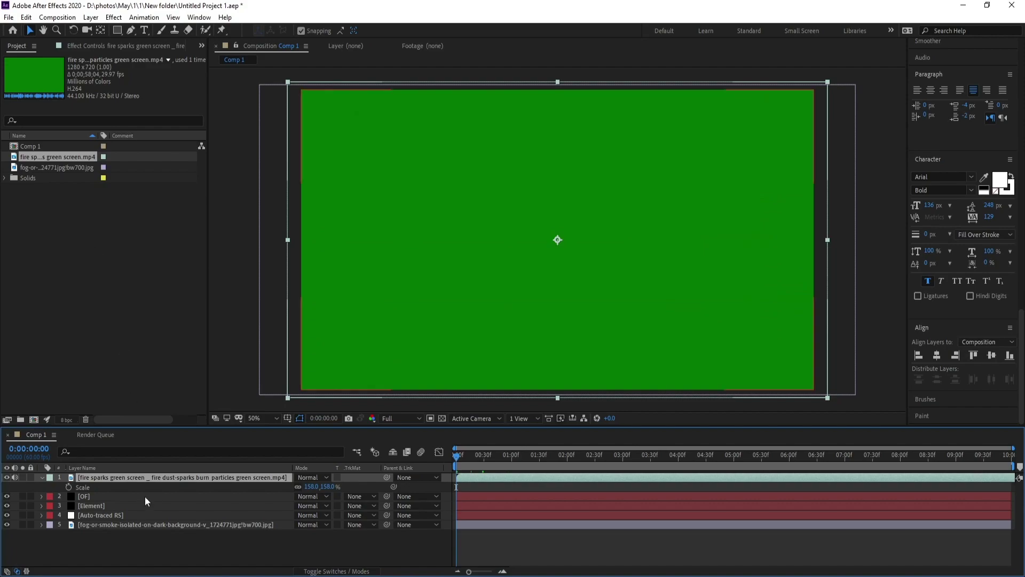
- Apply Keylight (1.2) to the sparks layer and key out the green screen
click(113, 17)
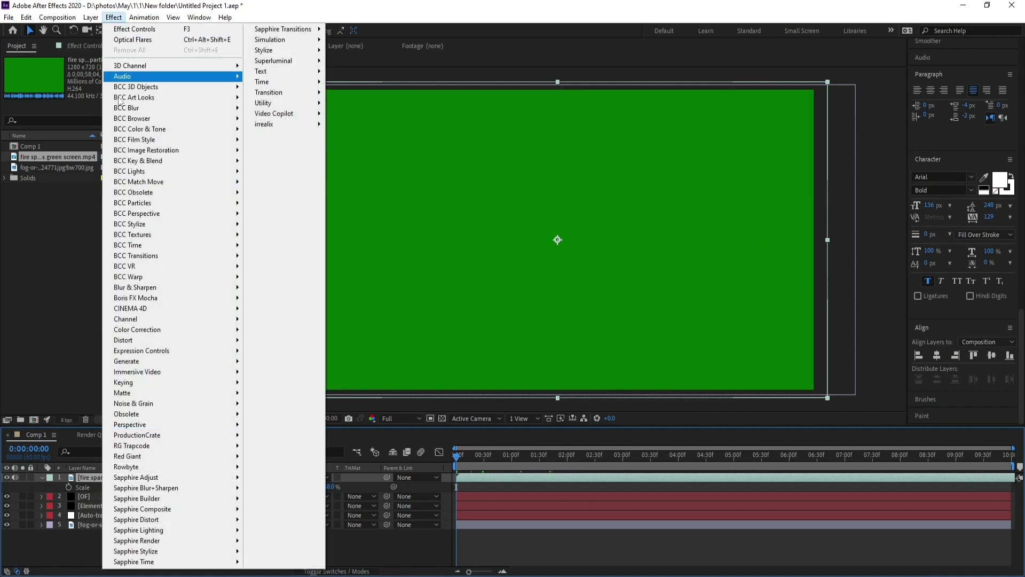
mouse_move(171, 384)
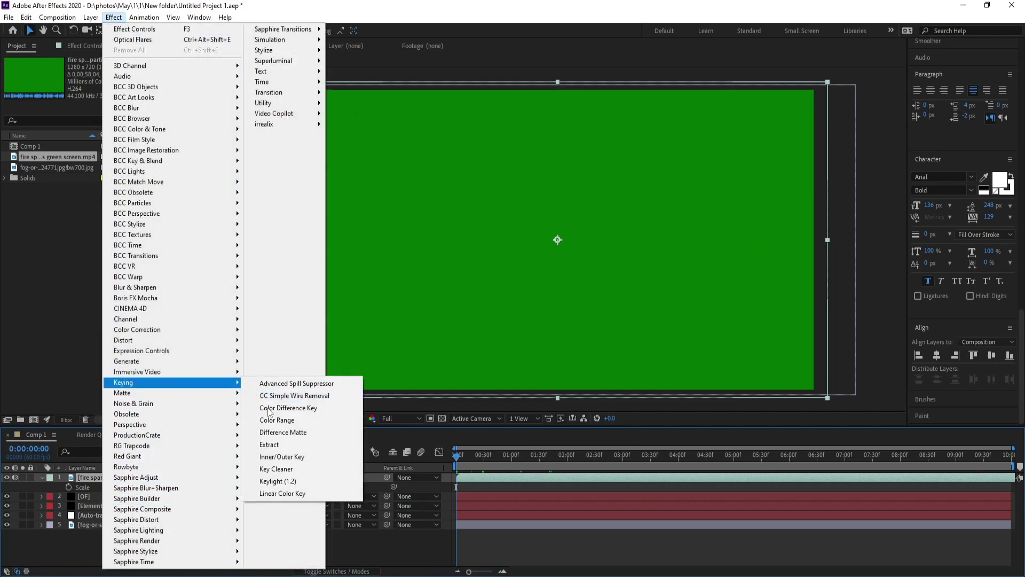
click(303, 481)
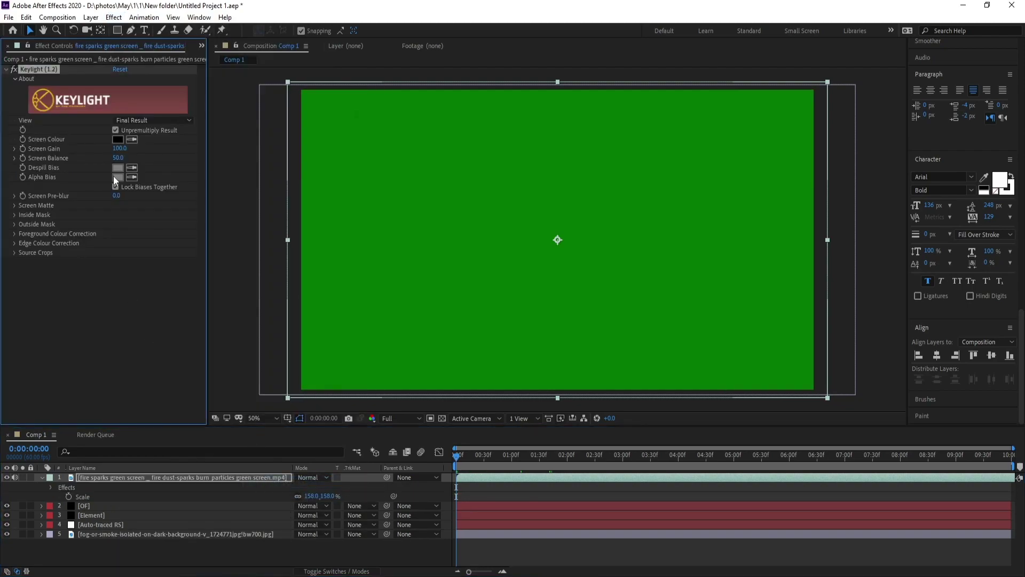
click(132, 140)
click(453, 166)
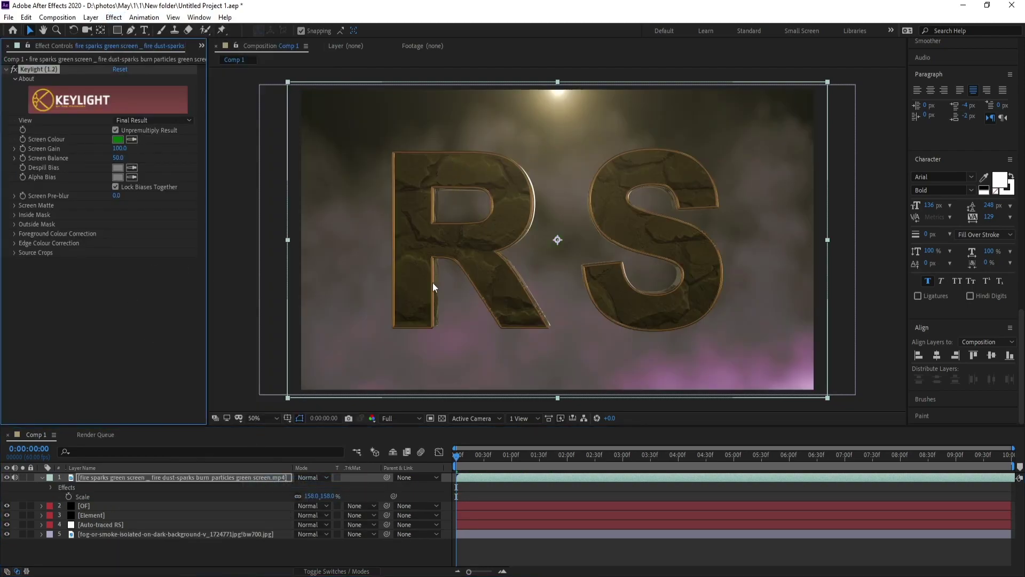
key(space)
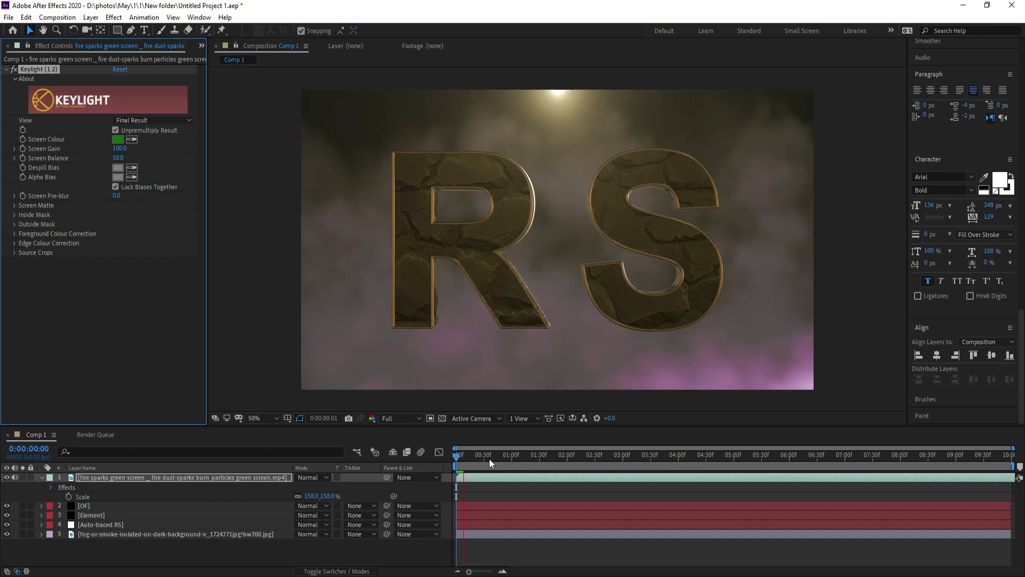
drag(601, 458, 695, 465)
- Lower the fire sparks layer's opacity to 37%
click(200, 484)
click(204, 477)
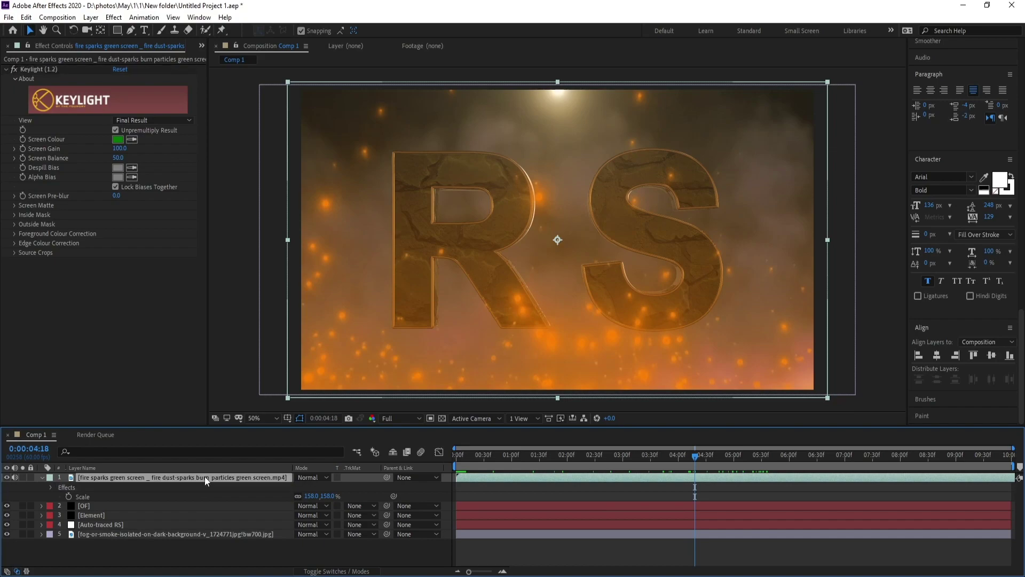
key(t)
drag(303, 487, 279, 492)
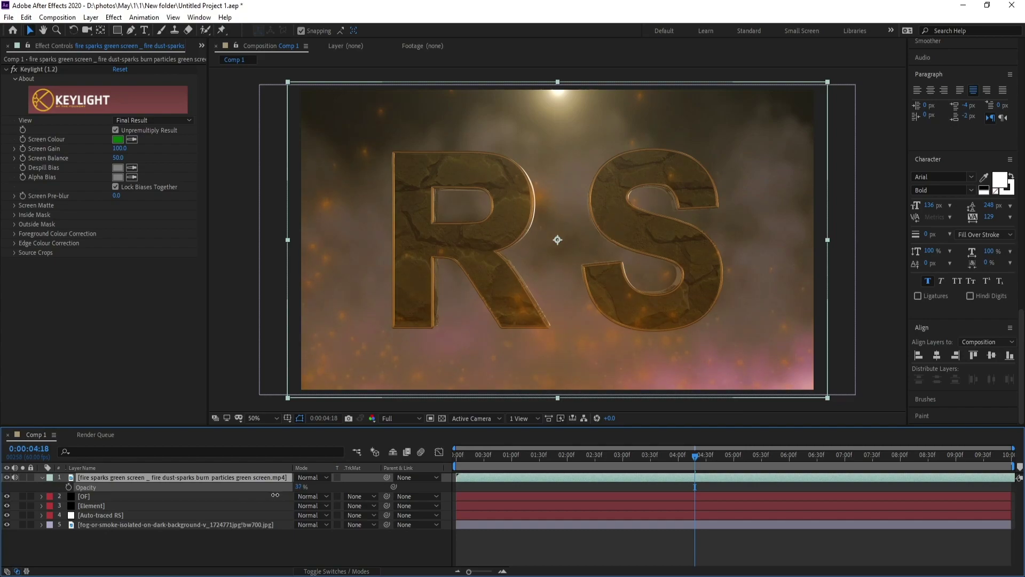
- Set the fire sparks layer's opacity to 50% and preview the sparks from the start
click(300, 486)
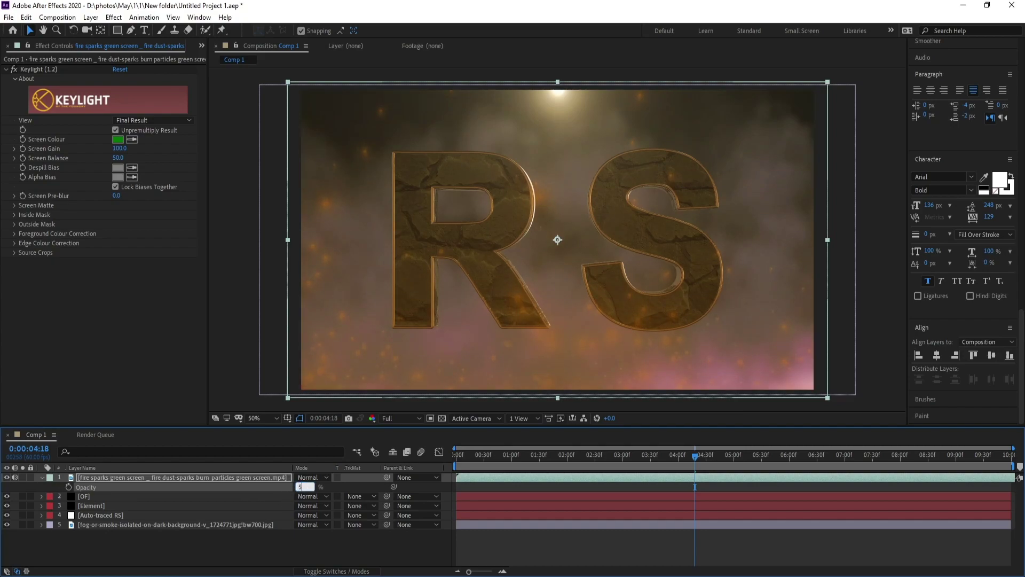
text(60)
key(Return)
key(space)
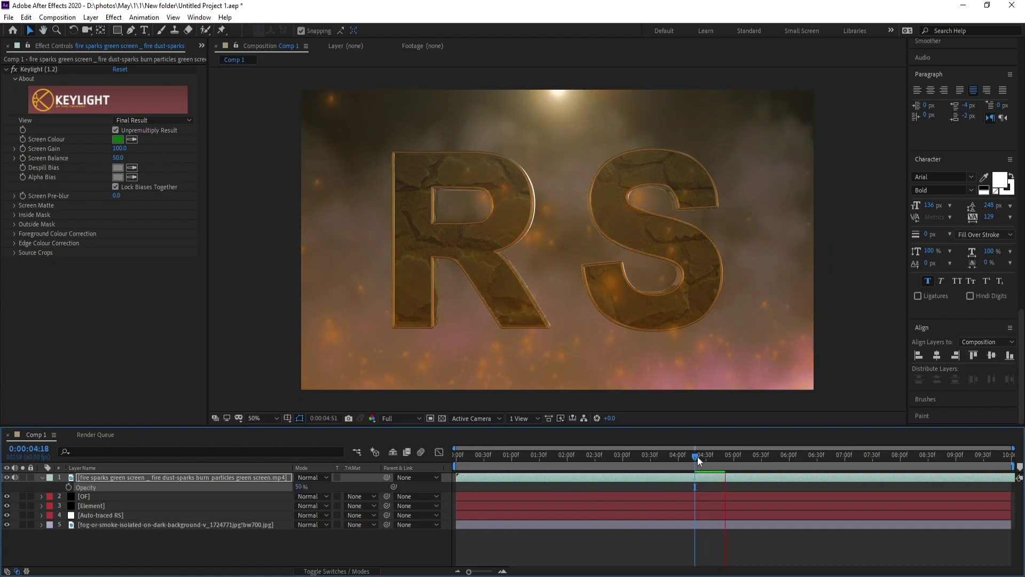
key(space)
key(Home)
key(space)
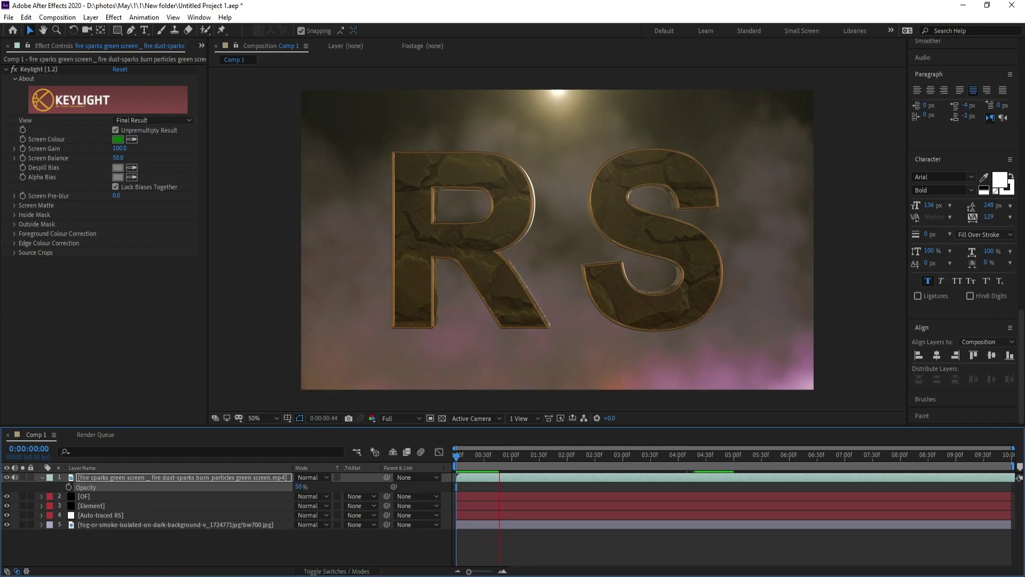
key(space)
drag(504, 455, 735, 460)
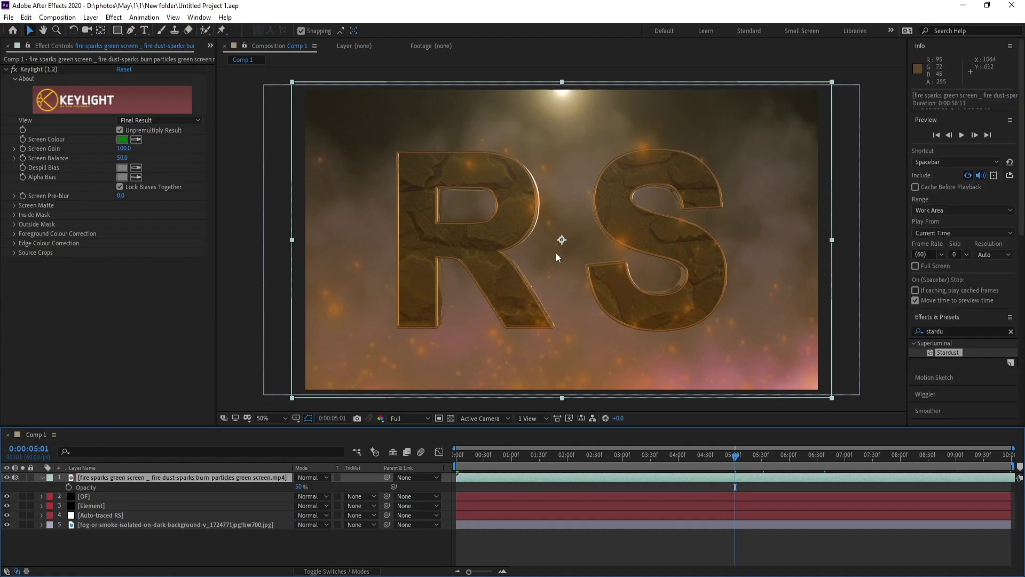
- Solo the Element layer and create a Group 1 Null from its Group 1 utilities
click(104, 507)
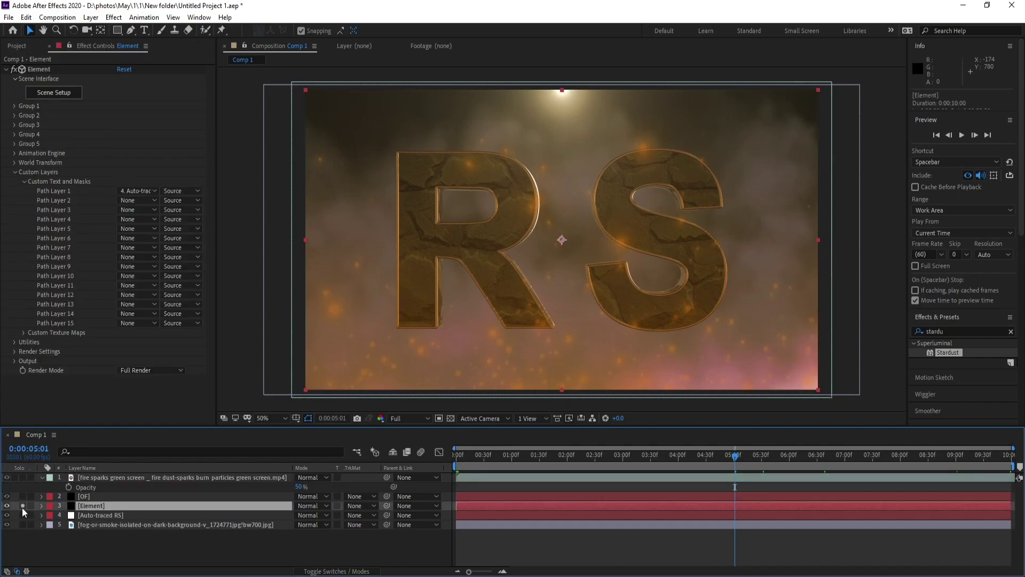
click(23, 505)
click(13, 106)
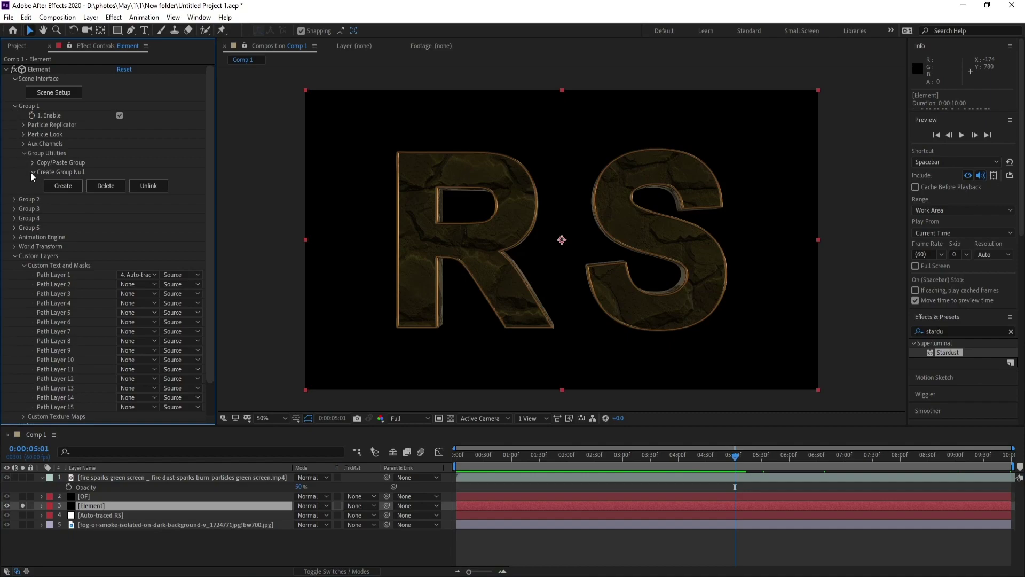
click(64, 186)
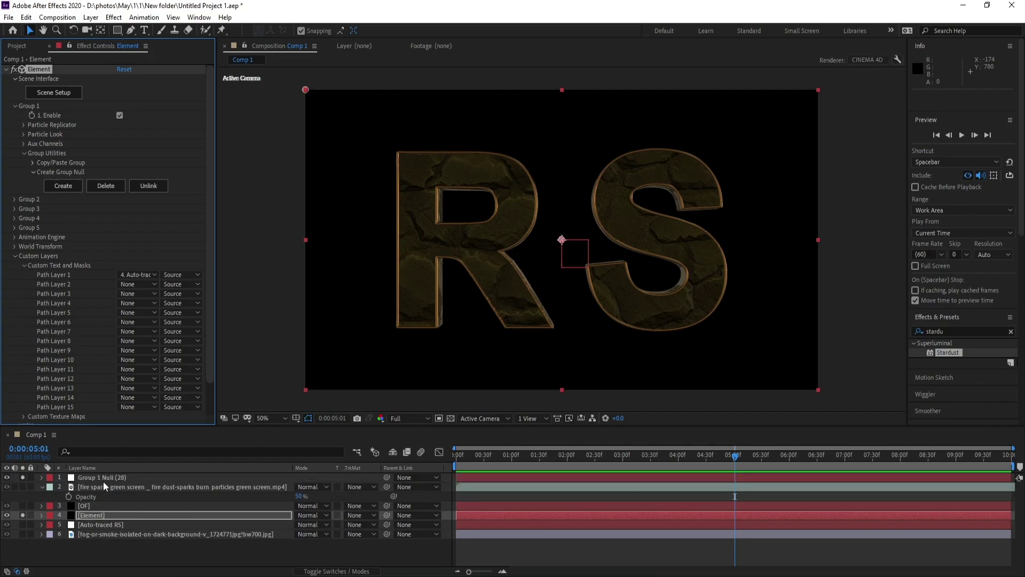
click(104, 477)
drag(466, 454, 433, 458)
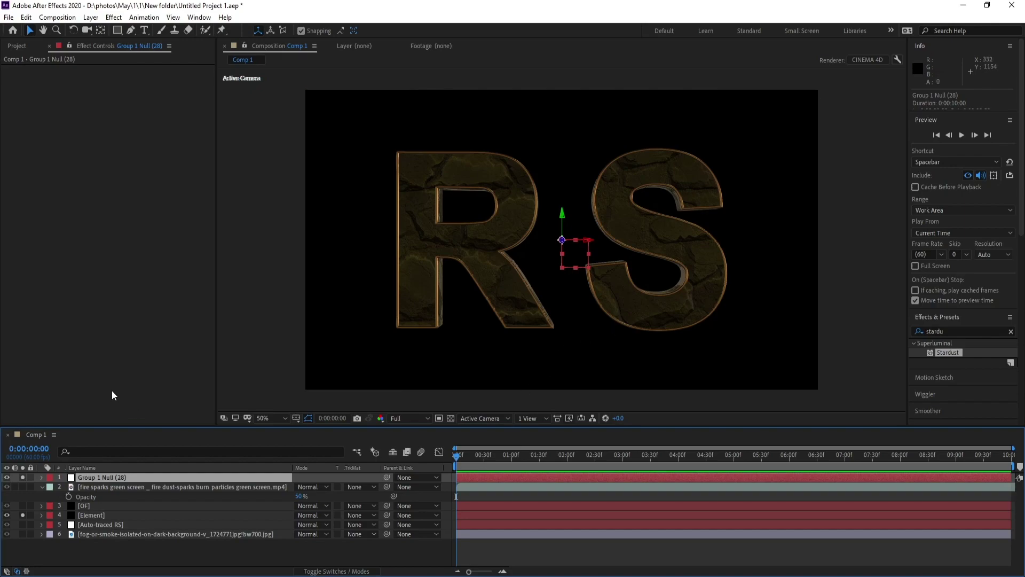
- Keyframe Group 1 Null's Scale from 127% at 0:00 down to 100% at 9:59
key(s)
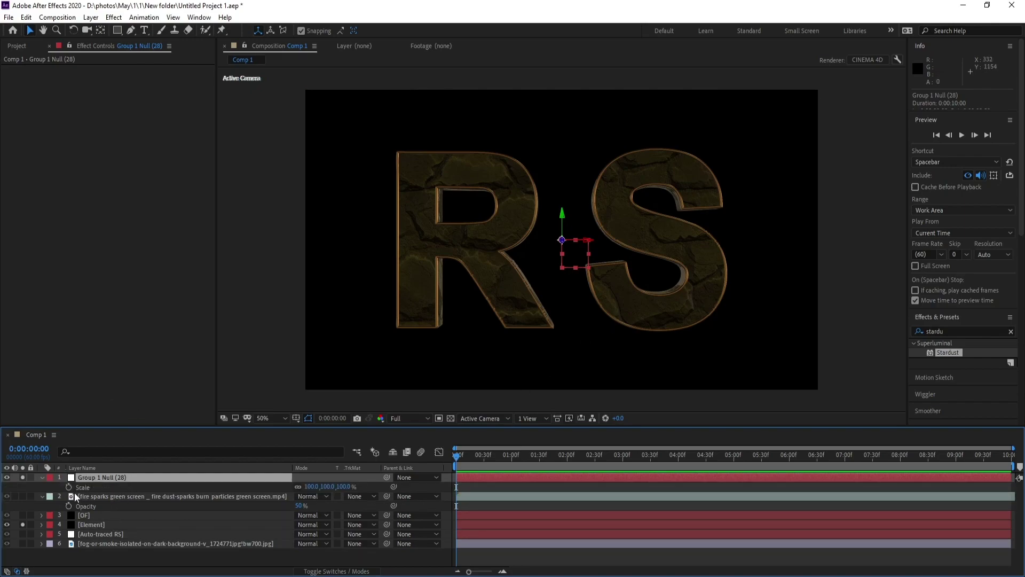
drag(329, 486, 345, 487)
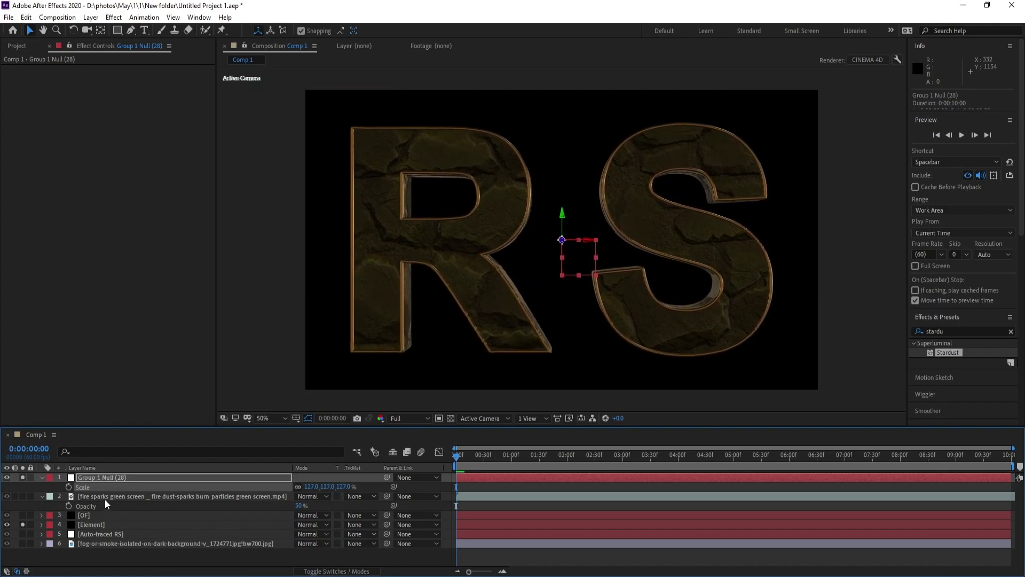
click(69, 487)
key(End)
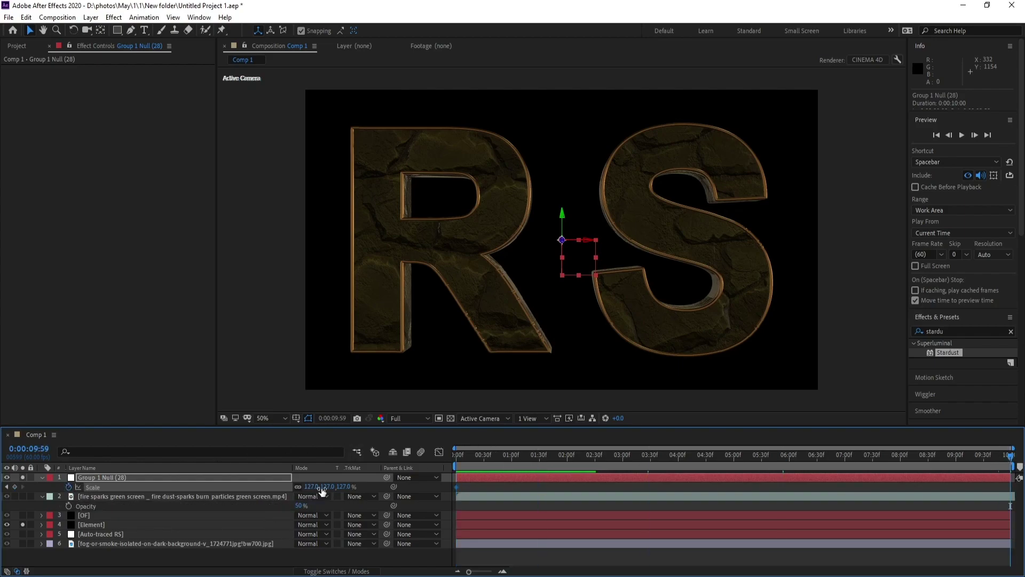
drag(316, 487, 332, 486)
drag(459, 460, 533, 457)
key(Home)
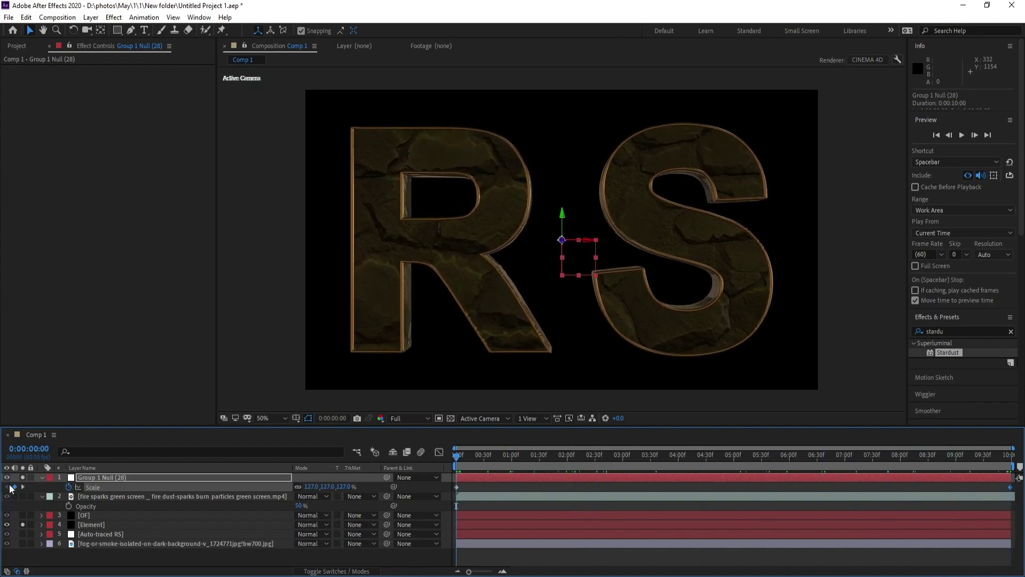
click(88, 524)
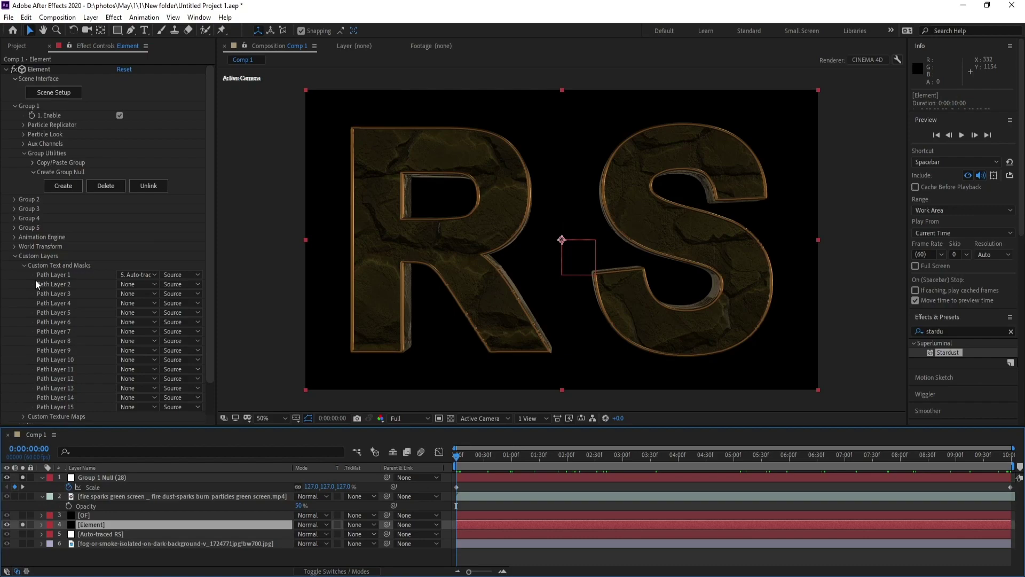
- Expand Element's Render Settings with Ambient Occlusion (SSAO) and Shadows (Shadow Mapping) switched on
scroll(207, 138, down, 2)
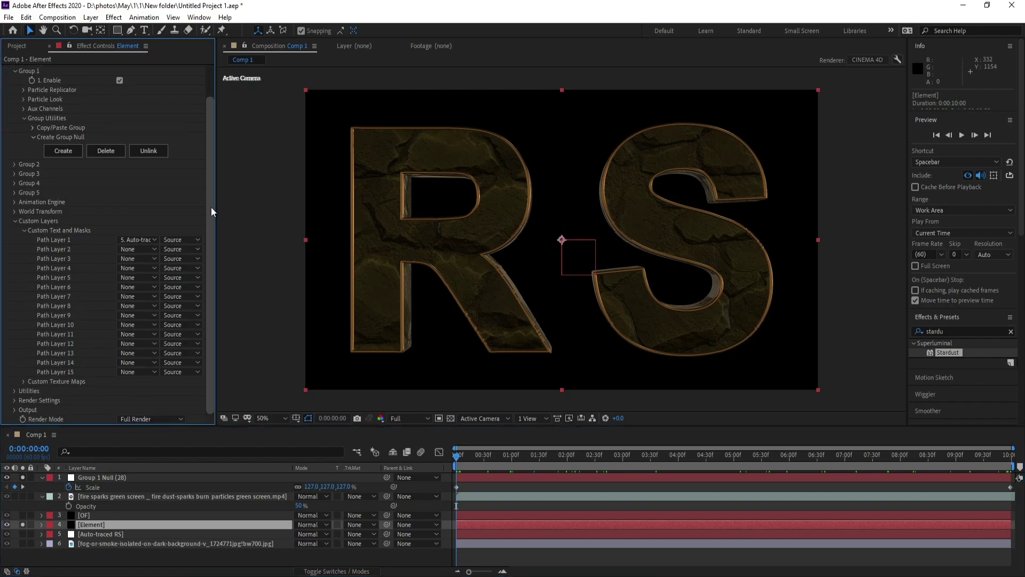
click(14, 221)
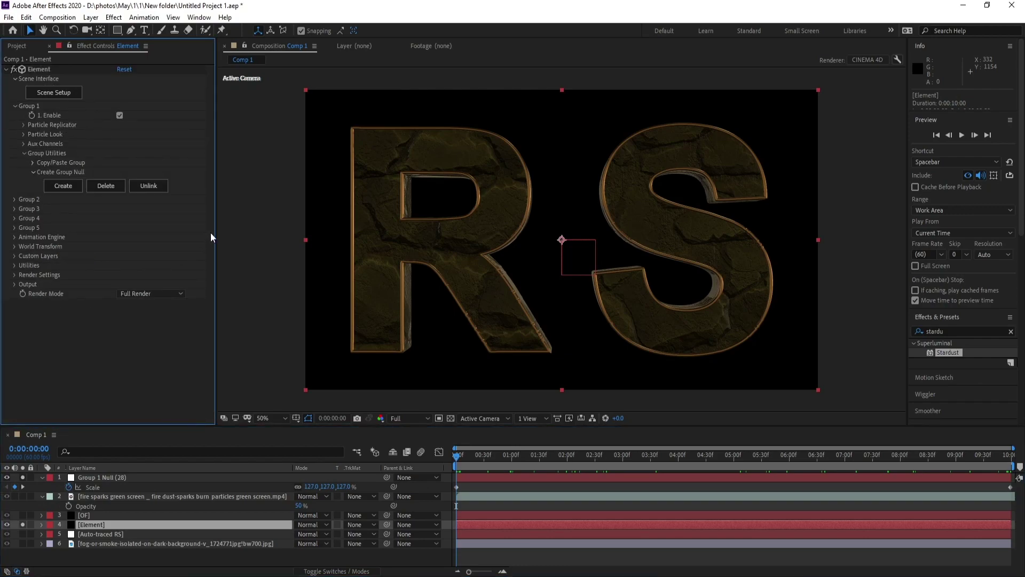
click(14, 283)
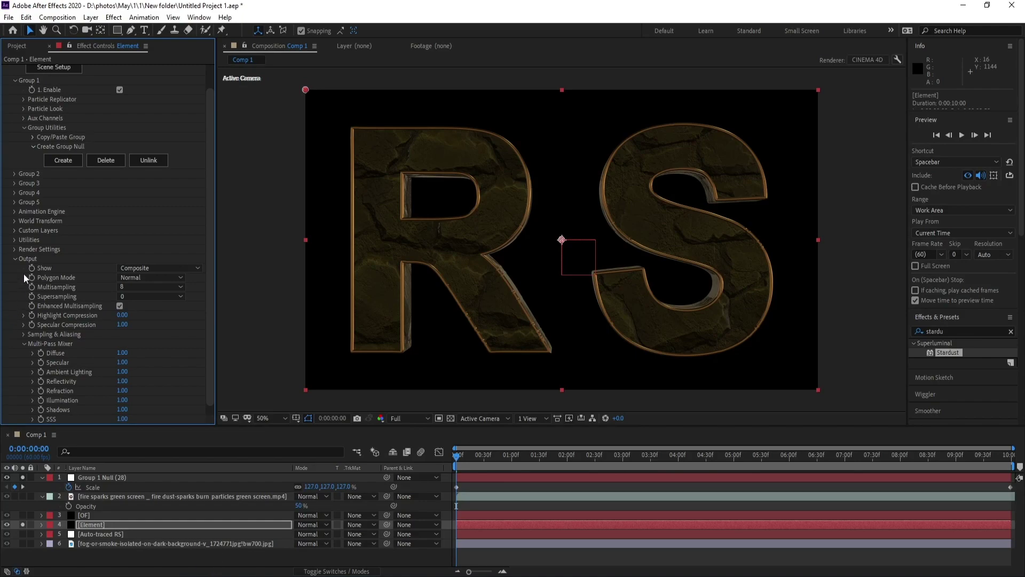
click(15, 260)
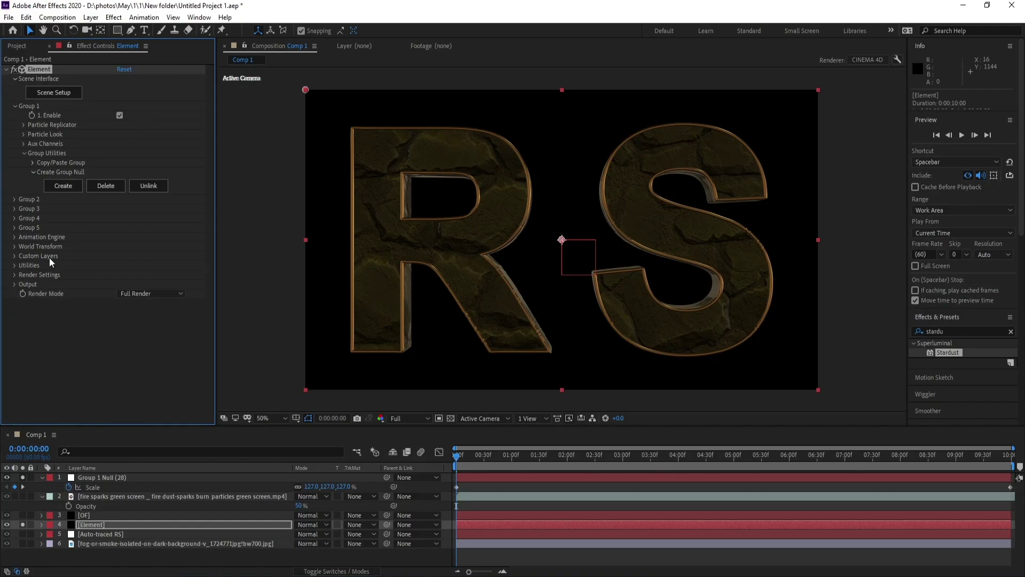
click(14, 274)
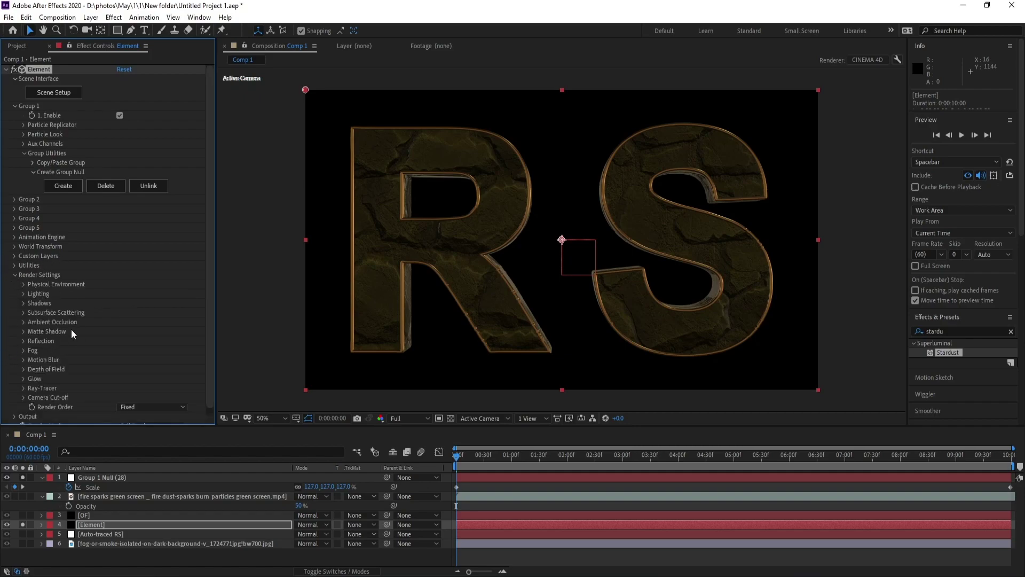
click(24, 322)
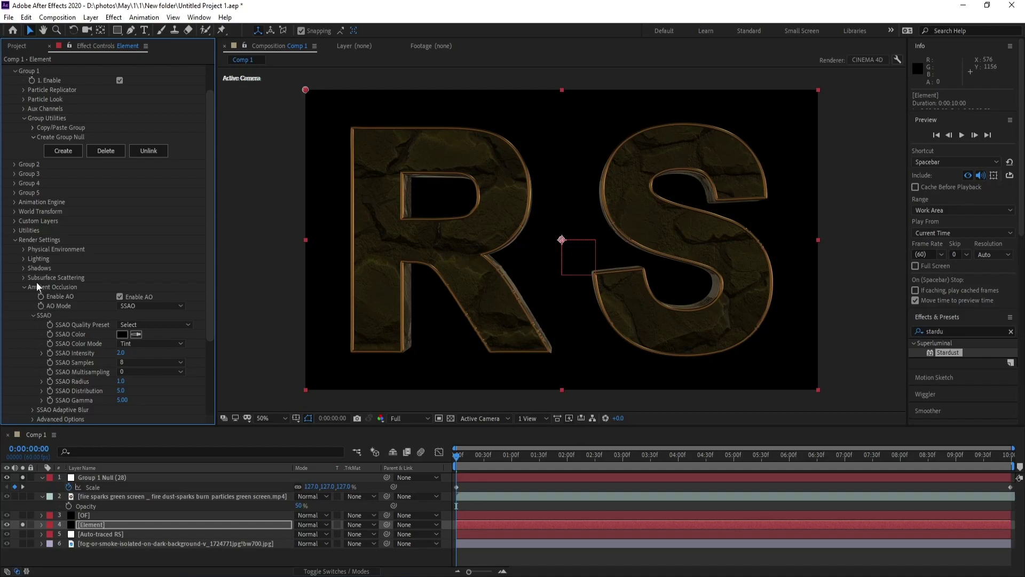
click(24, 268)
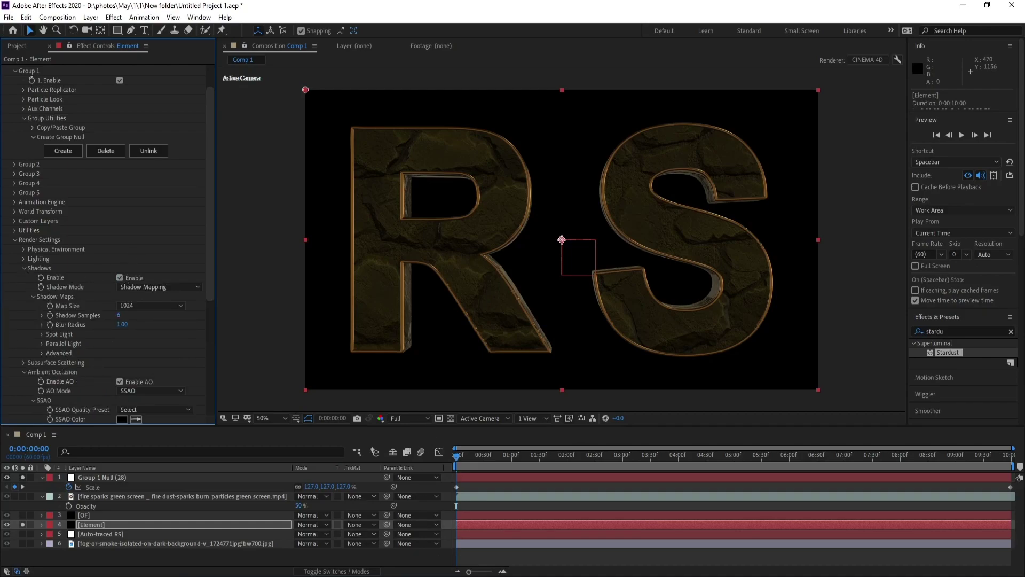
scroll(107, 240, up, 3)
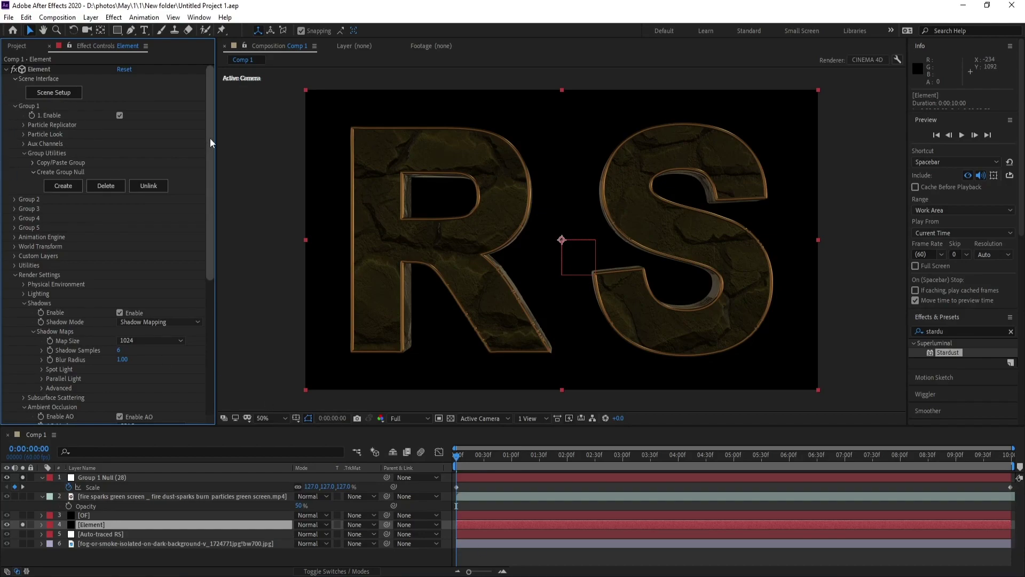
- Enable Multi-Object under Particle Look, test a Y rotation, and undo it back to 0°
click(23, 134)
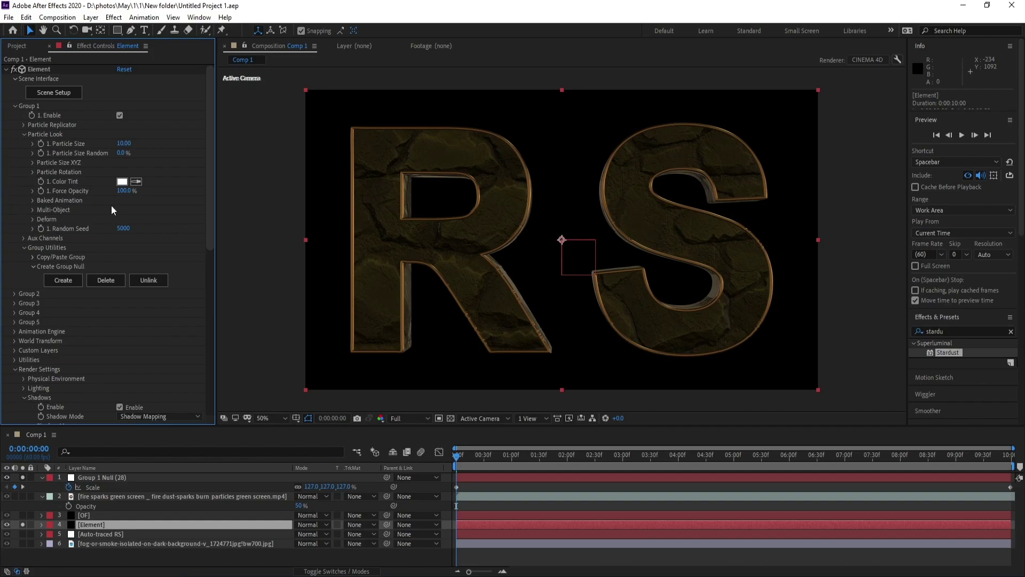
click(33, 209)
click(120, 219)
scroll(118, 220, down, 1)
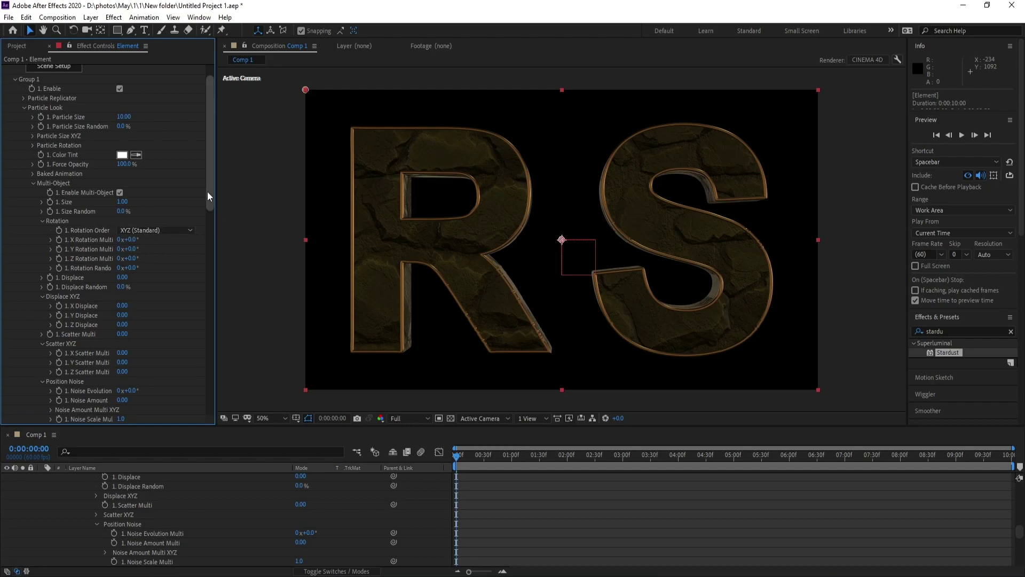
drag(131, 251, 195, 258)
key(ctrl+z)
key(ctrl+z)
key(ctrl+z)
scroll(203, 203, down, 2)
scroll(131, 495, up, 8)
scroll(130, 496, up, 3)
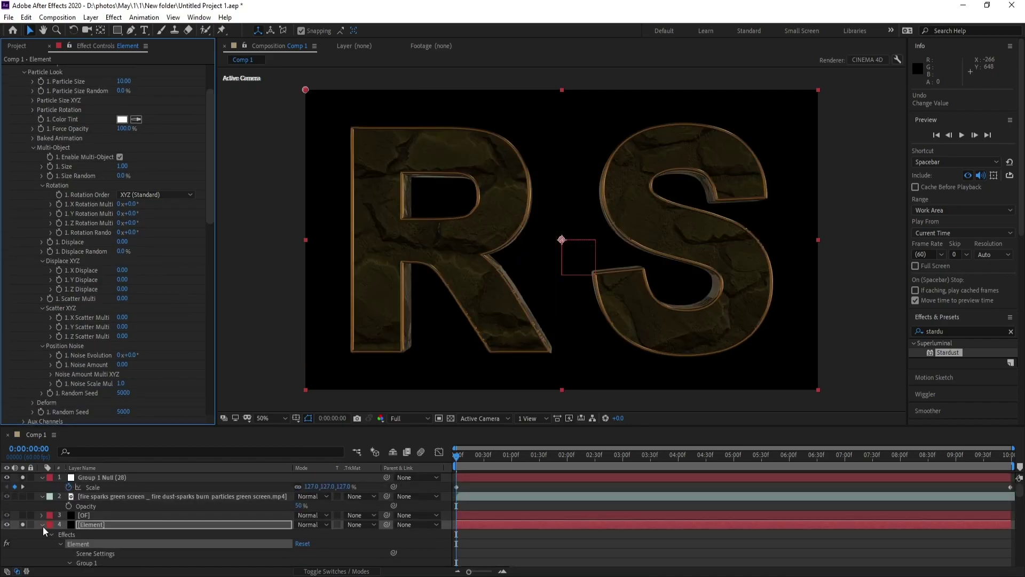
click(42, 525)
- Unsolo the Element and null layers and hide the Auto-traced RS layer
click(24, 524)
click(21, 479)
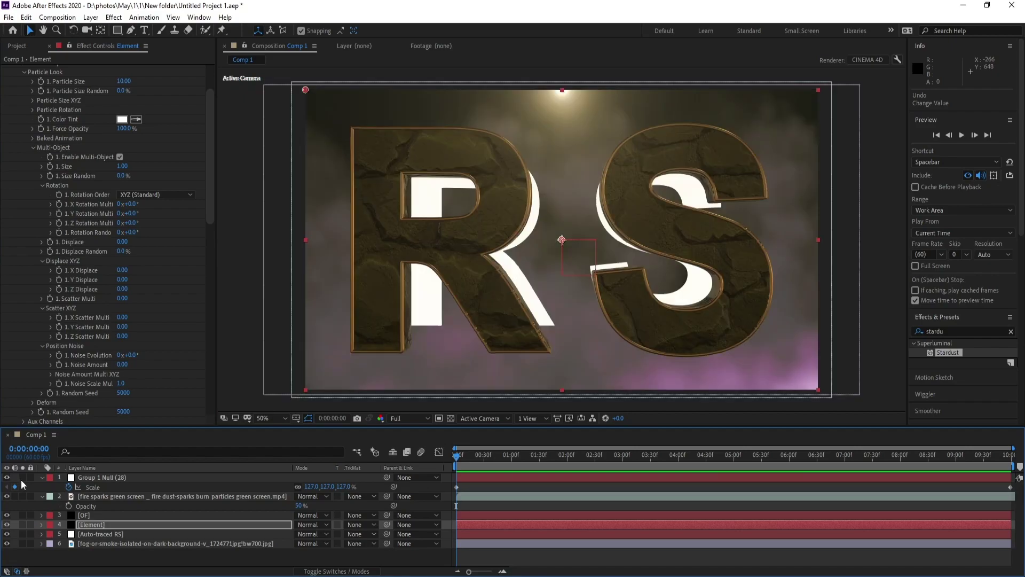
click(91, 534)
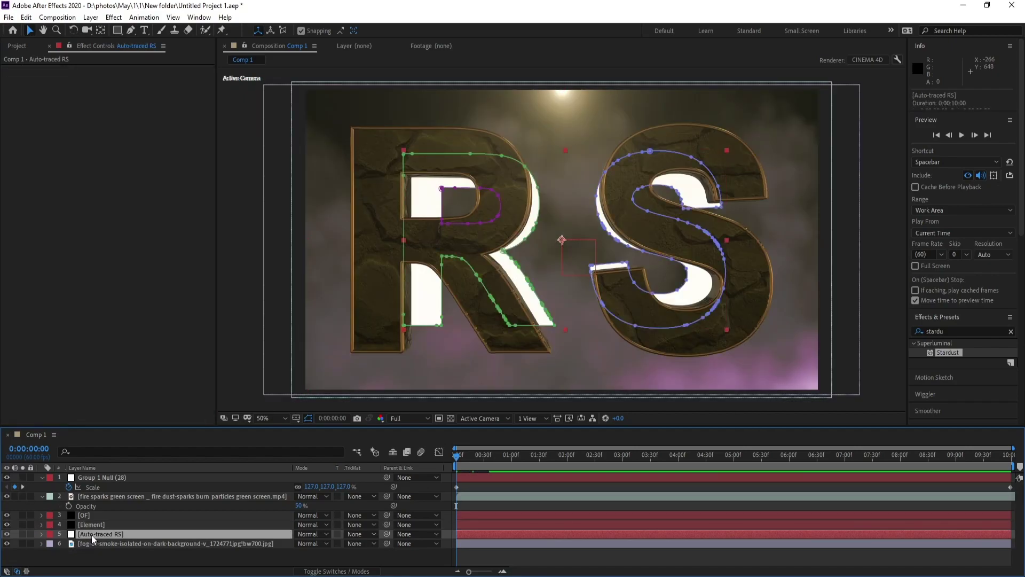
click(7, 534)
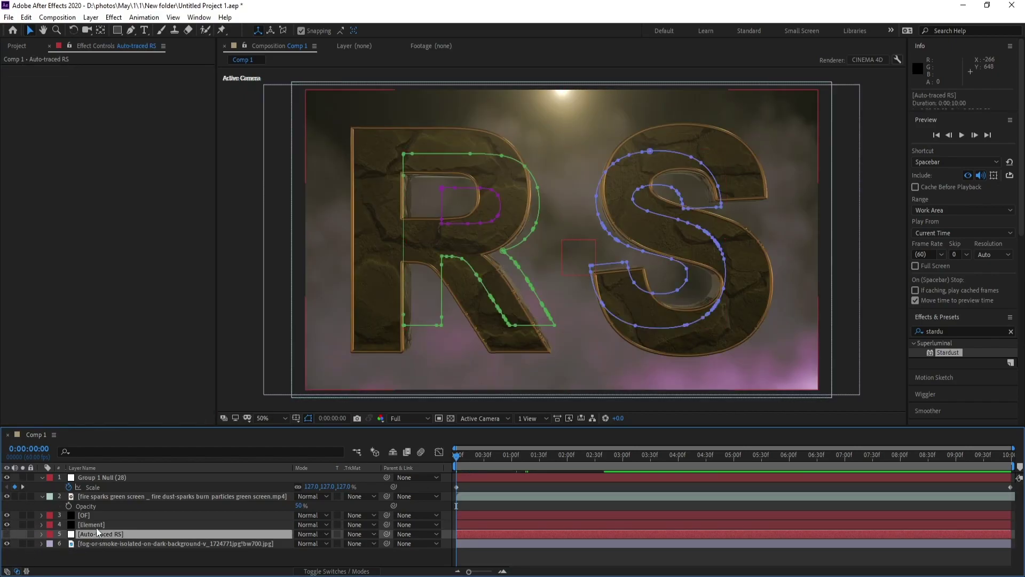
click(96, 527)
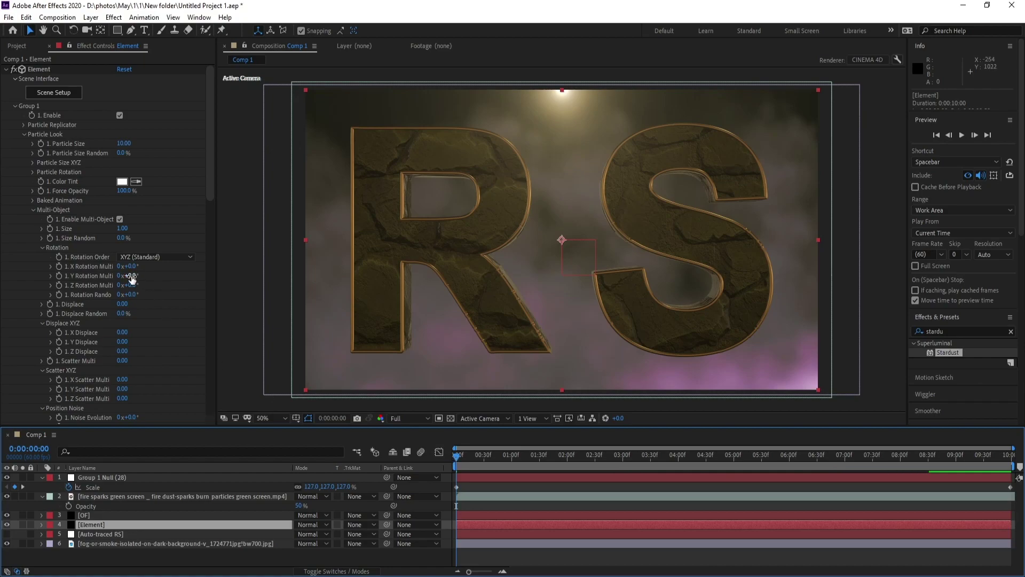
- Keyframe the starting tilt (X −39°, Y 24°, Z 117°), then set X Rotation to 0° at 9:59
drag(131, 266, 92, 274)
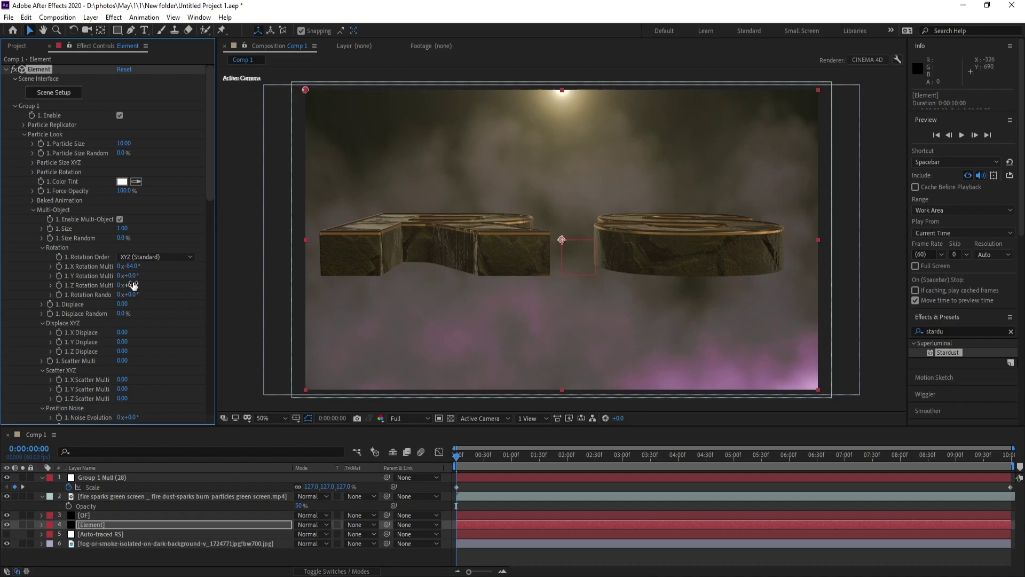
drag(130, 275, 109, 274)
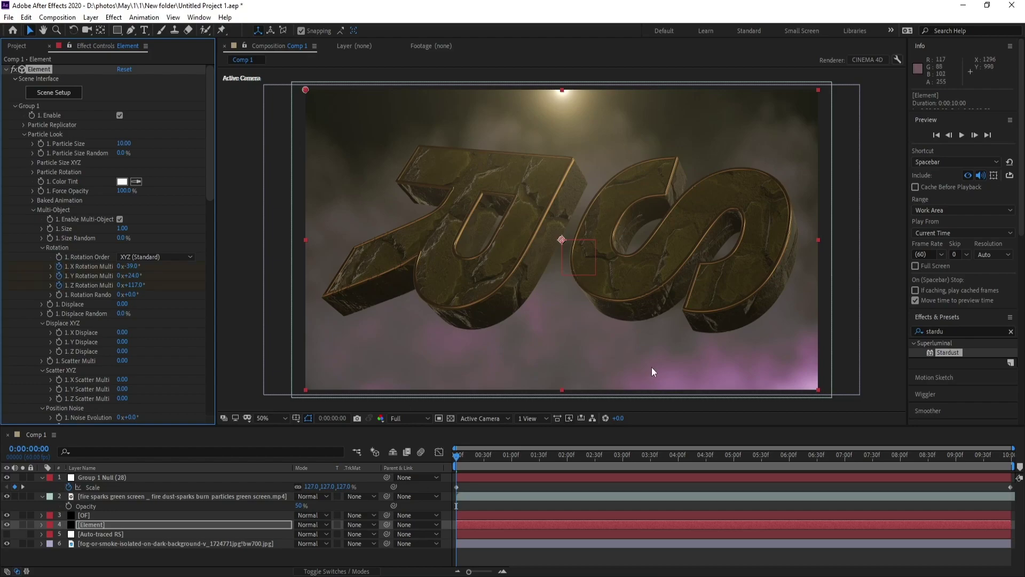
drag(625, 455, 1011, 454)
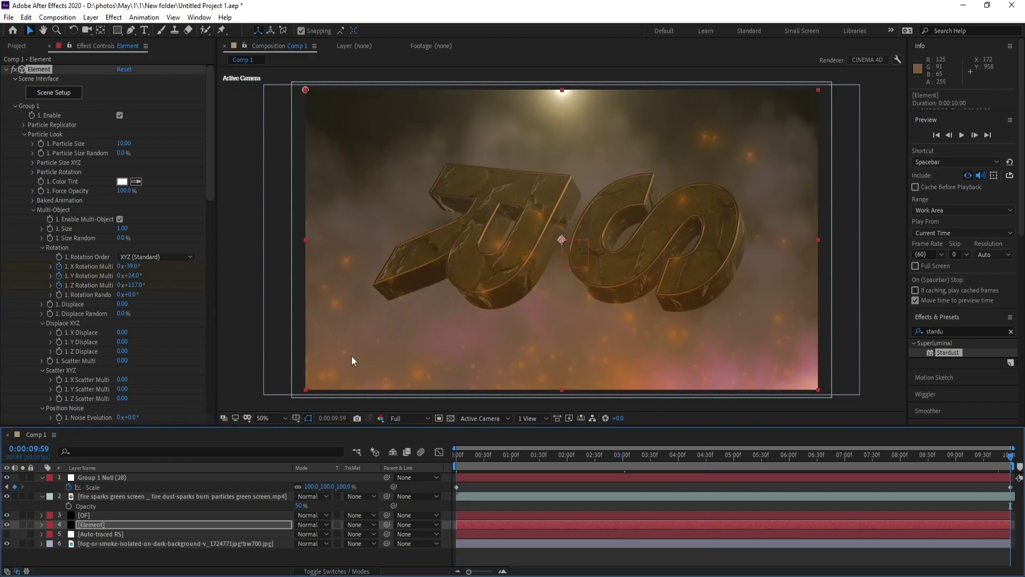
click(135, 268)
click(135, 268)
text(0)
key(Return)
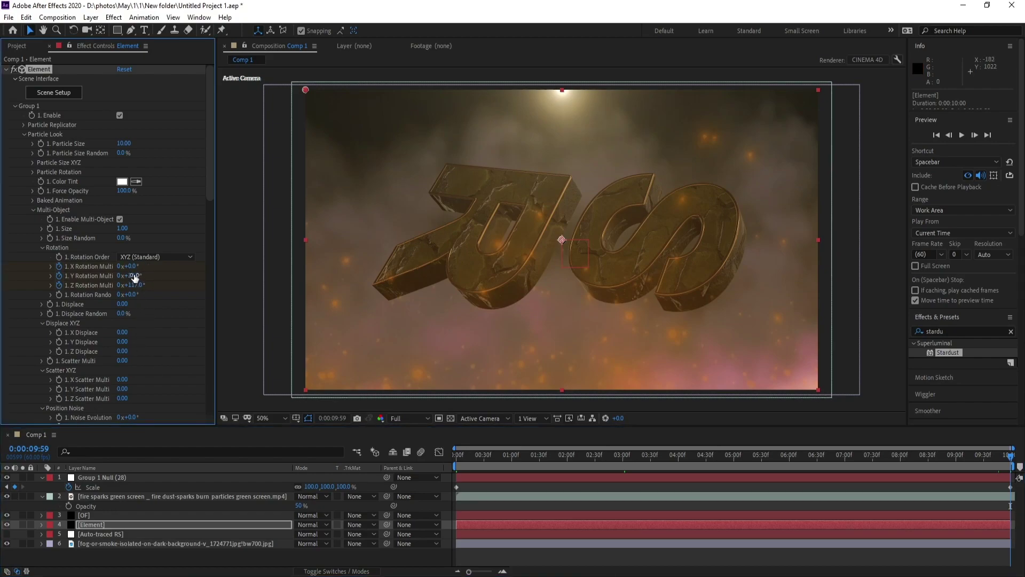
- Set Y Rotation to 0° at 9:59 and preview the letters turning upright
click(135, 276)
text(240)
key(ctrl+a)
text(0)
key(Return)
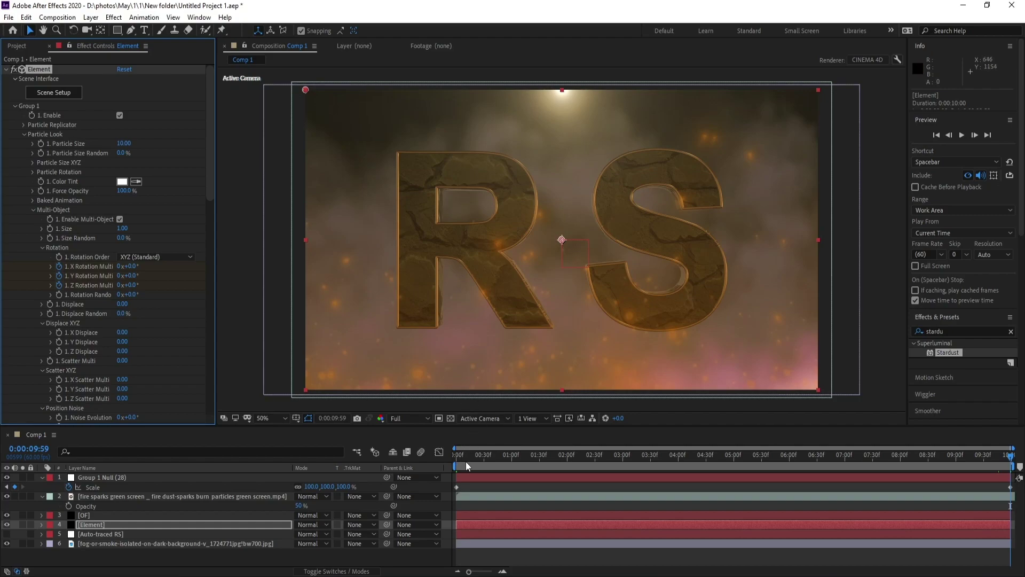
drag(465, 459, 431, 473)
drag(490, 463, 1021, 472)
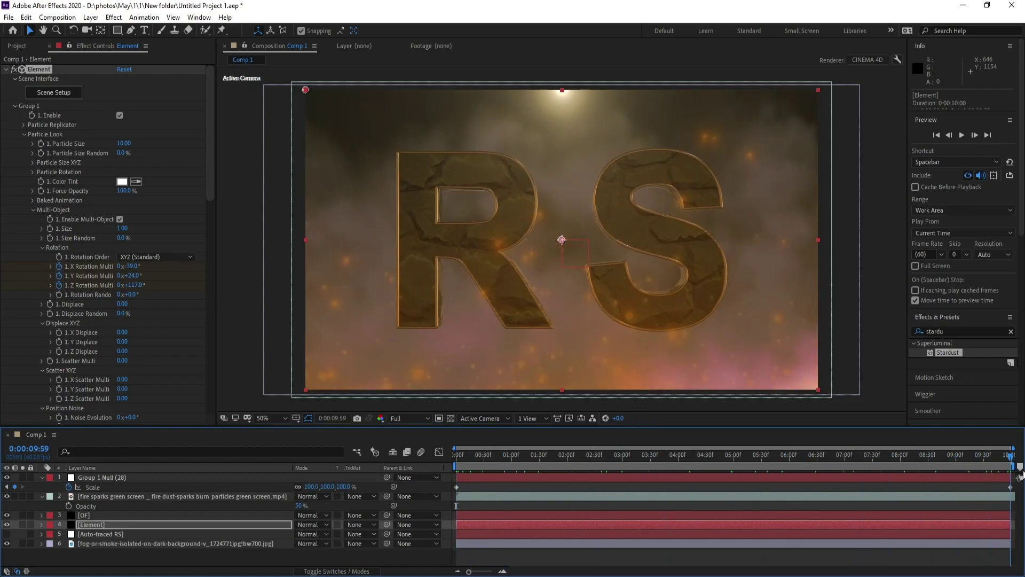